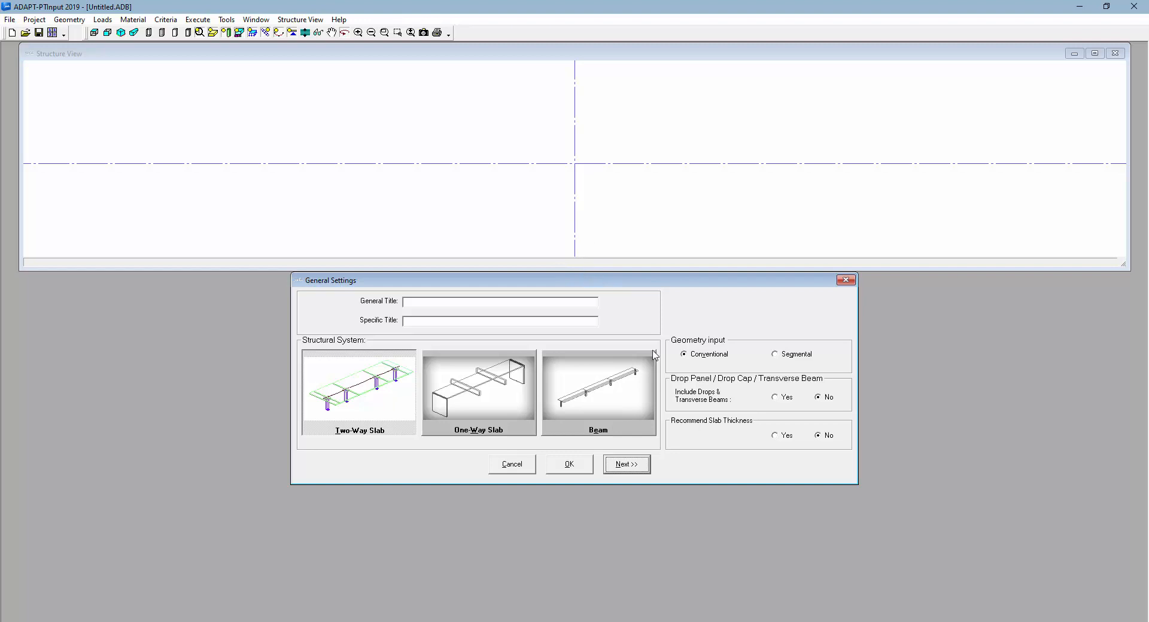
Sketch a continuous slab line with eight support lines beneath it in black, using the screen annotation pen over the Structure View.
drag(831, 621, 1040, 301)
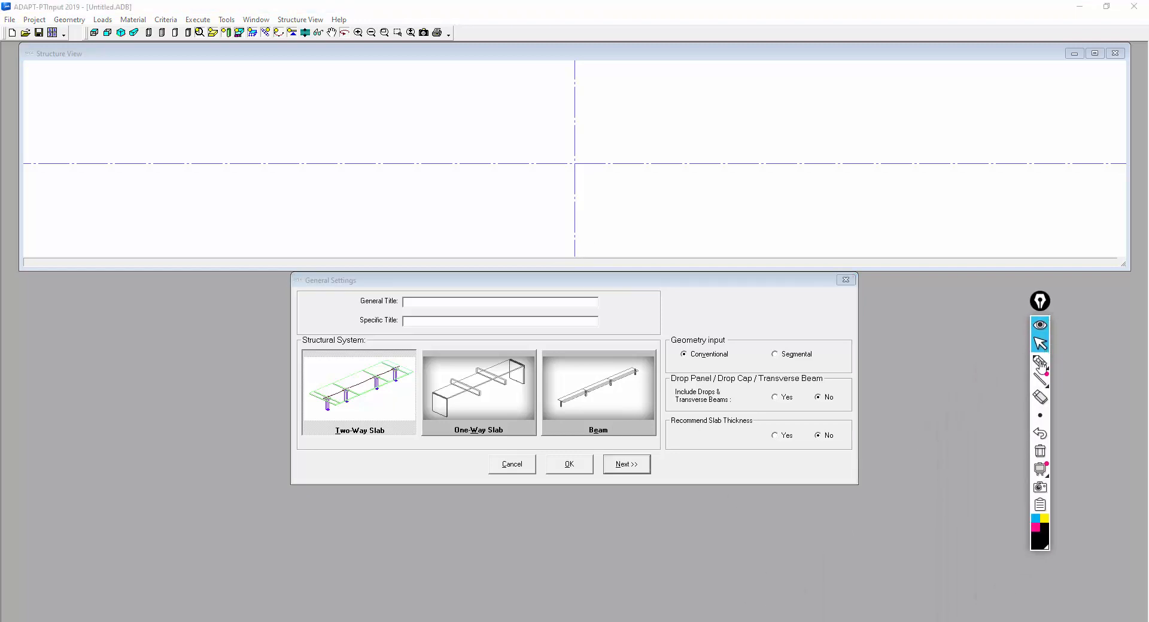
click(1039, 362)
mouse_move(277, 127)
mouse_down()
mouse_move(536, 133)
mouse_move(862, 116)
mouse_move(855, 186)
mouse_up()
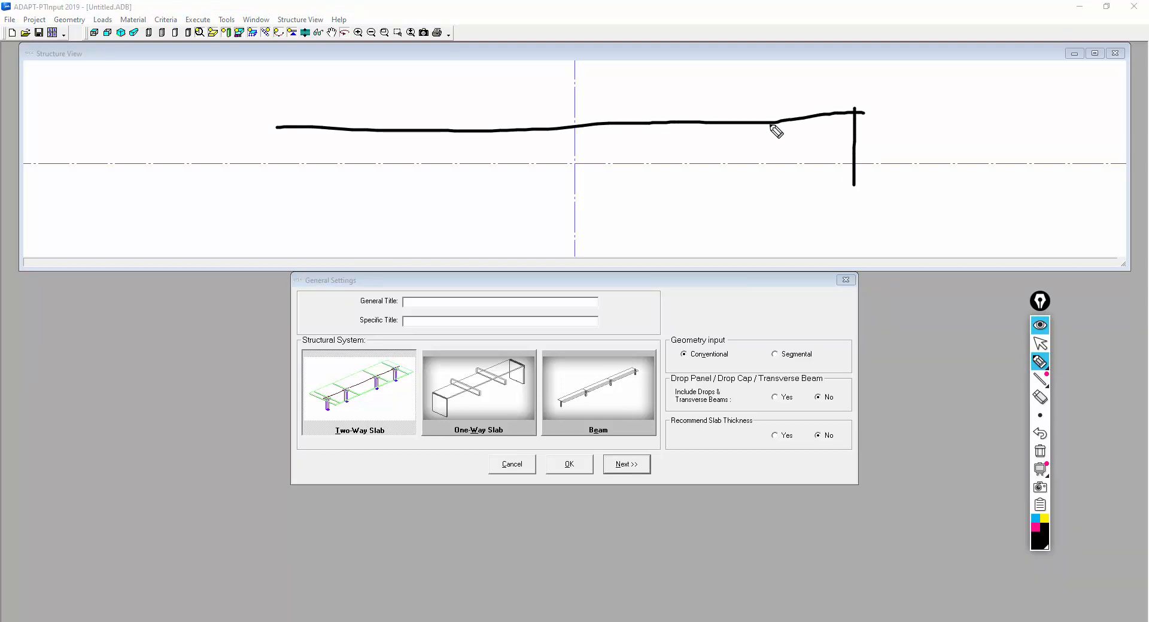
drag(769, 123, 763, 183)
drag(683, 117, 678, 182)
drag(596, 127, 592, 192)
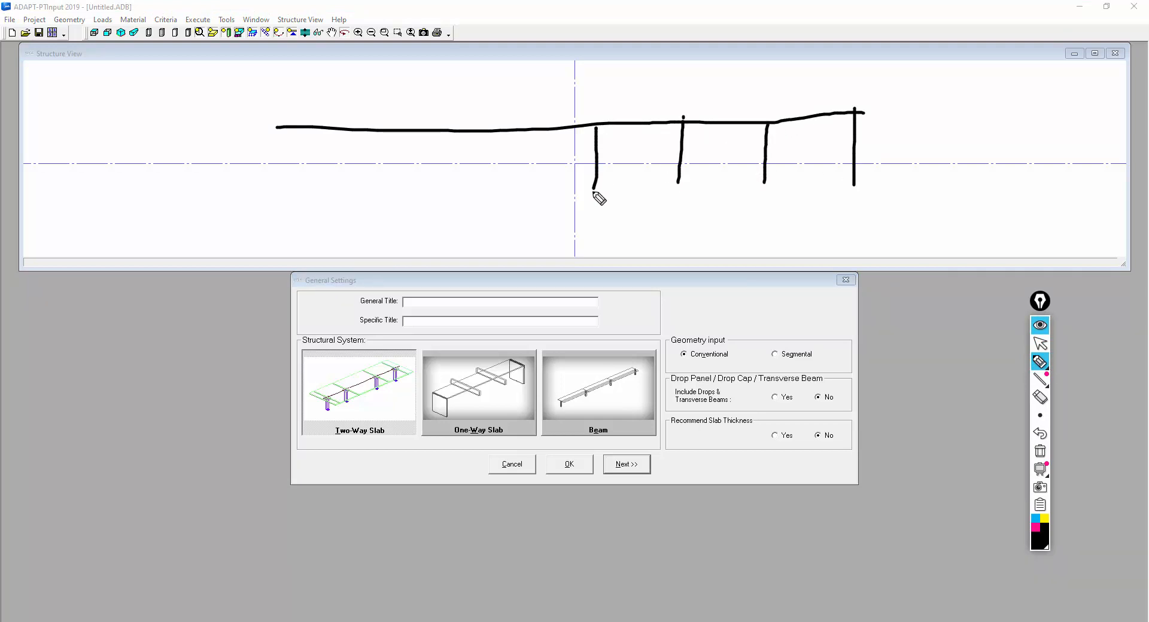
drag(512, 131, 511, 209)
drag(429, 133, 429, 211)
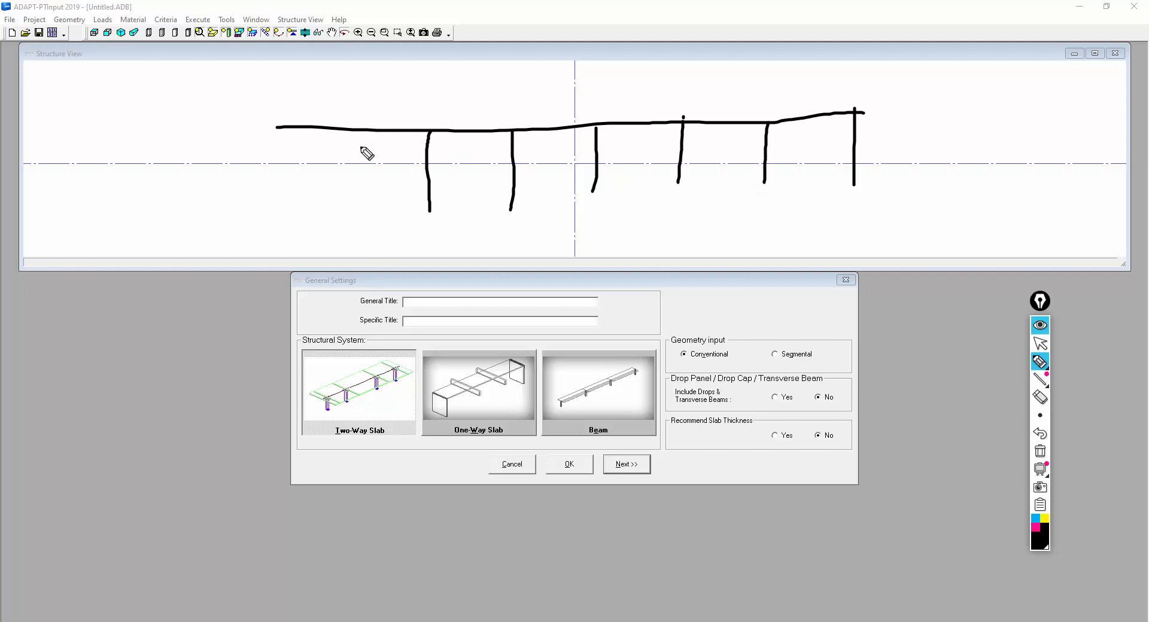
drag(360, 133, 362, 189)
drag(278, 133, 290, 185)
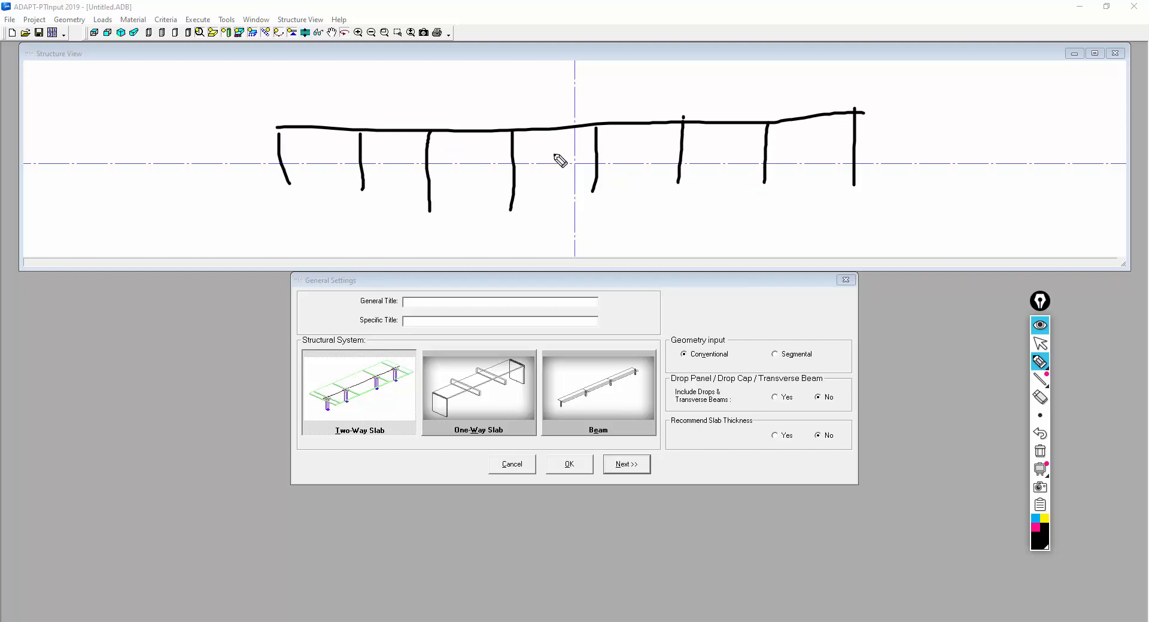
Annotate the slab sketch in pink with a 7-inch thickness leader and a line labelled 30 along the spans.
click(1034, 527)
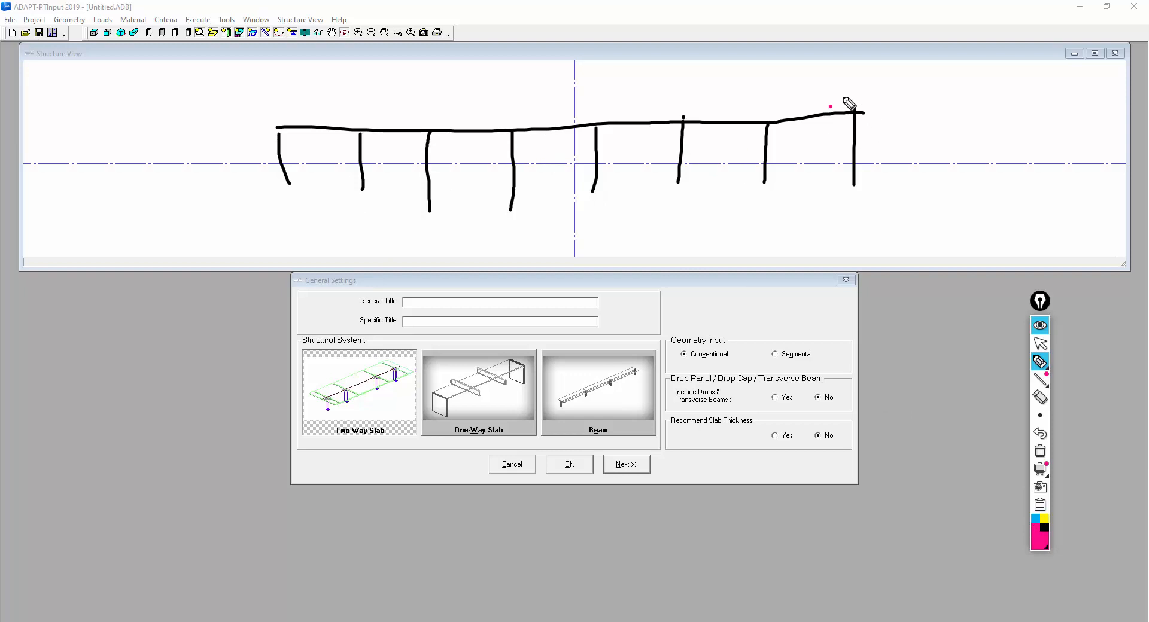
mouse_move(830, 107)
mouse_down()
mouse_move(888, 72)
mouse_move(922, 83)
mouse_move(947, 72)
mouse_up()
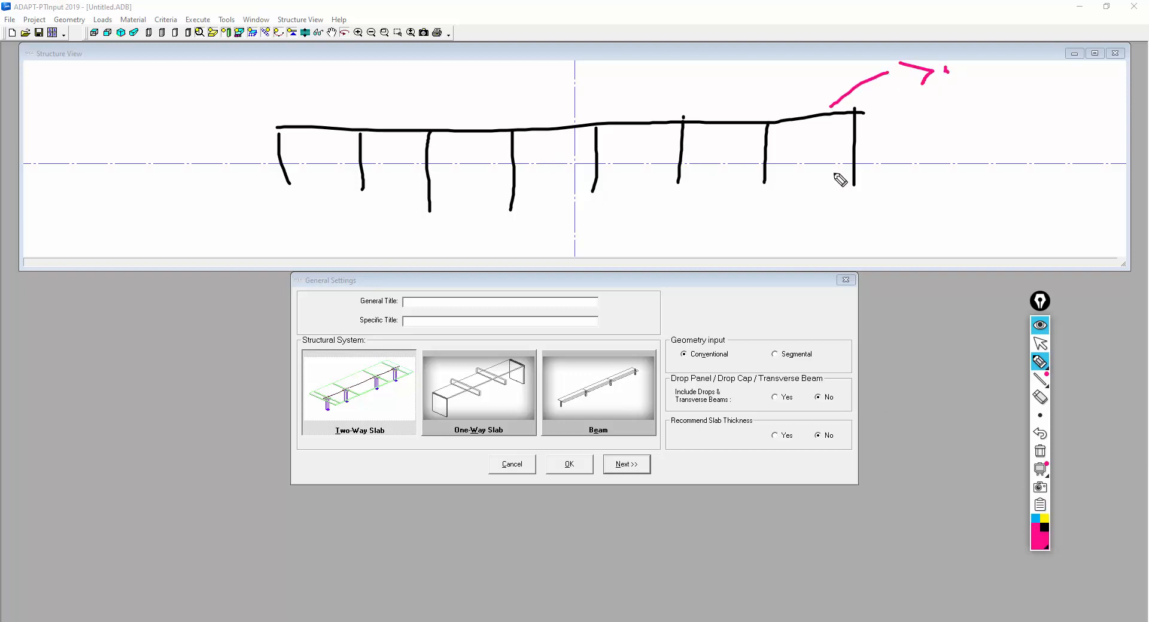
mouse_move(802, 194)
mouse_down()
mouse_move(807, 211)
mouse_move(825, 199)
mouse_move(491, 213)
mouse_up()
drag(488, 218, 464, 216)
drag(461, 206, 326, 214)
drag(326, 230, 314, 203)
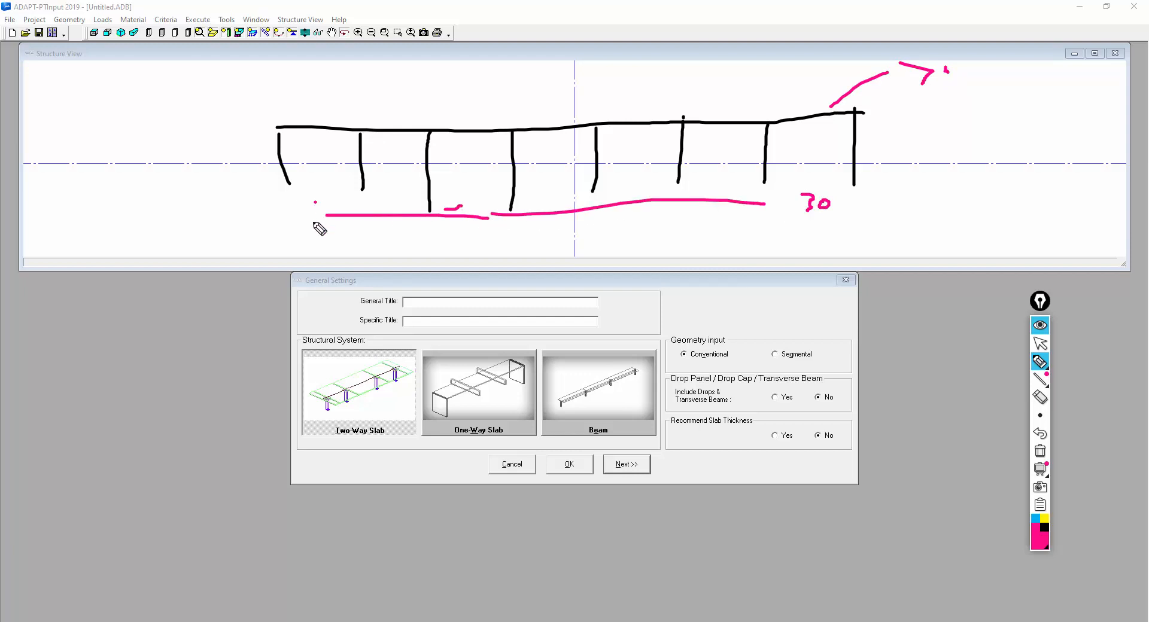
Mark a 3' strip near the middle of the slab sketch in pink, with a leader and jagged break lines.
click(564, 124)
drag(553, 125, 577, 92)
drag(590, 73, 588, 81)
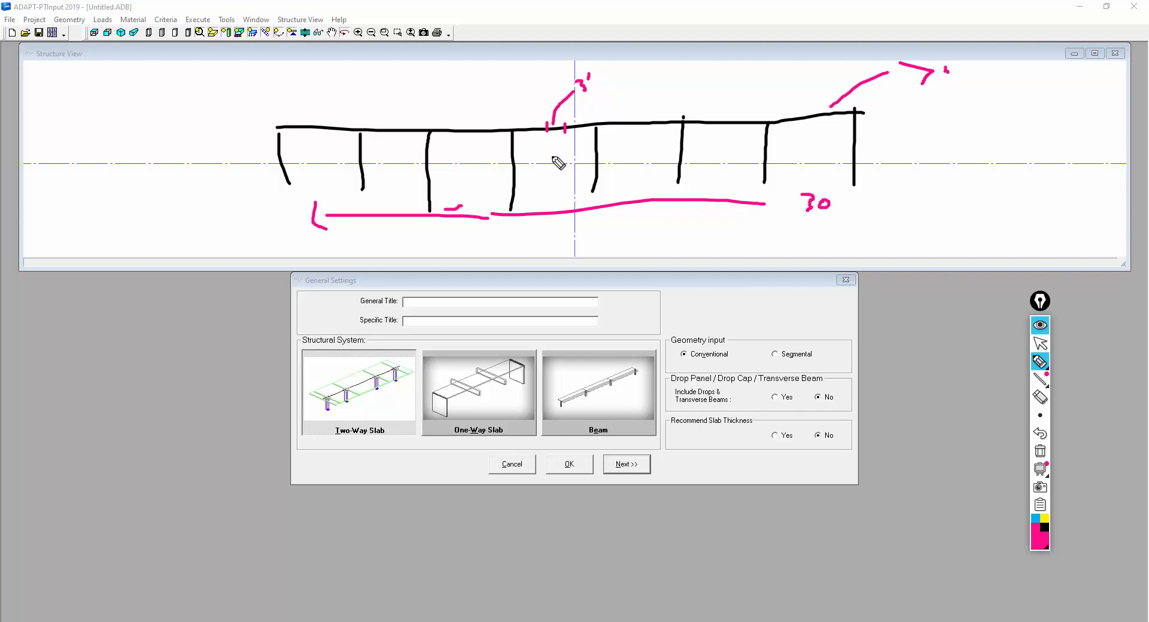
mouse_move(553, 157)
mouse_down()
mouse_move(546, 146)
mouse_move(554, 154)
mouse_move(565, 141)
mouse_up()
Draw blue arrows from the 3' strip to both slab ends, then cross out the strip and label its two edges.
click(1035, 518)
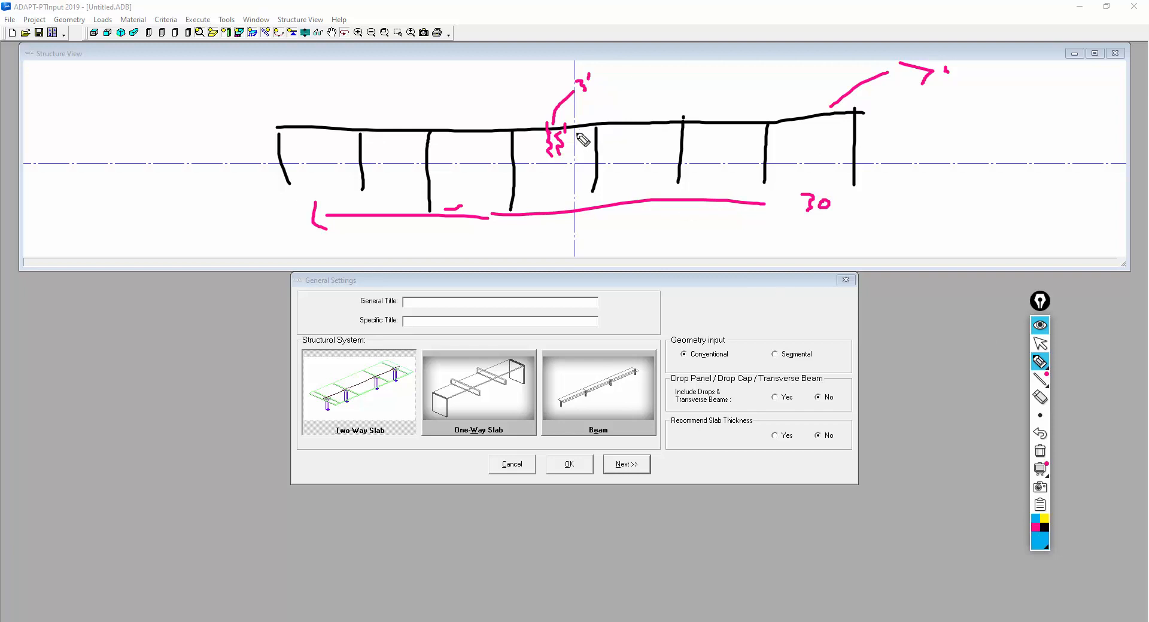
mouse_move(545, 123)
mouse_down()
mouse_move(255, 124)
mouse_move(258, 113)
mouse_move(256, 135)
mouse_up()
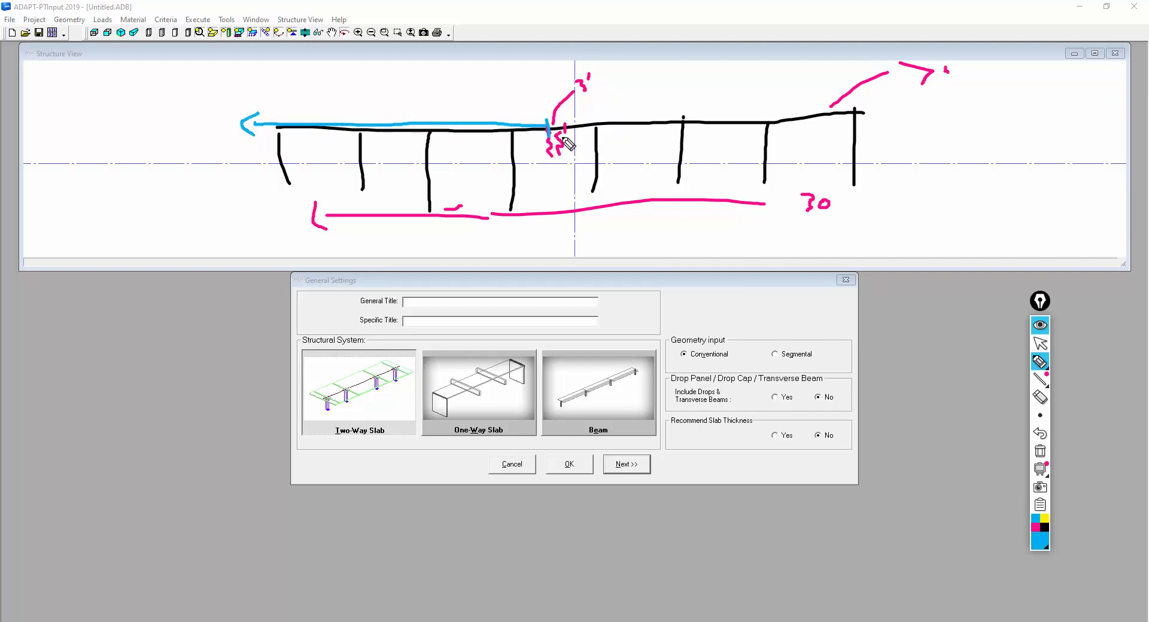
mouse_move(567, 126)
mouse_down()
mouse_move(875, 121)
mouse_move(885, 110)
mouse_move(879, 126)
mouse_up()
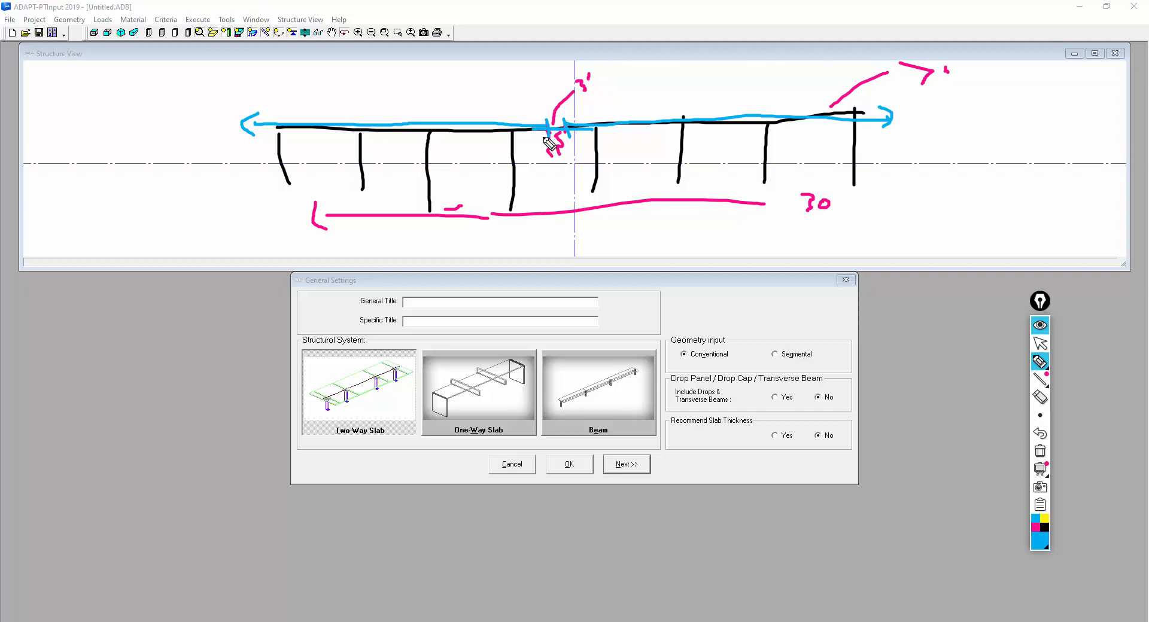
mouse_move(548, 132)
mouse_down()
mouse_move(573, 154)
mouse_move(529, 161)
mouse_up()
drag(528, 109, 537, 121)
Number the two slab portions 1 and 2 in blue, and mark the full length with a circled 3 and outward arrows.
mouse_move(421, 77)
mouse_down()
mouse_move(429, 94)
mouse_move(410, 89)
mouse_move(435, 84)
mouse_up()
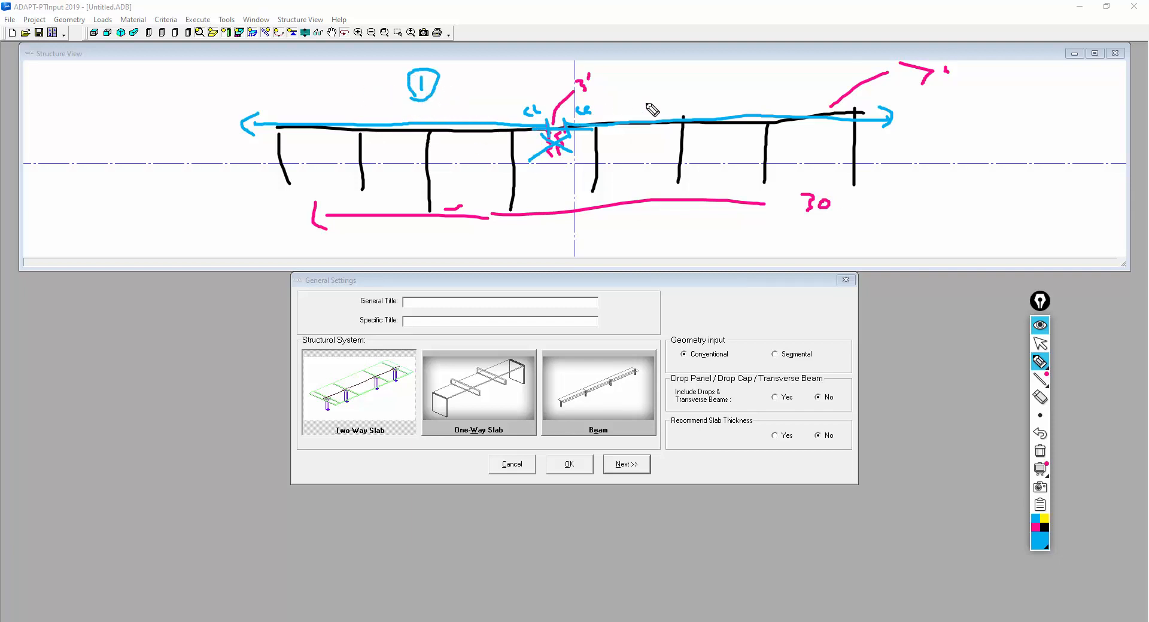
click(695, 85)
mouse_move(697, 82)
mouse_down()
mouse_move(718, 99)
mouse_move(706, 108)
mouse_up()
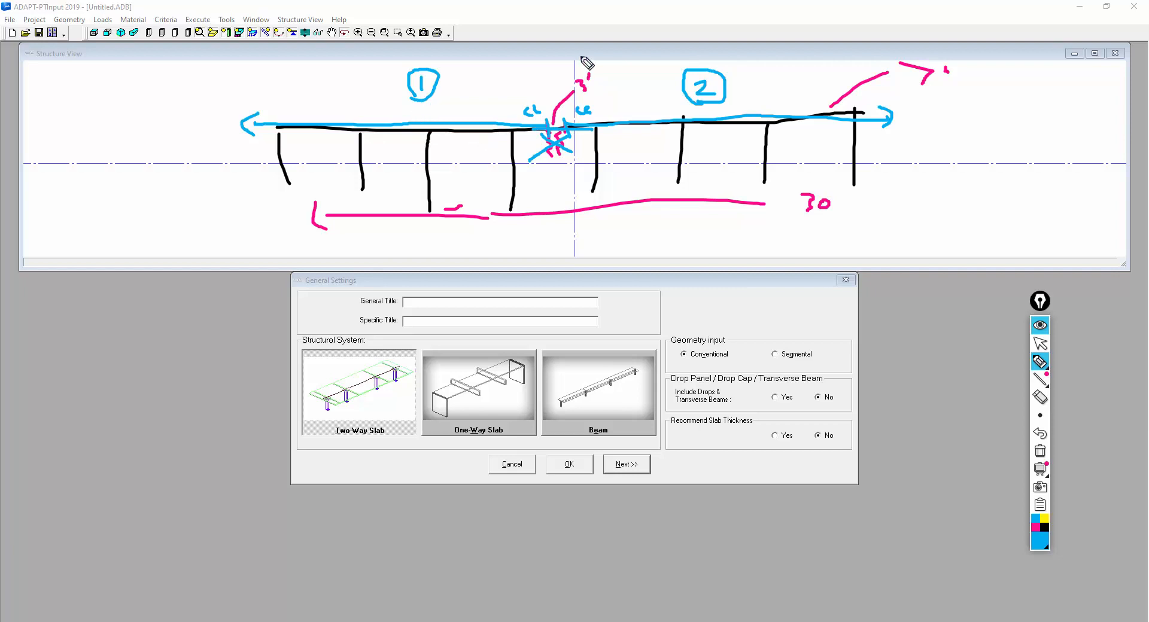
mouse_move(546, 28)
mouse_down()
mouse_move(584, 45)
mouse_move(569, 60)
mouse_move(352, 52)
mouse_up()
mouse_move(611, 33)
mouse_down()
mouse_move(751, 37)
mouse_move(729, 52)
mouse_up()
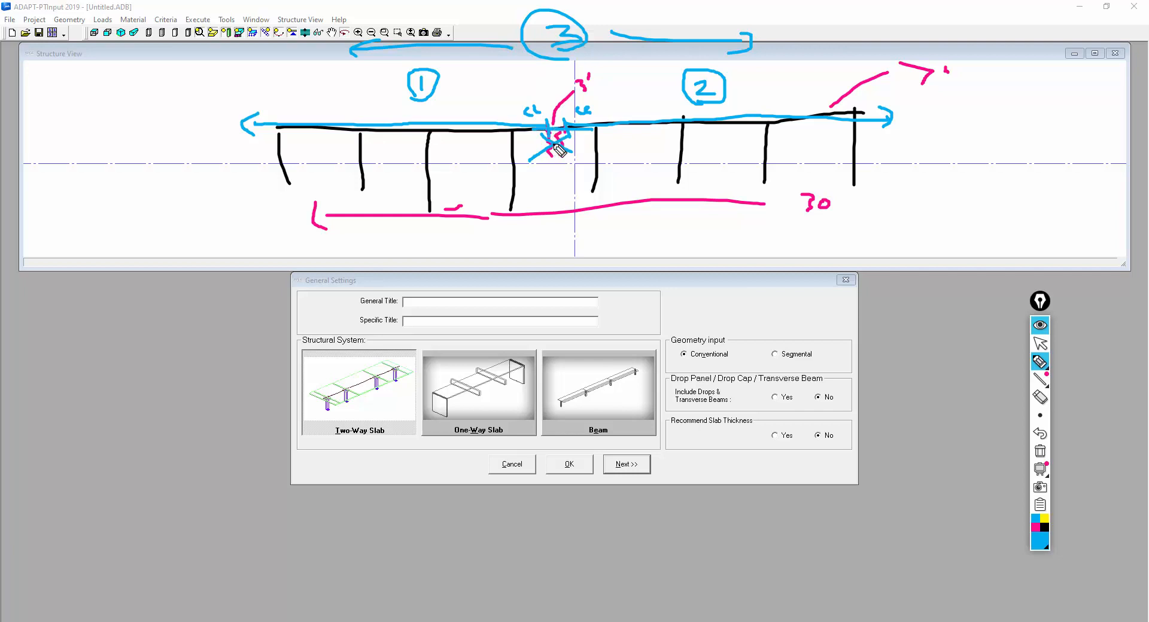
Emphasize the strip edges in black, write the list A, B, C beside the sketch, and box the A.
click(1044, 528)
mouse_move(546, 117)
mouse_down()
mouse_move(546, 134)
mouse_move(563, 137)
mouse_up()
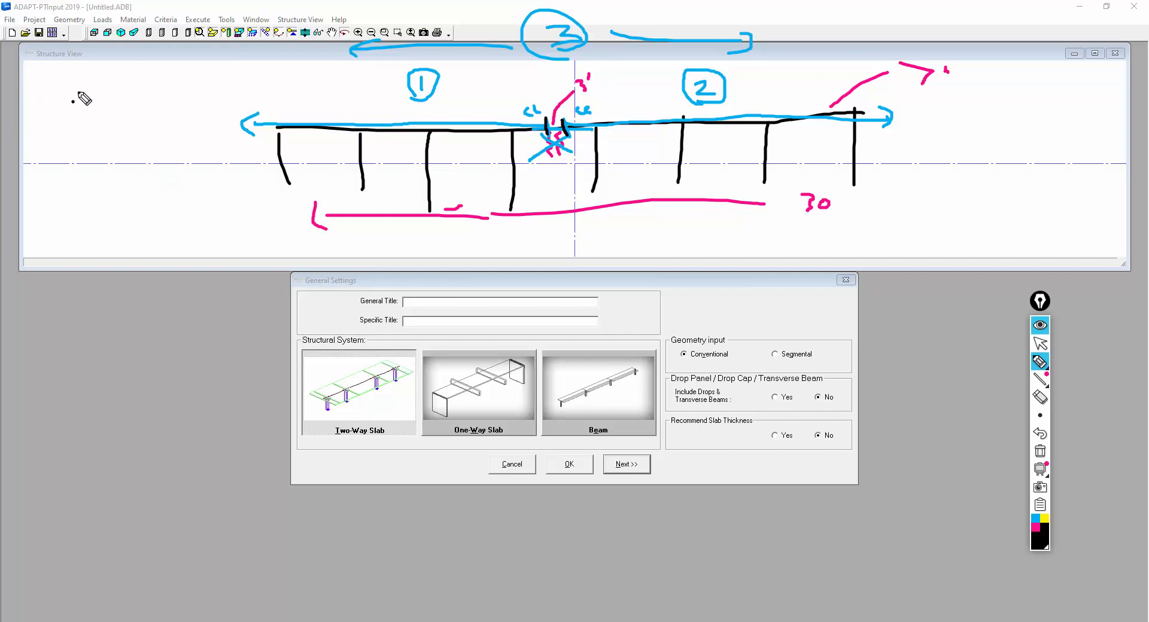
mouse_move(72, 103)
mouse_down()
mouse_move(88, 94)
mouse_move(77, 130)
mouse_move(92, 161)
mouse_up()
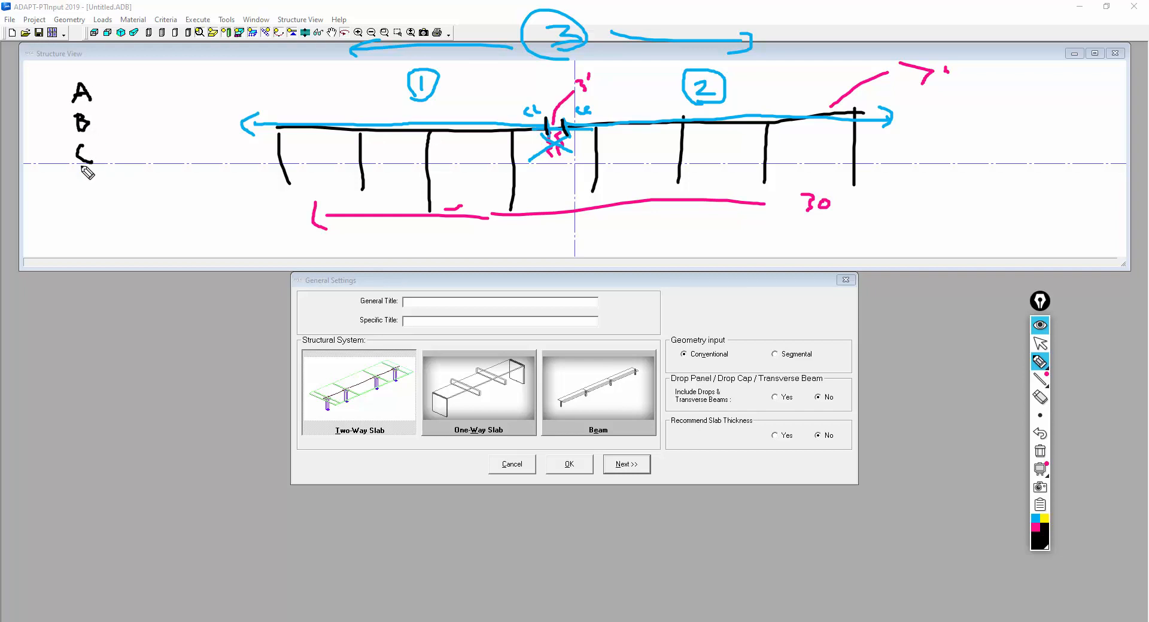
mouse_move(70, 106)
mouse_down()
mouse_move(90, 106)
mouse_move(98, 81)
mouse_move(71, 76)
mouse_move(69, 107)
mouse_up()
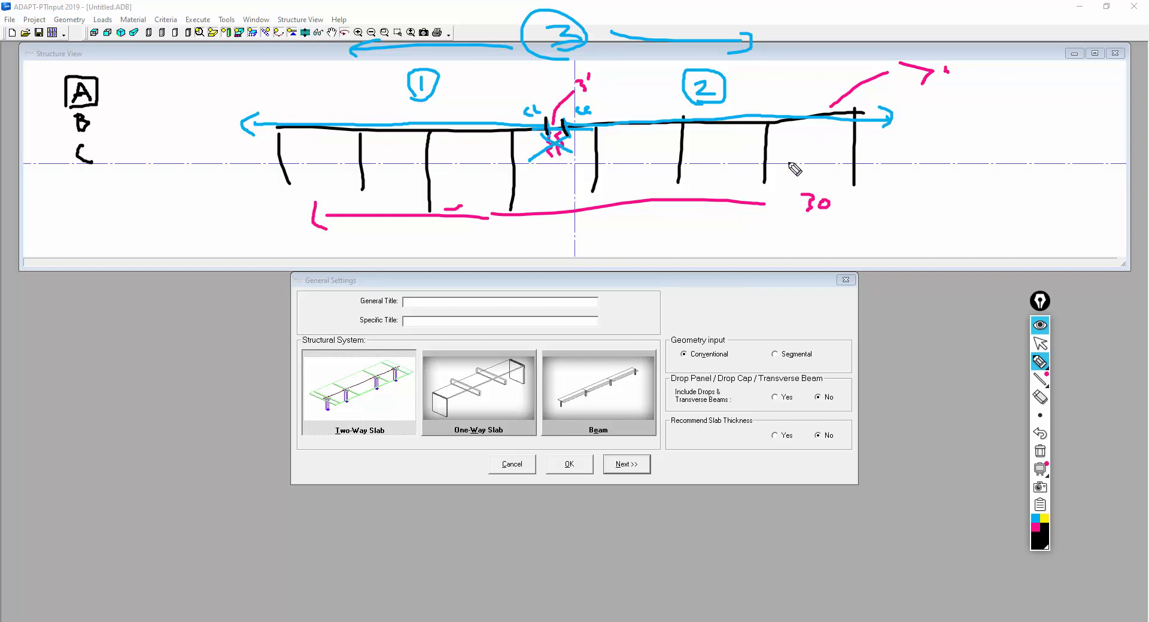
Draw a full-length yellow line with end marks over the slab, add a wavy tendon profile, and label it with a leader.
click(1044, 524)
mouse_move(280, 98)
mouse_down()
mouse_move(280, 123)
mouse_move(862, 114)
mouse_up()
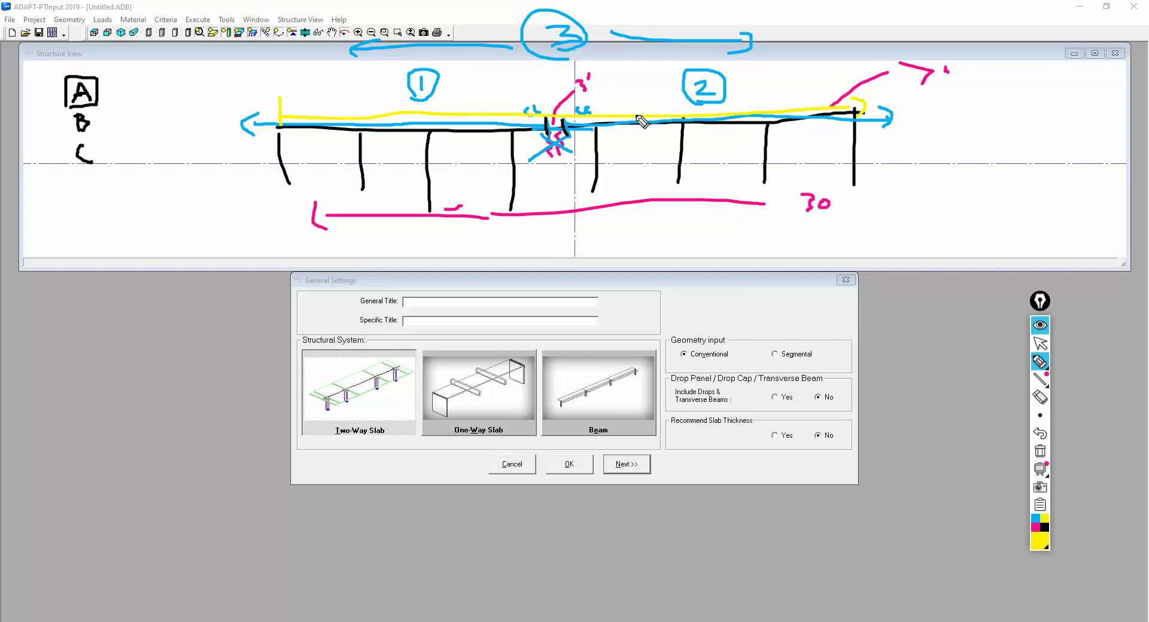
drag(287, 111, 285, 128)
drag(859, 103, 864, 114)
drag(855, 127, 527, 136)
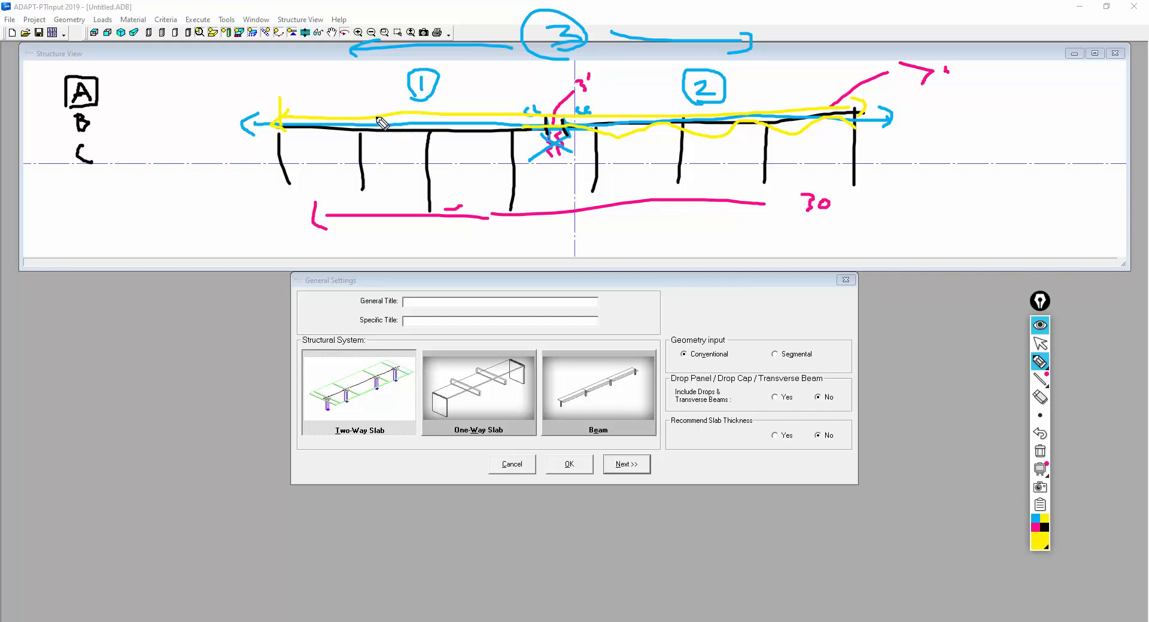
mouse_move(369, 116)
mouse_down()
mouse_move(323, 72)
mouse_move(342, 59)
mouse_move(335, 94)
mouse_up()
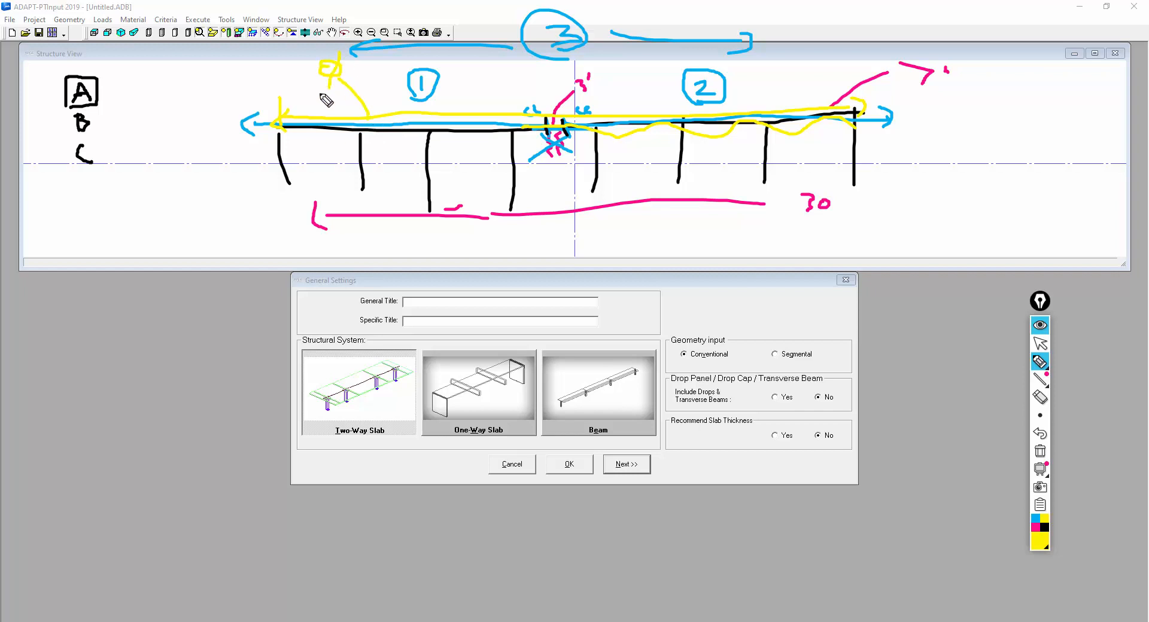
Circle B and C in yellow, and add >0 notes with leaders to both slab portions.
click(63, 131)
mouse_move(82, 144)
mouse_down()
mouse_move(109, 114)
mouse_move(73, 137)
mouse_up()
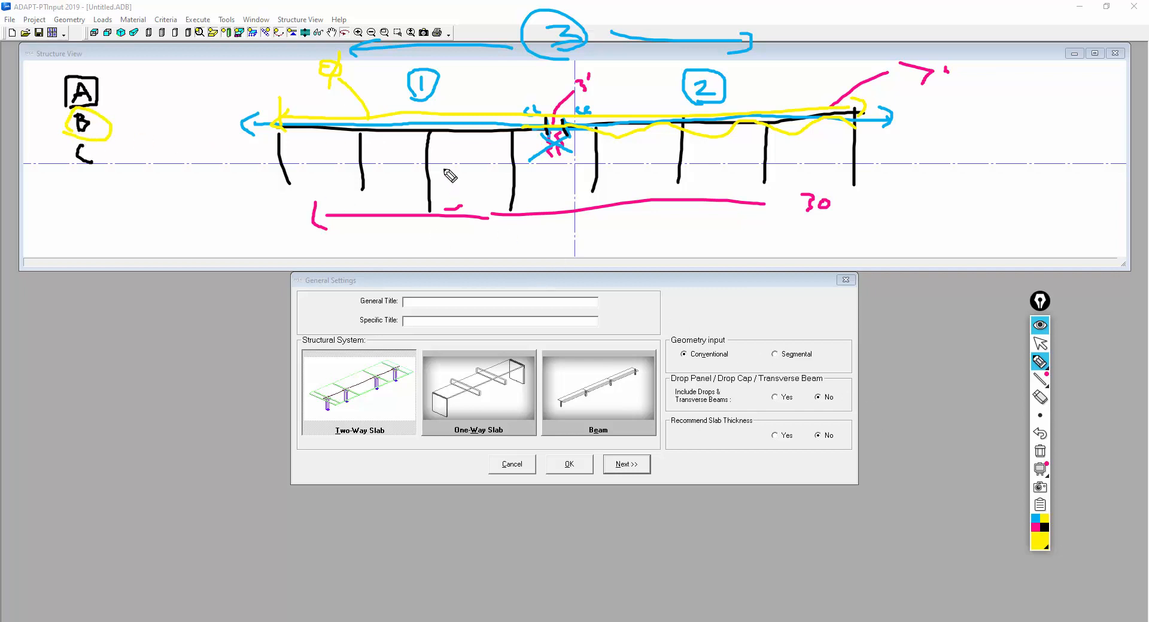
mouse_move(470, 125)
mouse_down()
mouse_move(464, 144)
mouse_move(504, 157)
mouse_up()
mouse_move(78, 163)
mouse_down()
mouse_move(110, 157)
mouse_move(90, 163)
mouse_up()
mouse_move(714, 127)
mouse_down()
mouse_move(744, 174)
mouse_move(737, 183)
mouse_move(755, 186)
mouse_move(745, 181)
mouse_up()
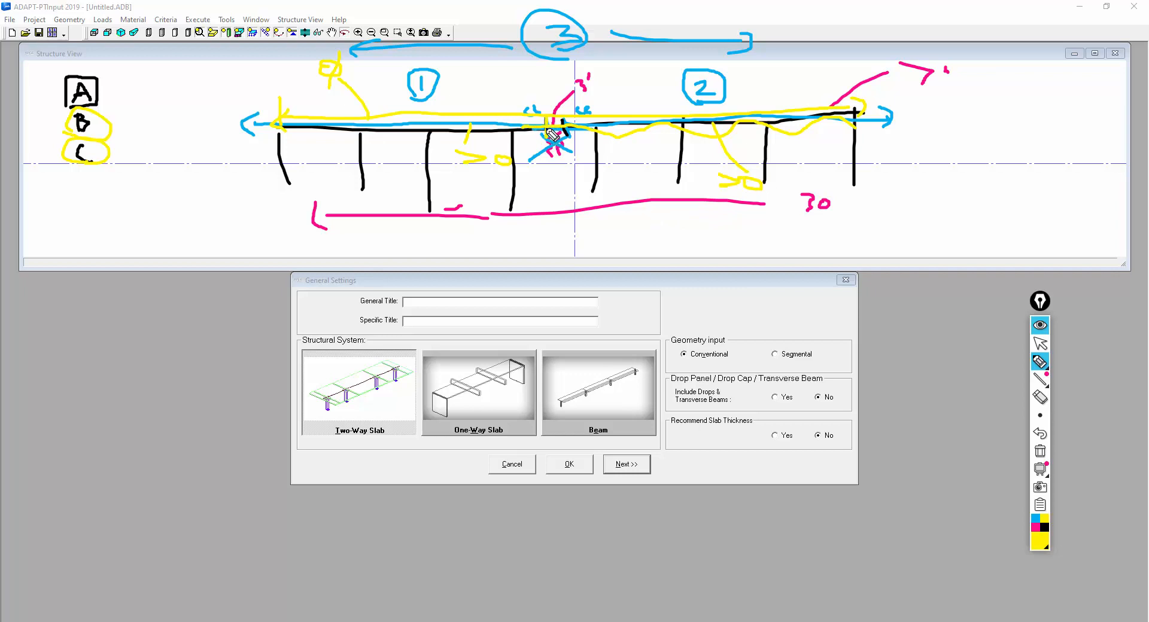
Clear all pen annotations from the screen and return to the normal pointer.
drag(563, 140, 563, 117)
click(1040, 451)
click(1041, 339)
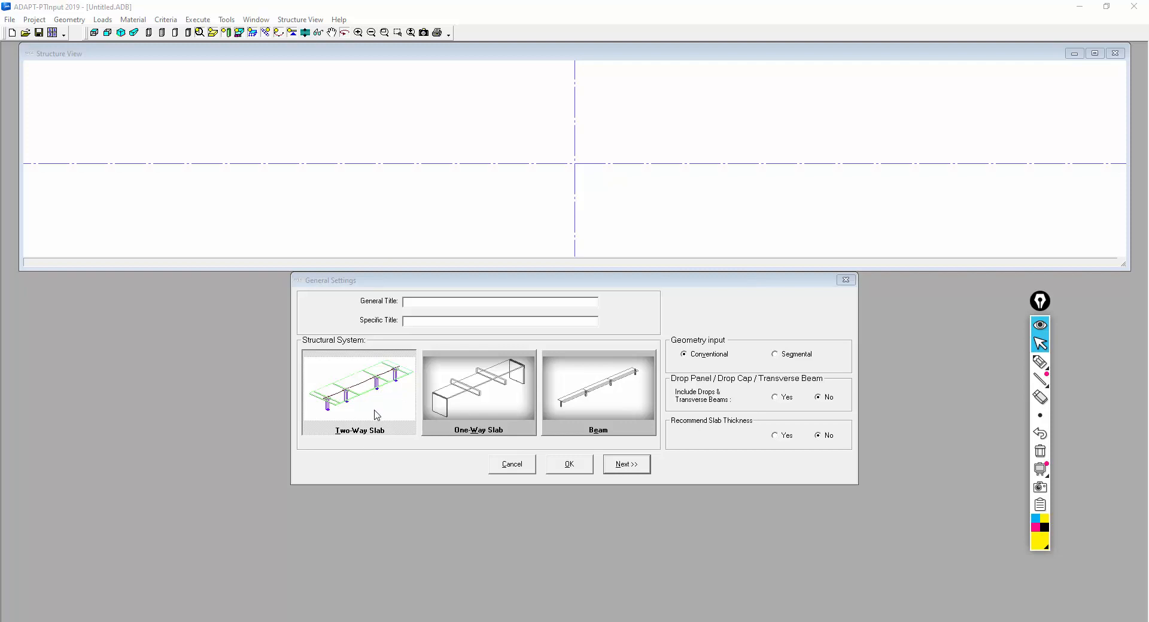
Accept the two-way slab system, the ACI318 (2014) / IBC 2015 code and the preset design settings, and proceed to Span Geometry.
click(626, 464)
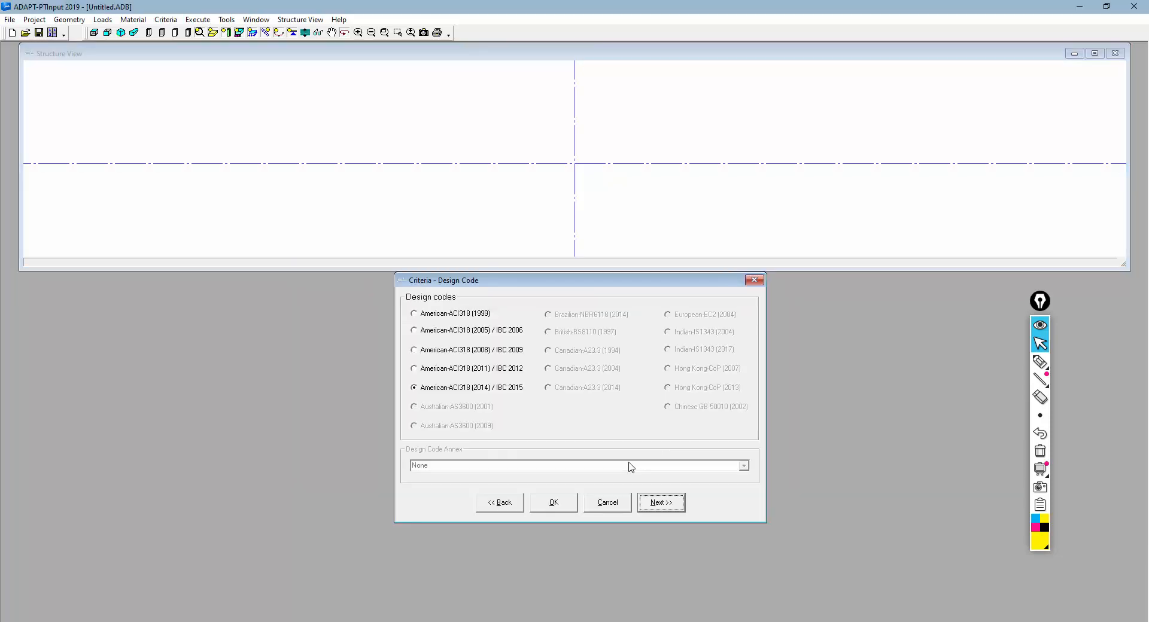
click(661, 503)
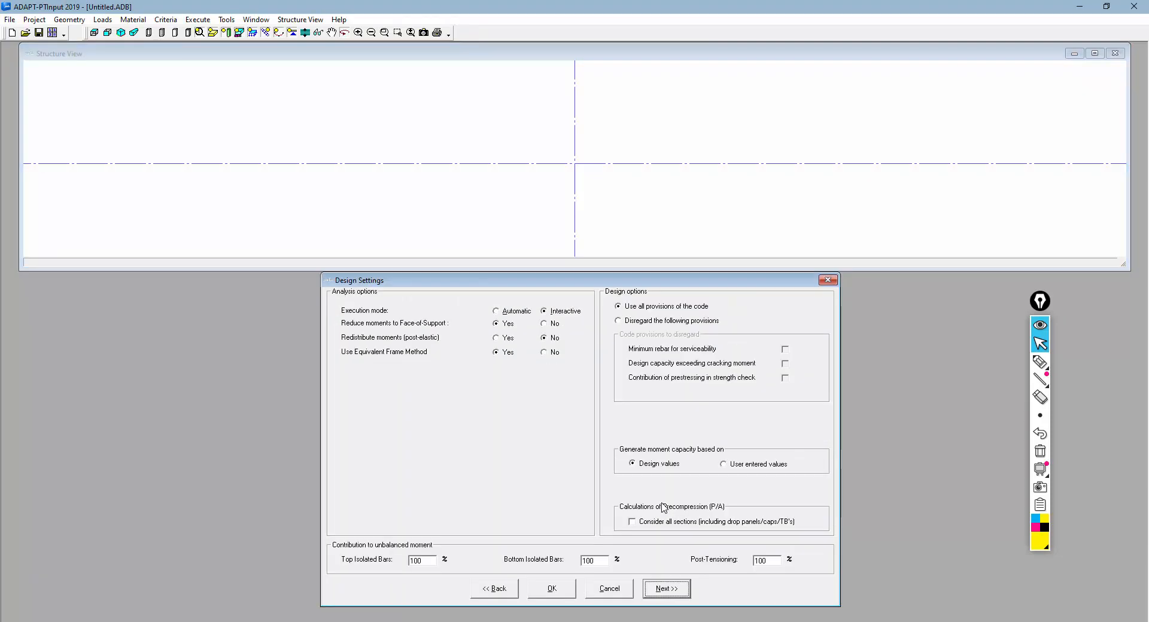
click(668, 591)
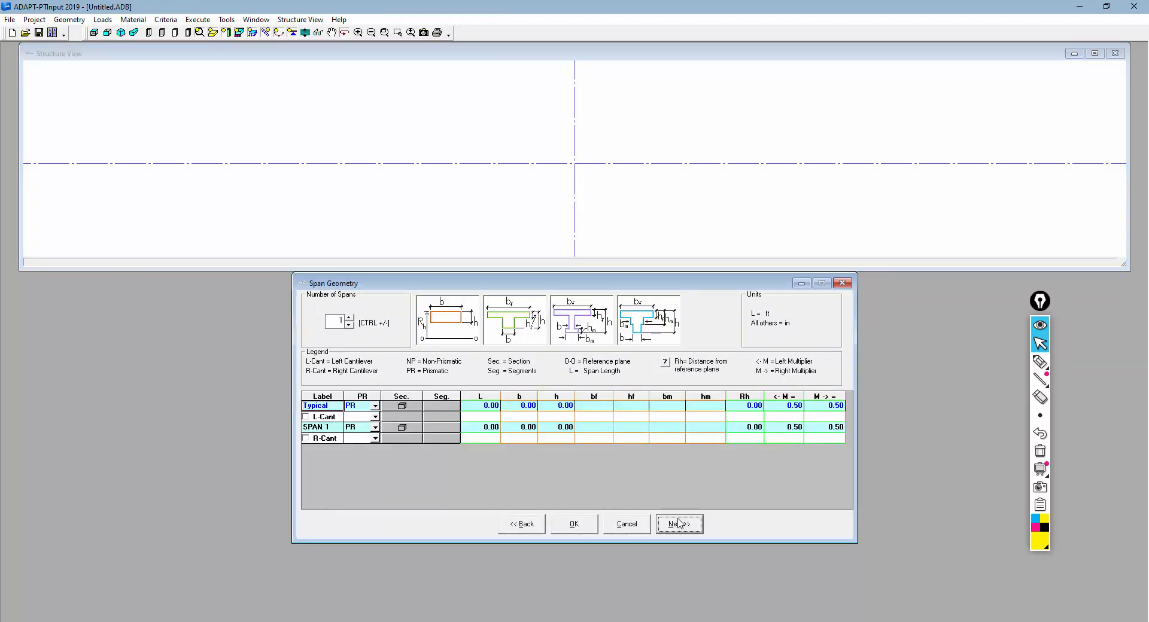
Set the number of spans to 7.
click(349, 318)
click(348, 319)
click(349, 319)
click(348, 319)
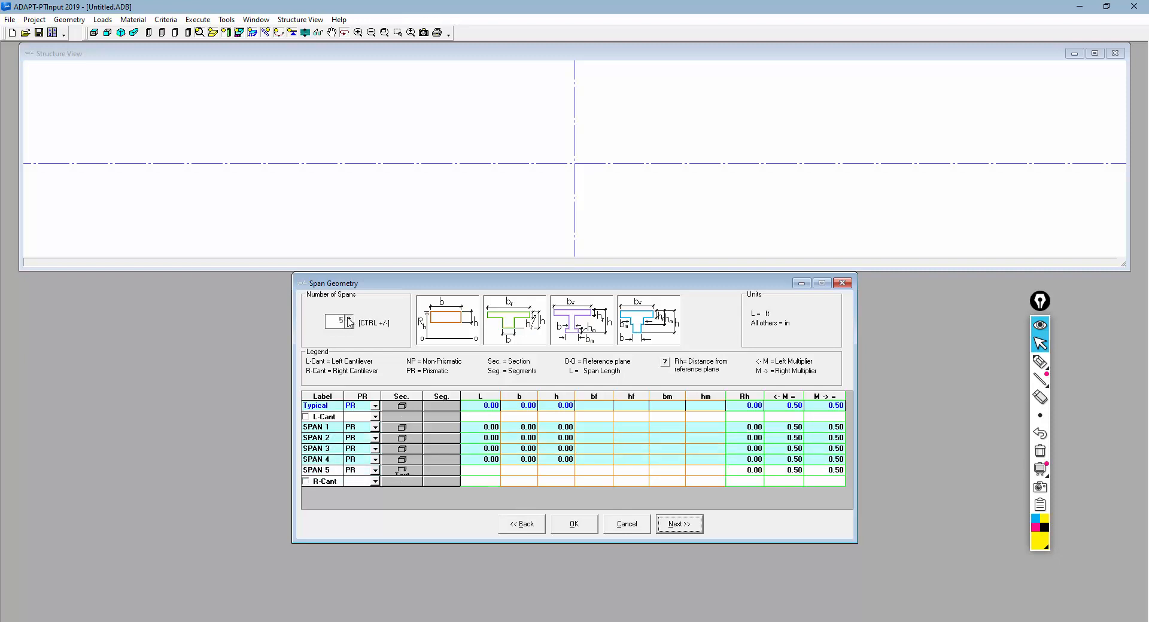
click(349, 319)
click(349, 319)
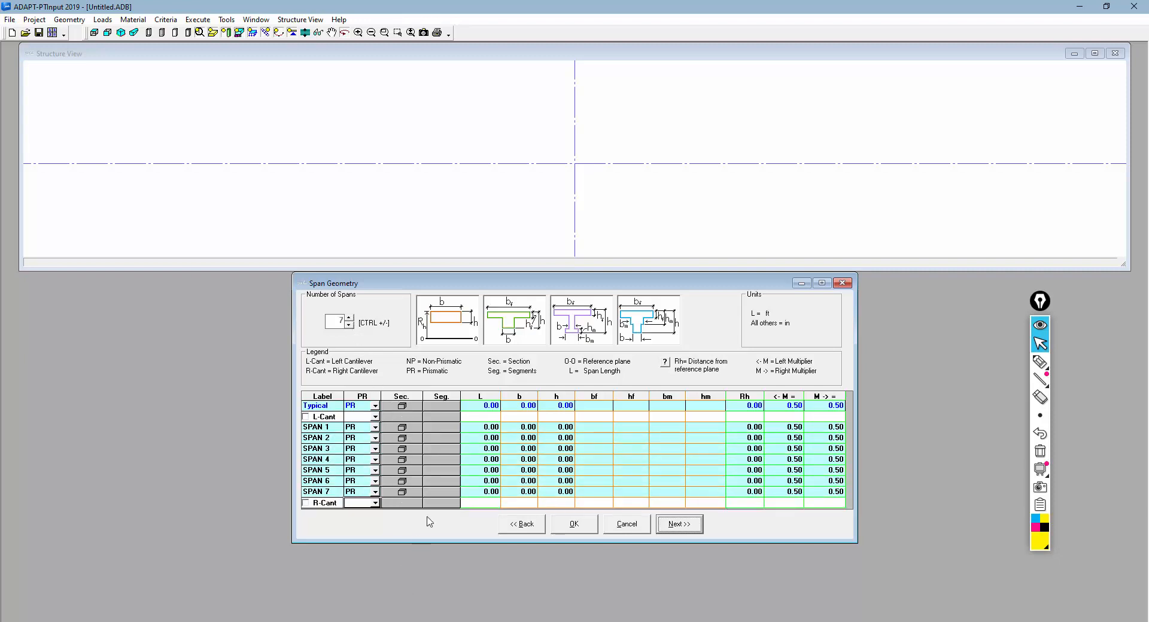
Set the typical span length L to 30 ft and the width b to 300 in for all spans.
click(482, 406)
text(30)
key(Return)
click(514, 405)
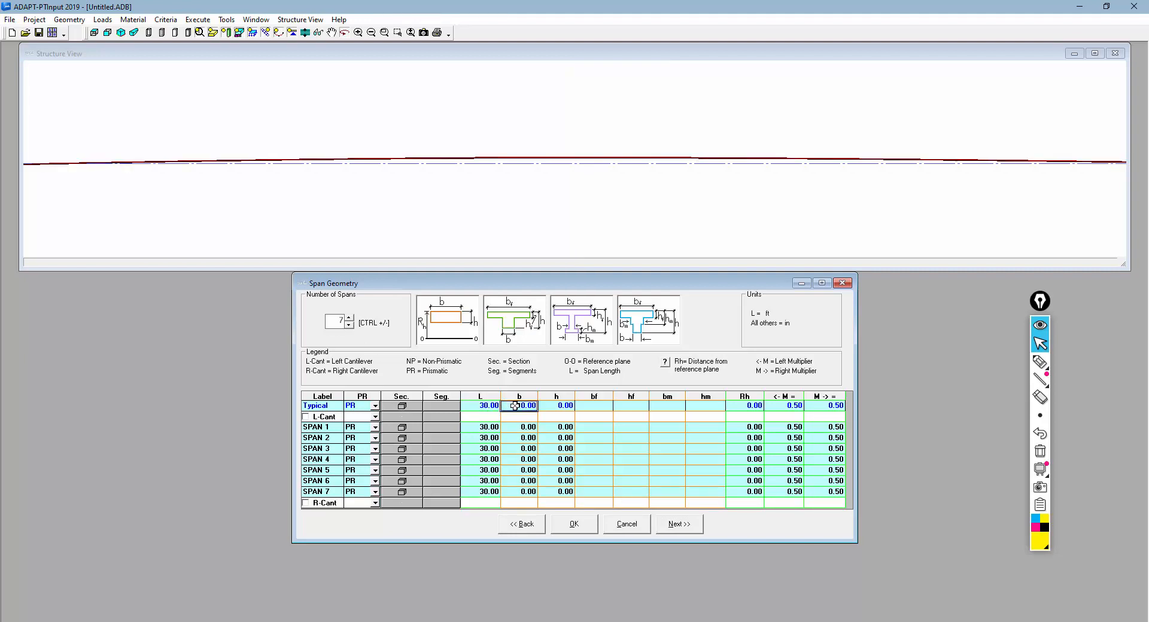
click(514, 406)
text(30)
key(Return)
key(Tab)
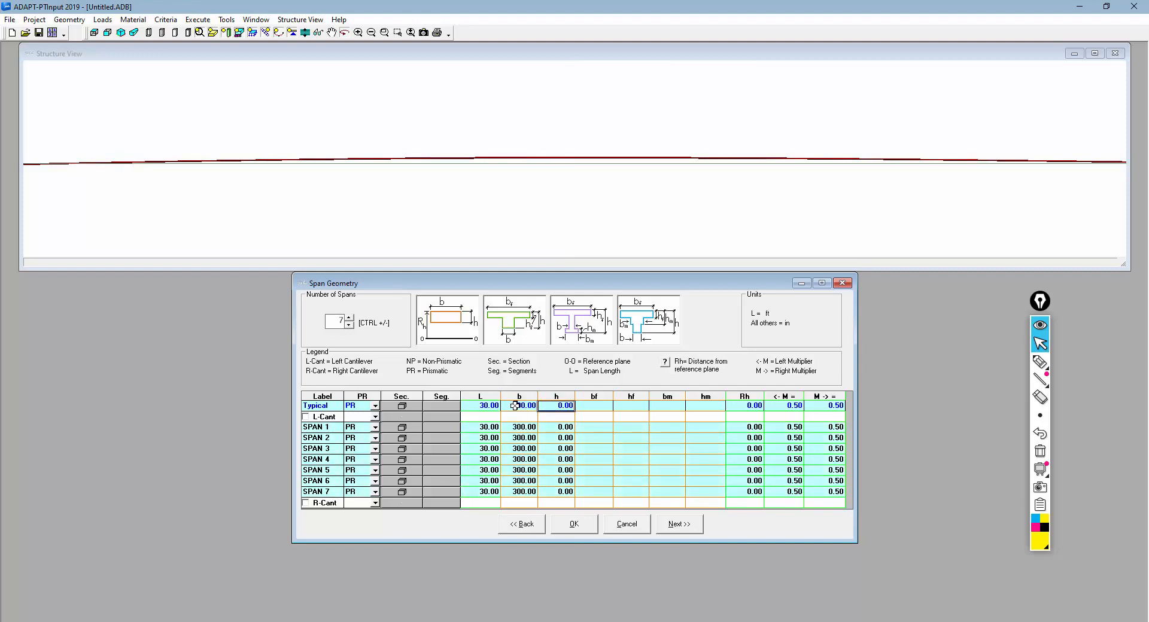
Set the typical slab depth h to 7 in and the reference-plane distance Rh to 7 in for all spans.
text(7)
key(Tab)
key(Tab)
key(Tab)
key(Tab)
key(Tab)
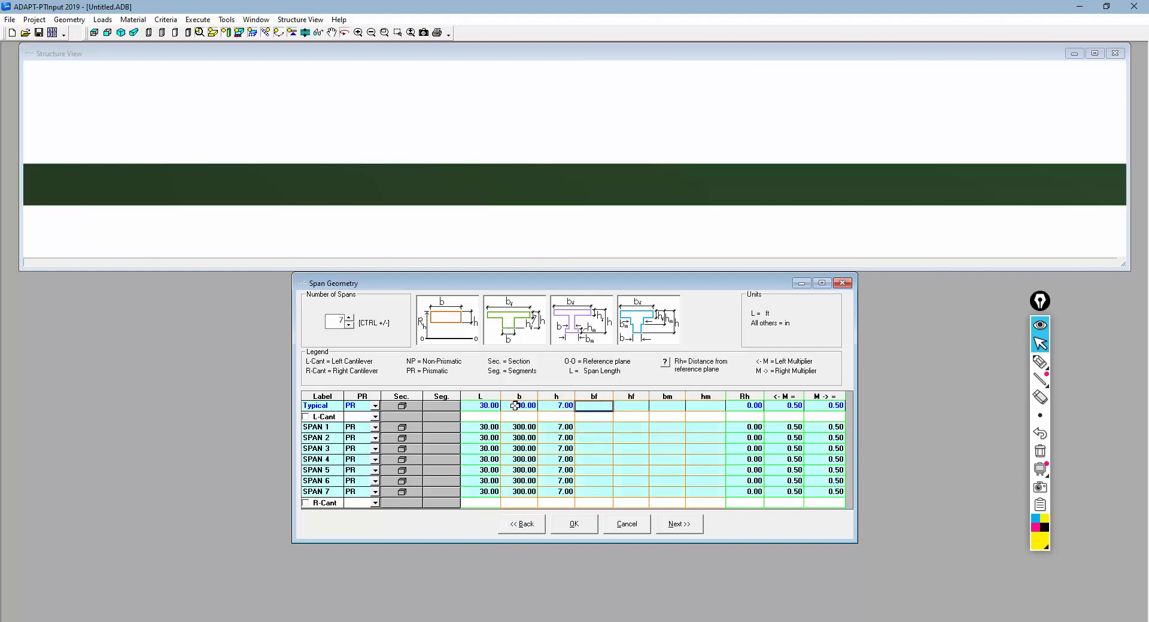
text(7)
key(Return)
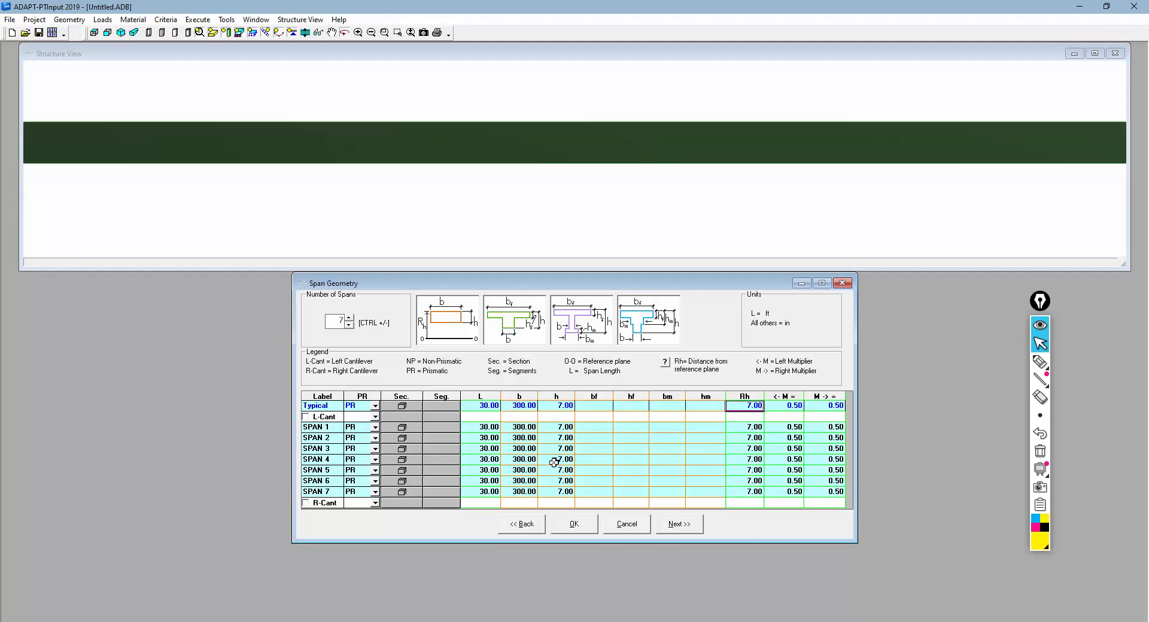
scroll(616, 193, down, 2)
scroll(573, 172, down, 2)
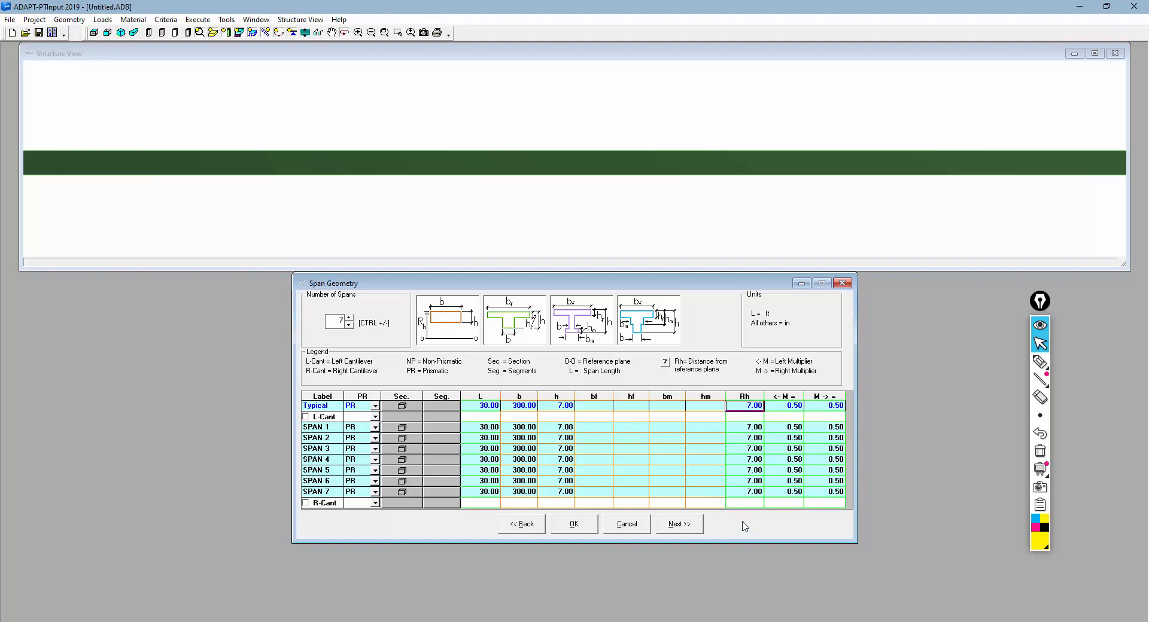
scroll(574, 227, down, 4)
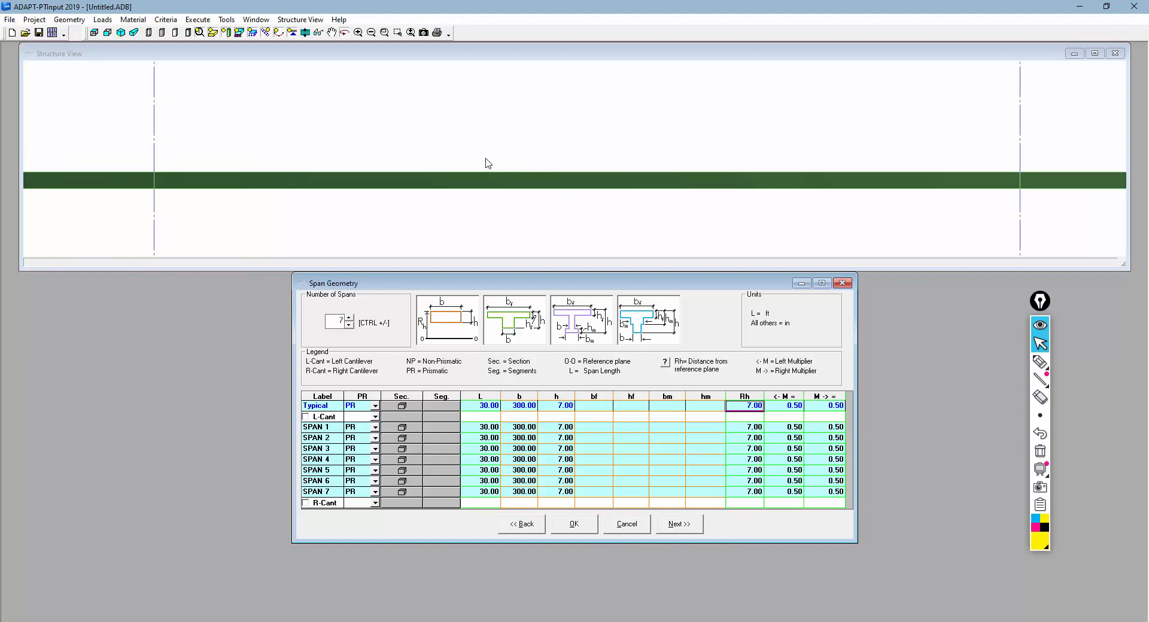
Mark both edges of the narrow mid-span strip in Span 4 with short freehand strokes on the structure view.
scroll(412, 173, down, 4)
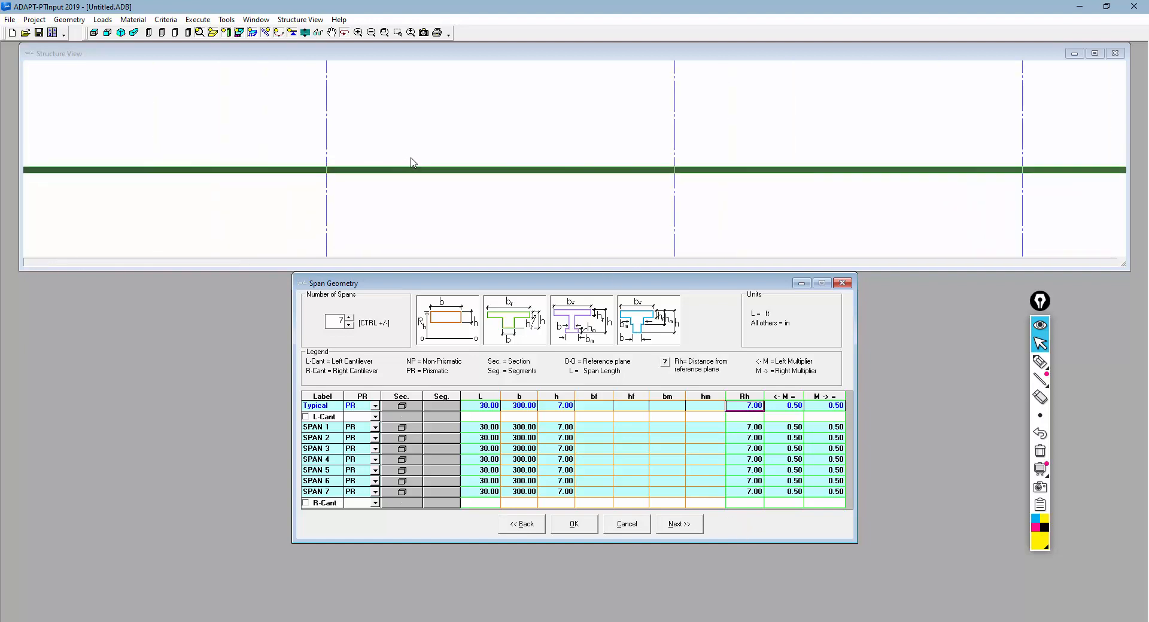
scroll(417, 167, down, 2)
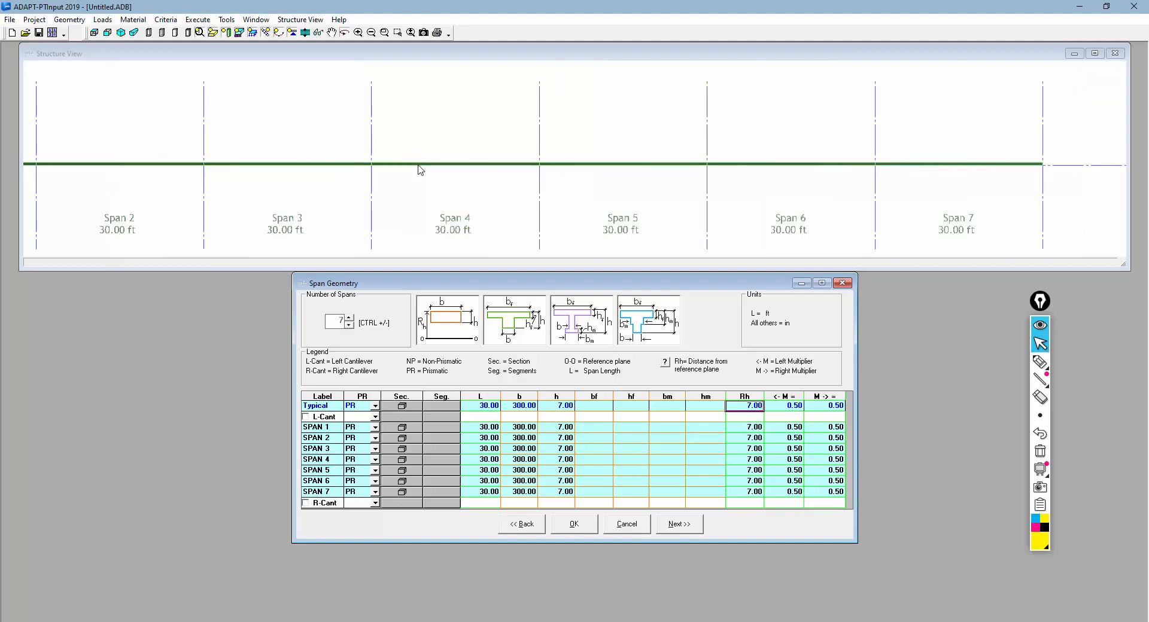
scroll(538, 177, down, 1)
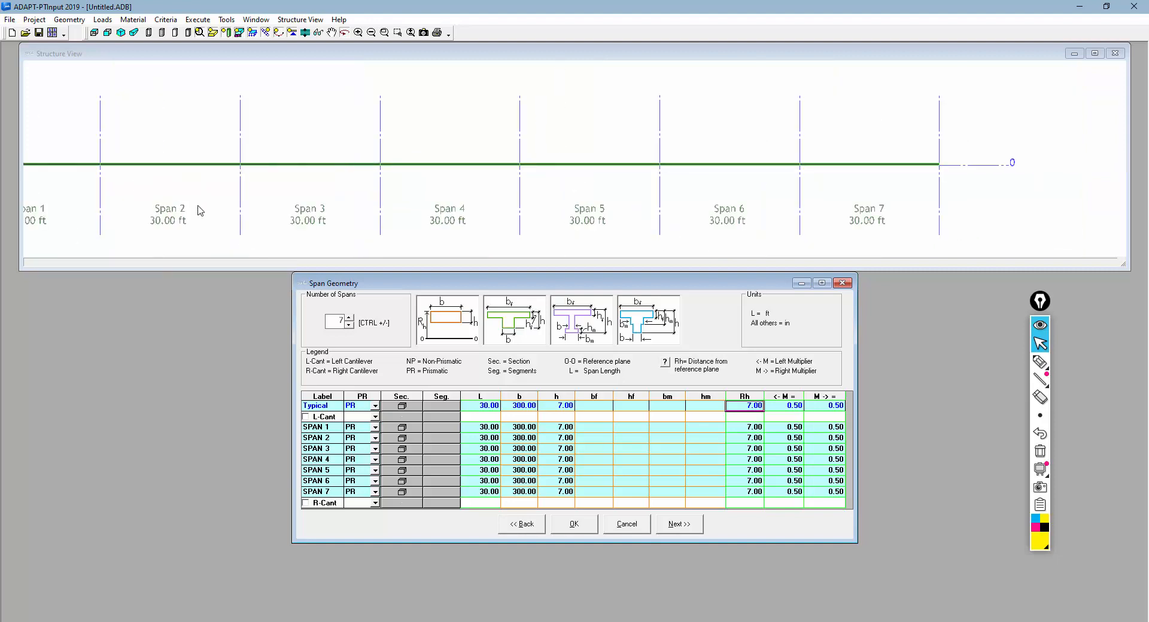
drag(198, 205, 335, 189)
scroll(495, 201, down, 1)
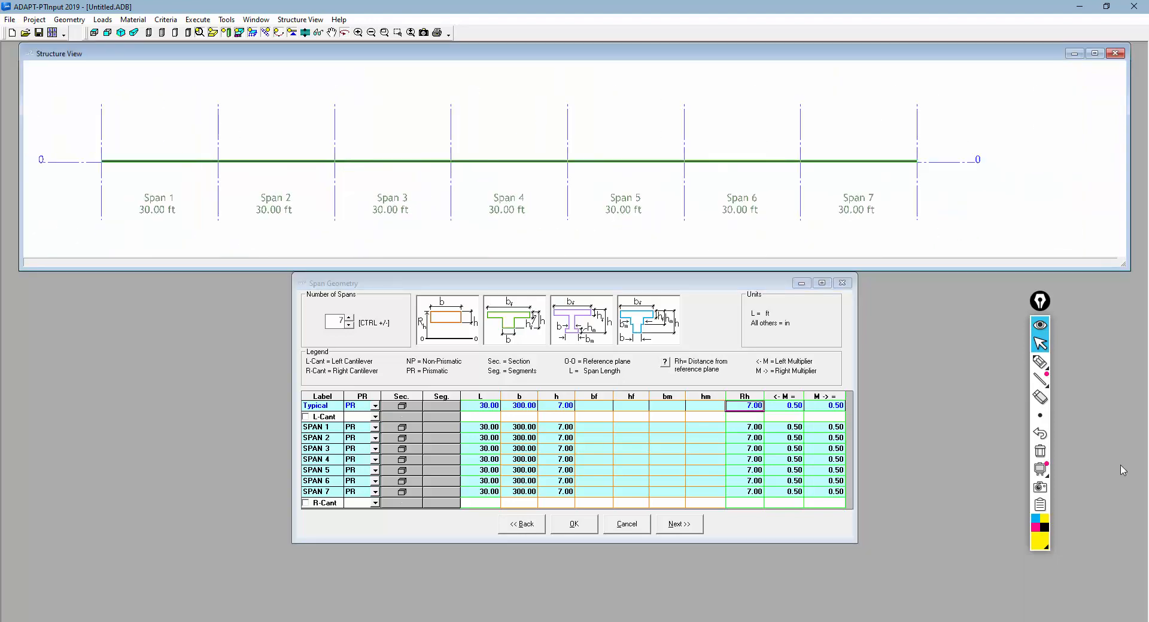
click(1041, 363)
drag(496, 157, 513, 169)
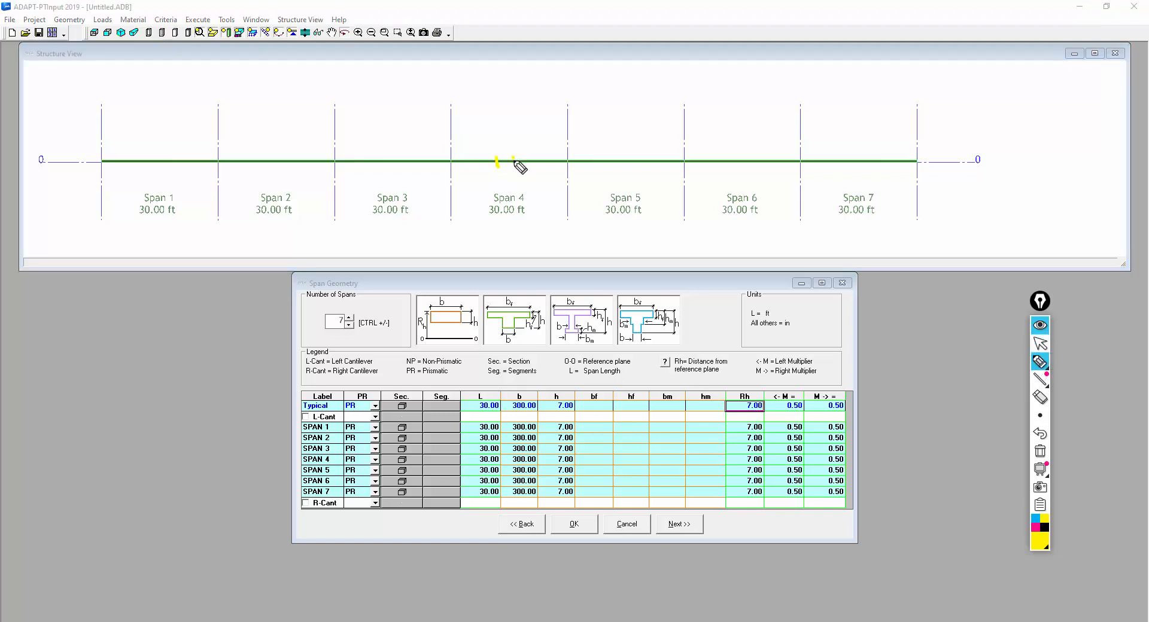
click(1040, 344)
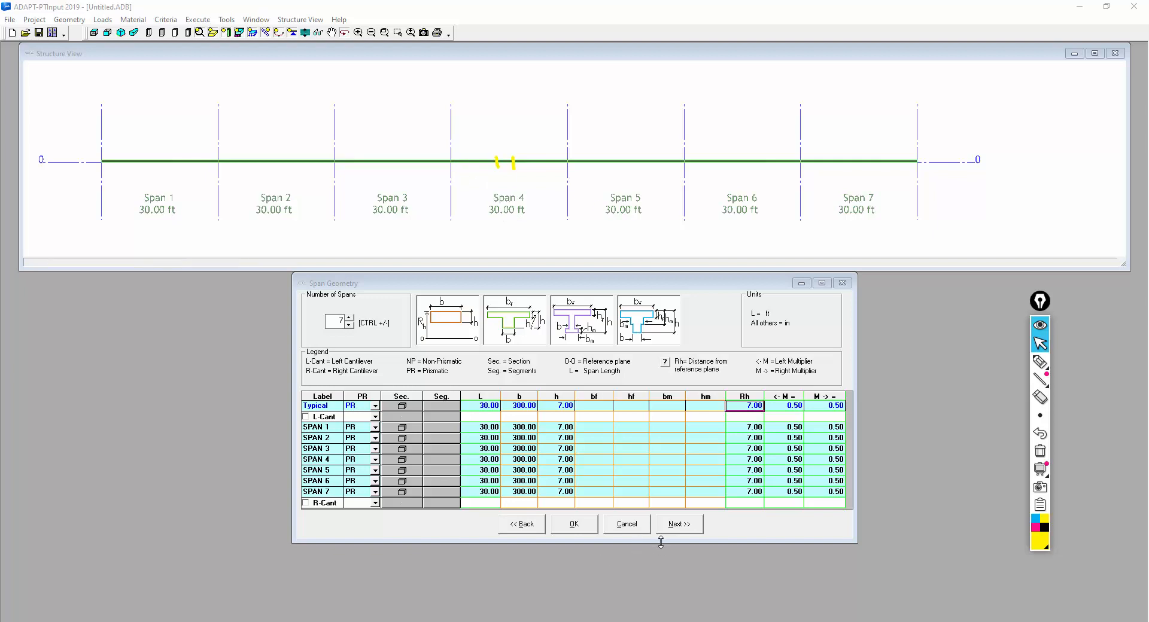
Accept the span geometry, choose lower columns as supports, and set the typical column length H1 to 10 ft.
click(675, 525)
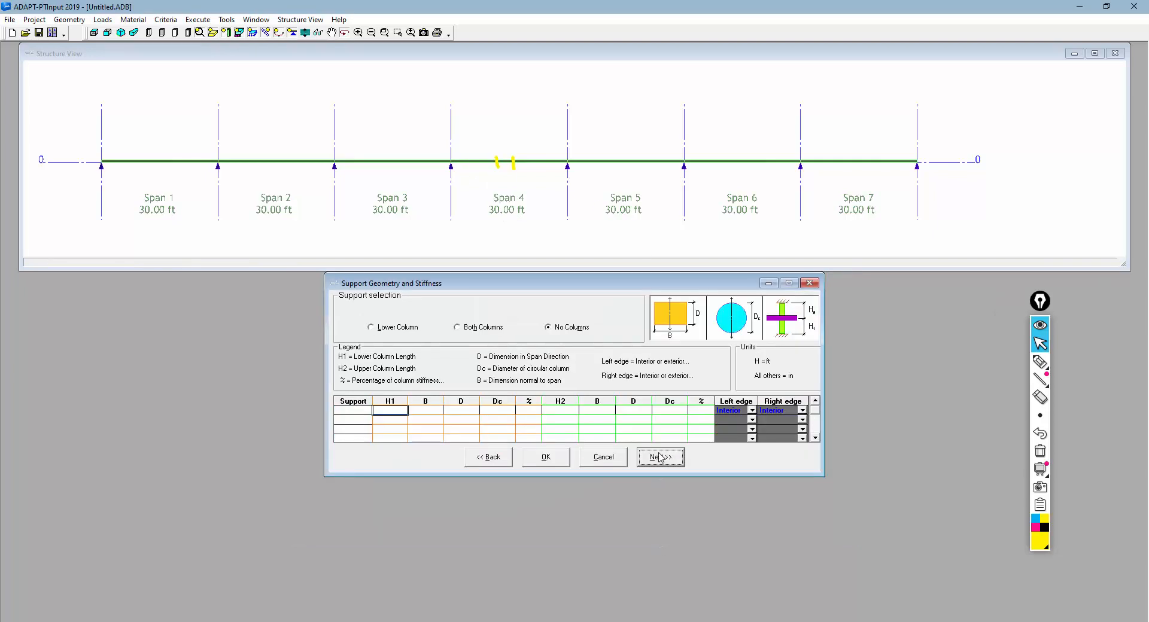
click(392, 326)
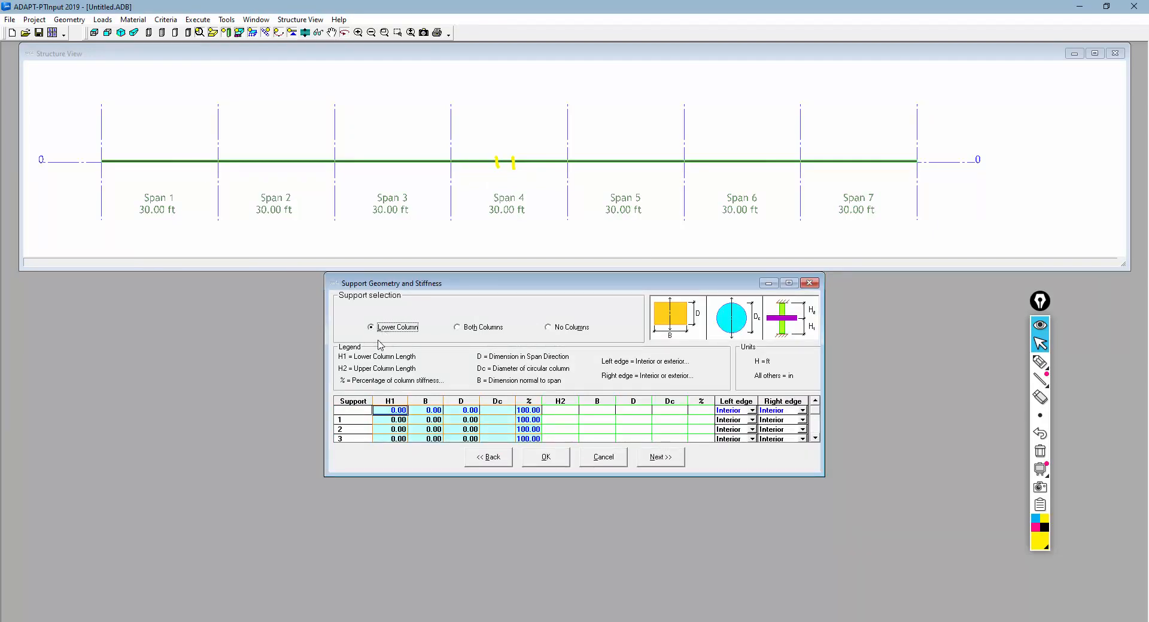
click(389, 411)
text(10)
key(Tab)
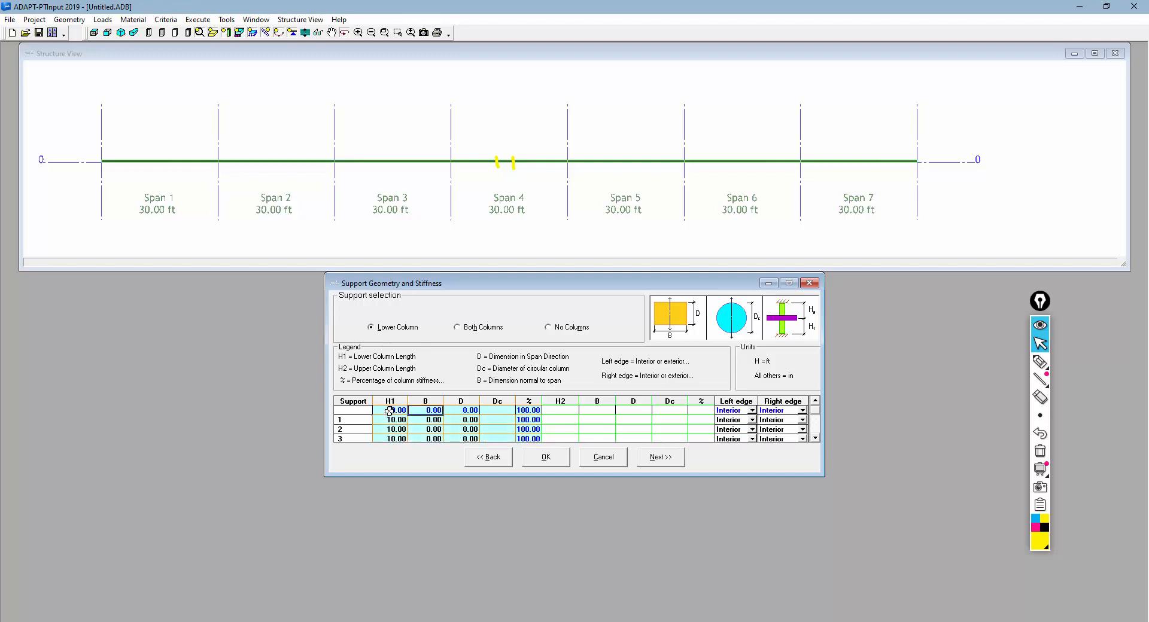
Set the typical column dimensions B and D to 22 in for all supports.
text(12)
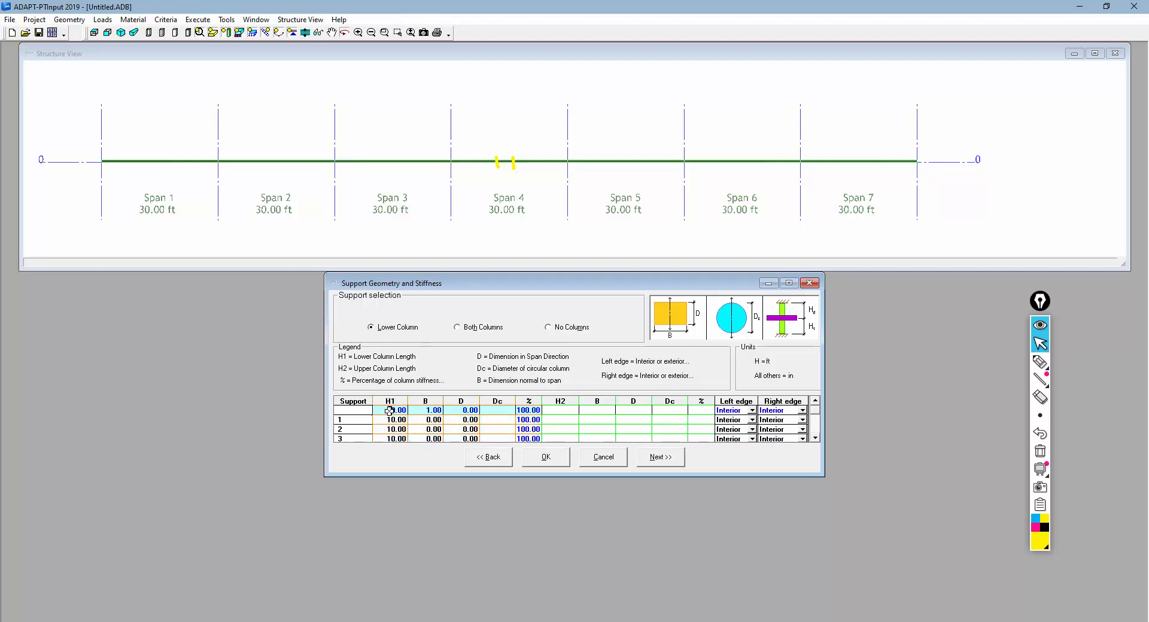
key(Left)
text(22)
key(Tab)
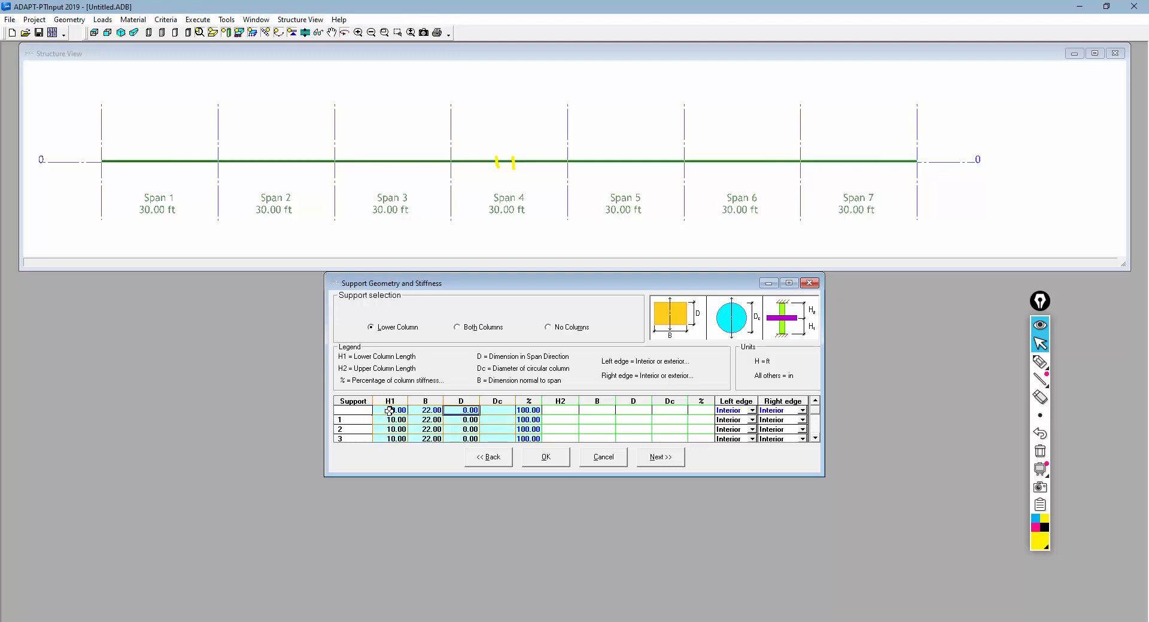
text(22)
key(Return)
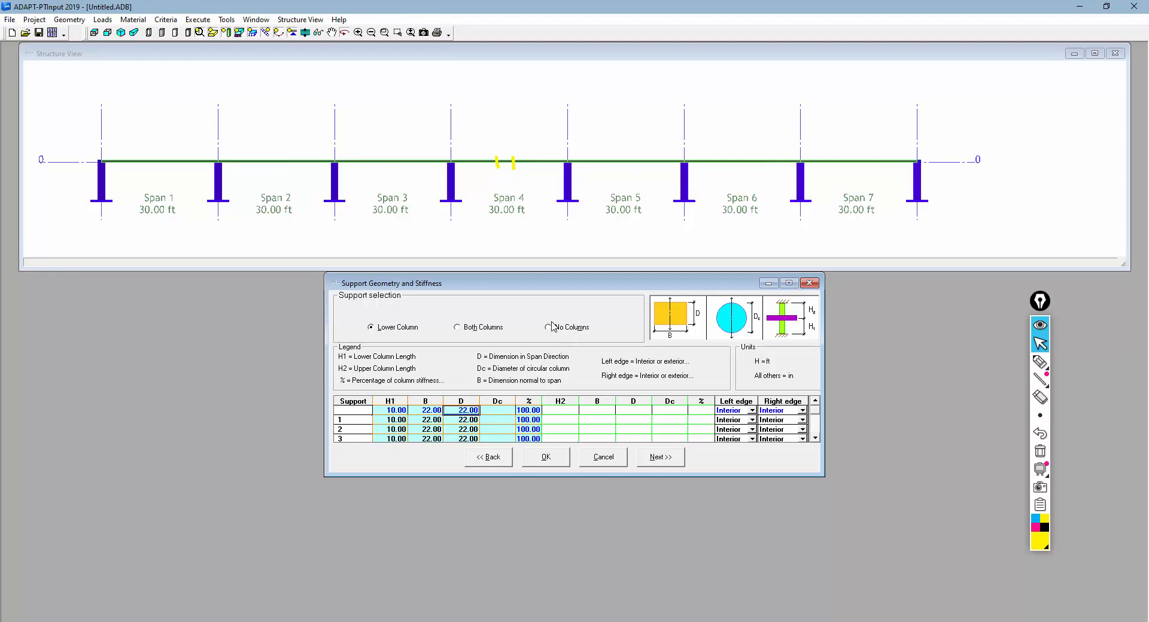
Accept the support geometry and boundary conditions, and set Skip Live Load to No in the load settings.
click(658, 458)
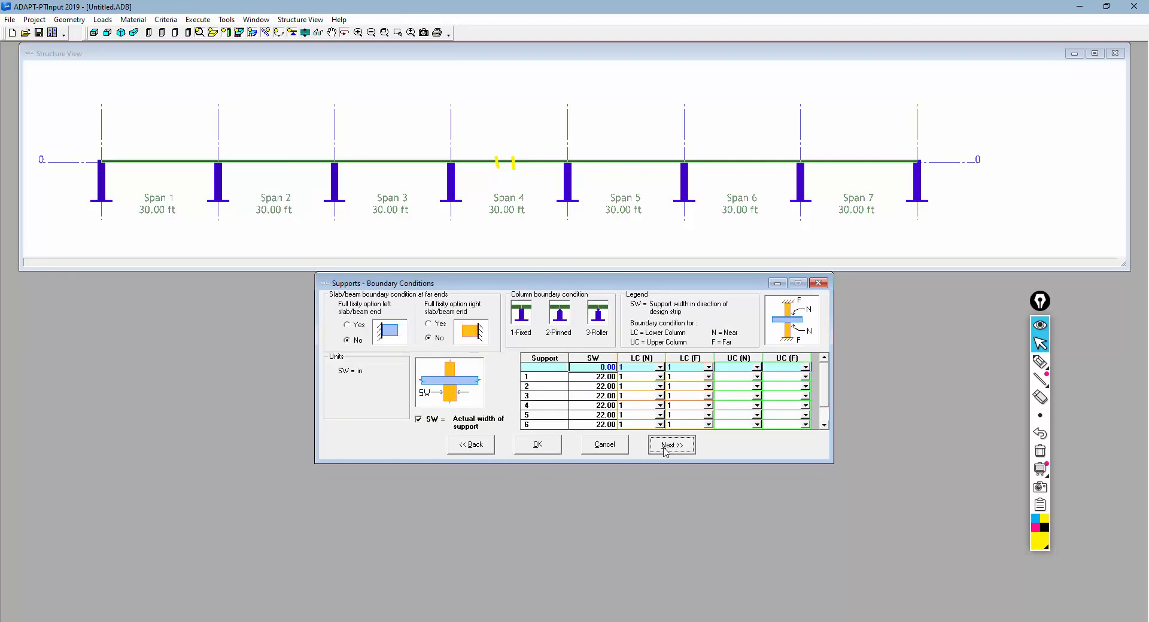
click(663, 447)
click(741, 304)
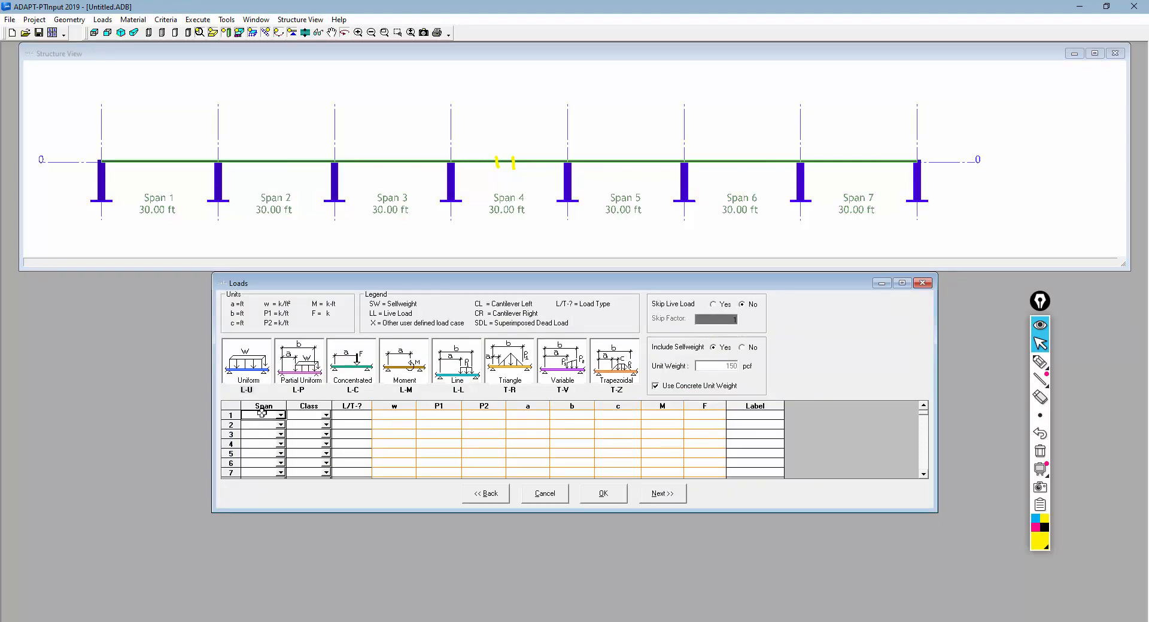
Add two load entries that each apply to all spans.
text(all)
key(Return)
text(all)
key(Return)
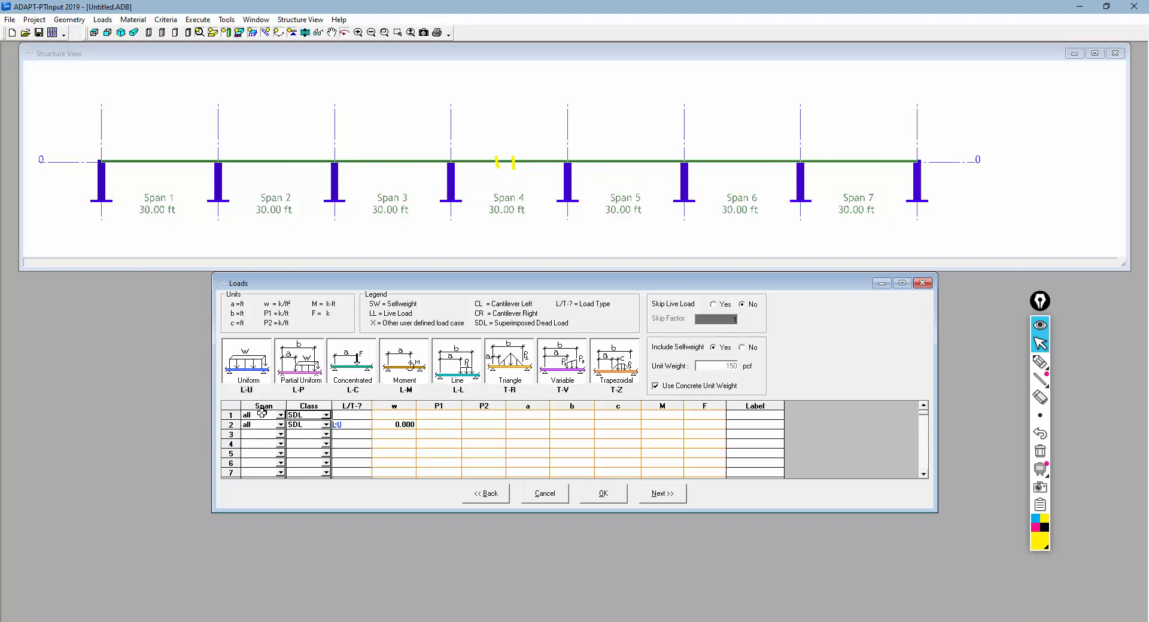
Make the first load entry a uniform superimposed dead load of 0.020 k/ft² on all spans.
click(355, 416)
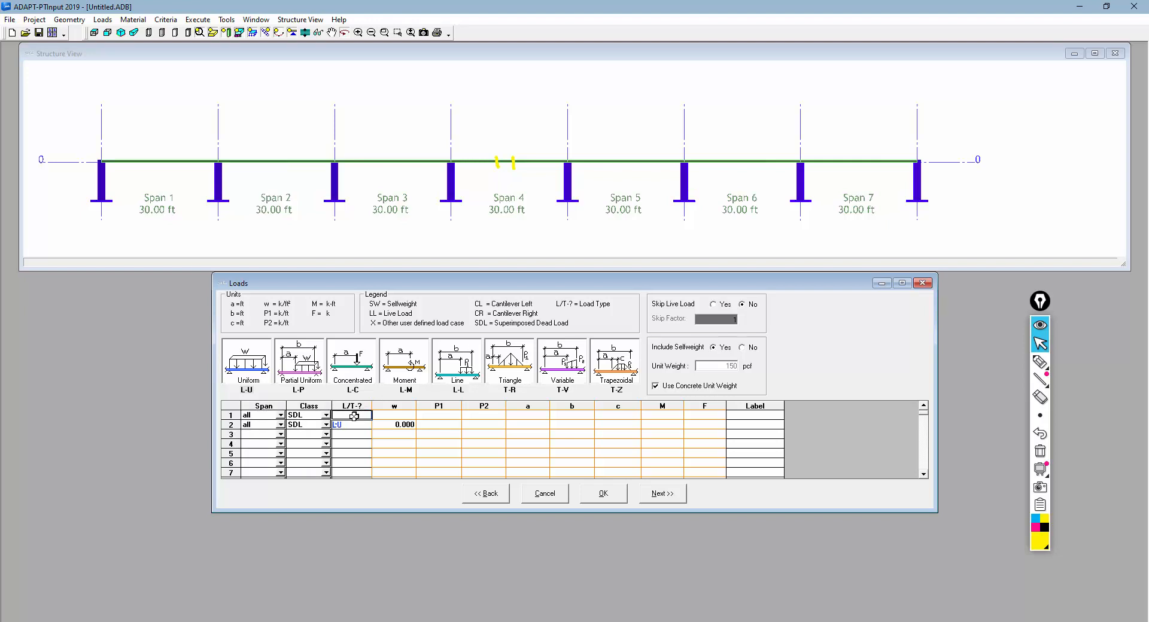
text(u)
click(389, 415)
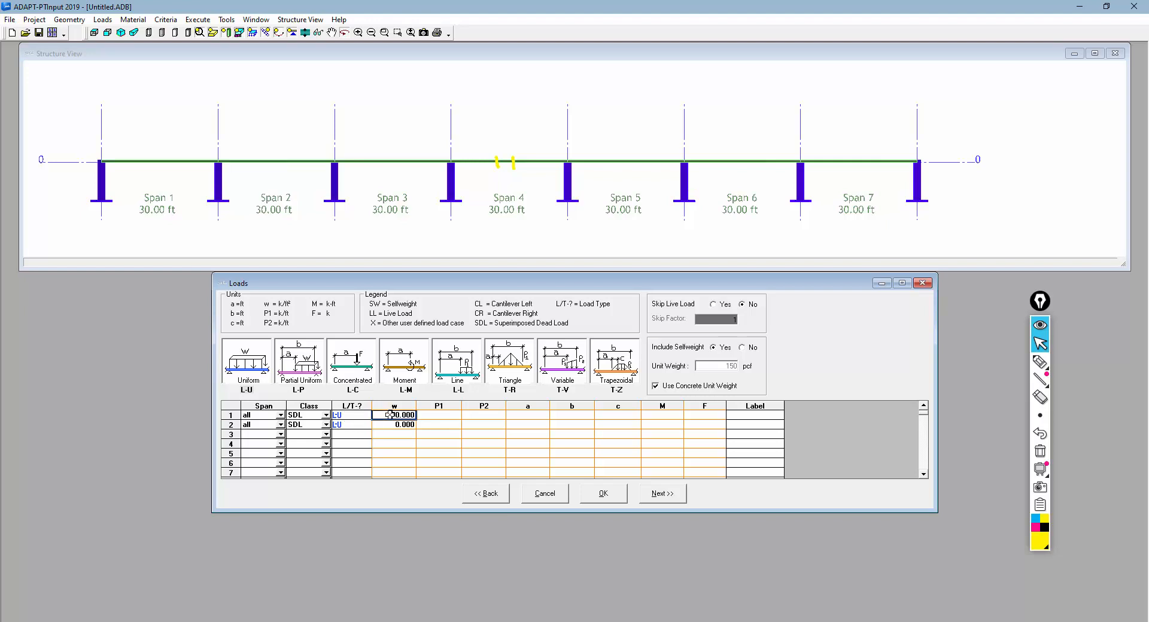
key(Return)
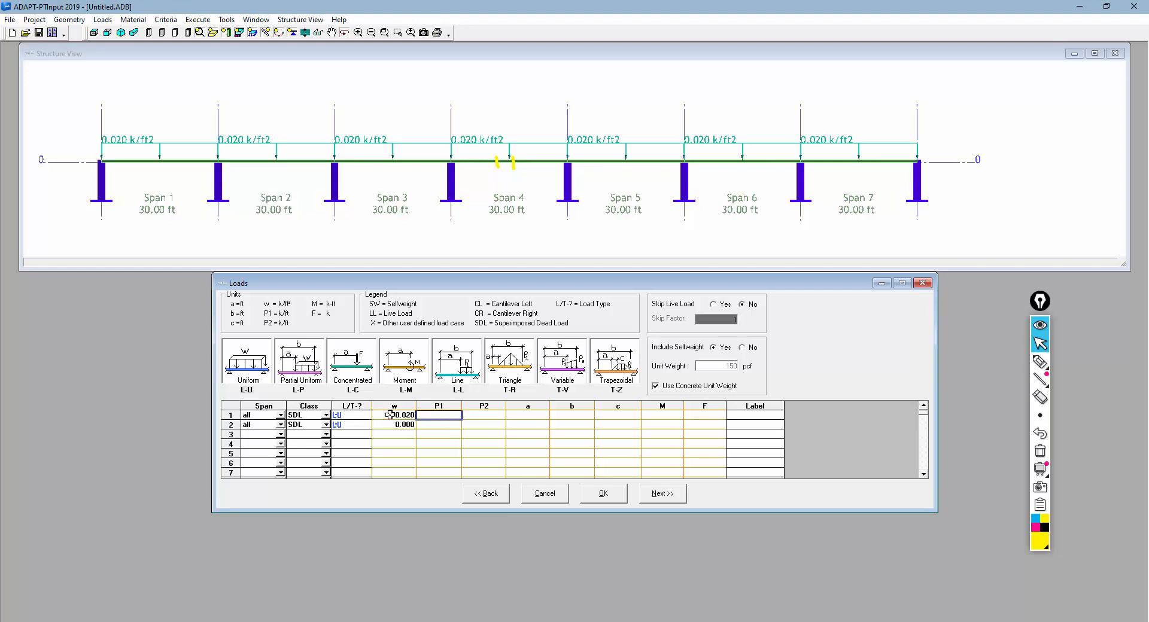
Set the second load entry to 0.050 k/ft² and change its class to live load (LL).
key(Down)
key(Left)
text(0)
key(Return)
key(Left)
key(Left)
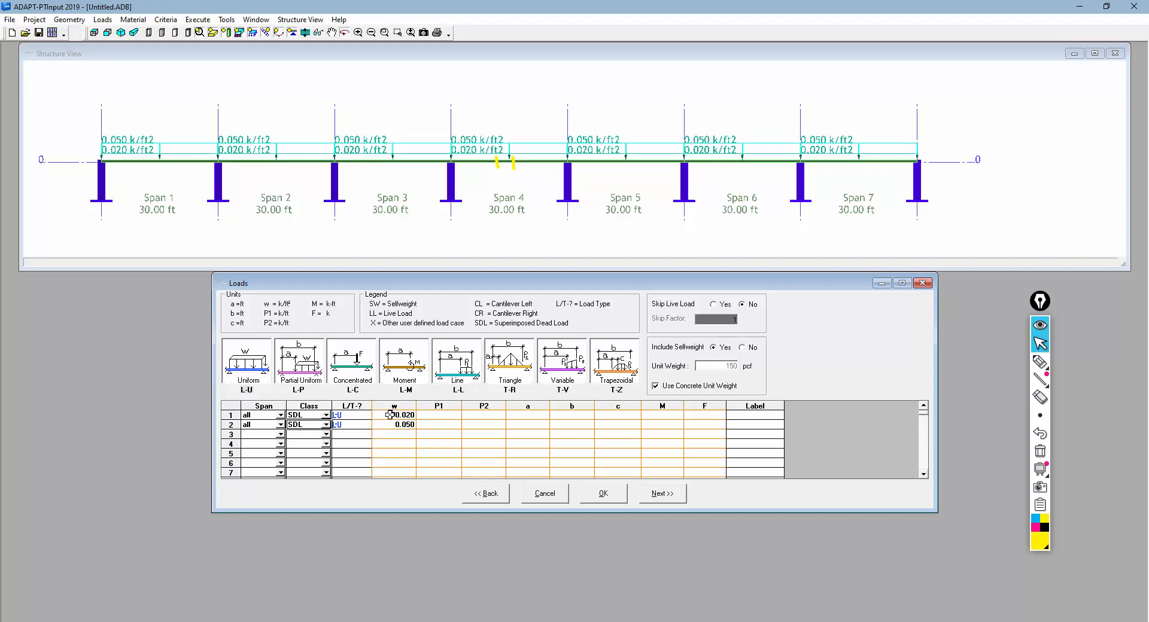
click(326, 425)
click(303, 444)
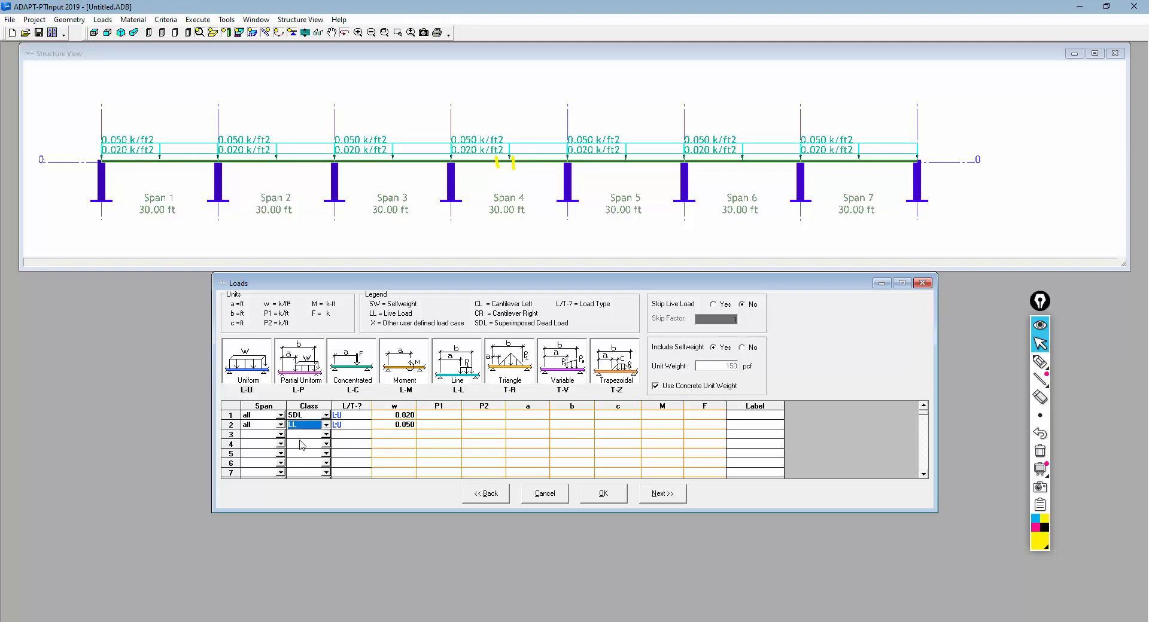
click(481, 443)
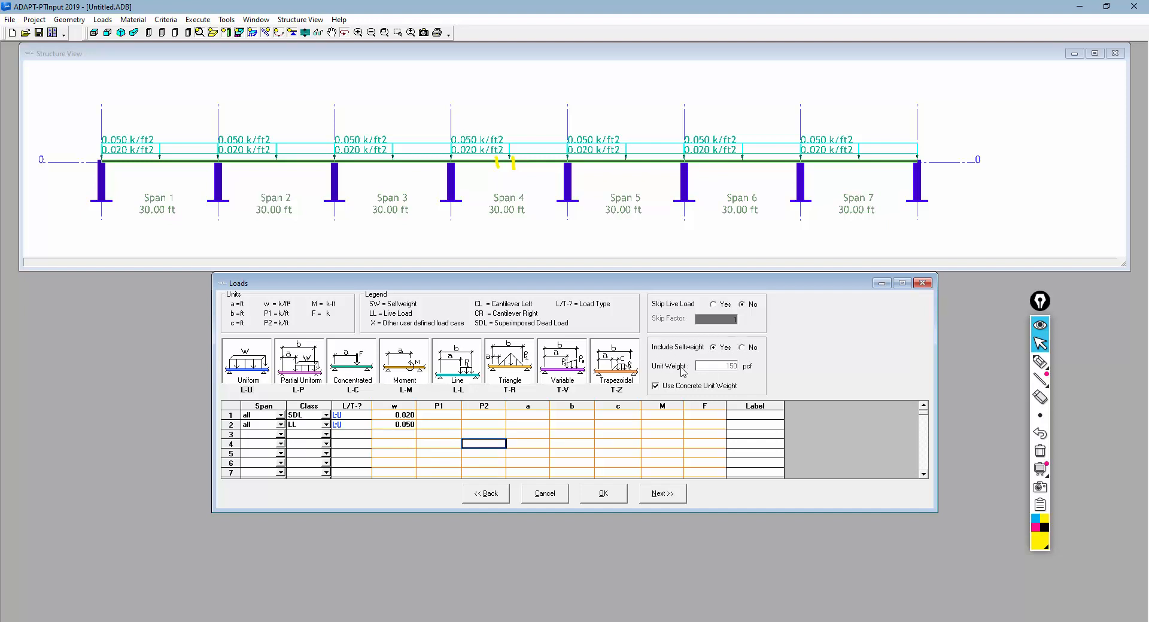
Accept the loads and the preset material, reinforcement and allowable stress settings, and proceed to Recommended Post-Tensioning Values.
click(666, 495)
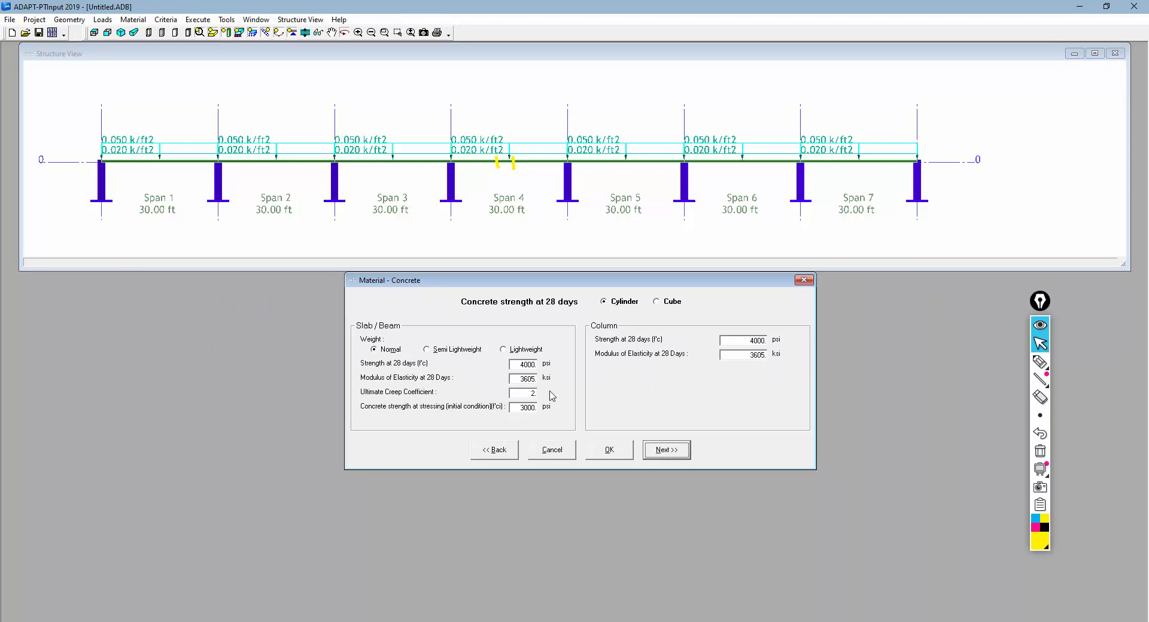
click(668, 455)
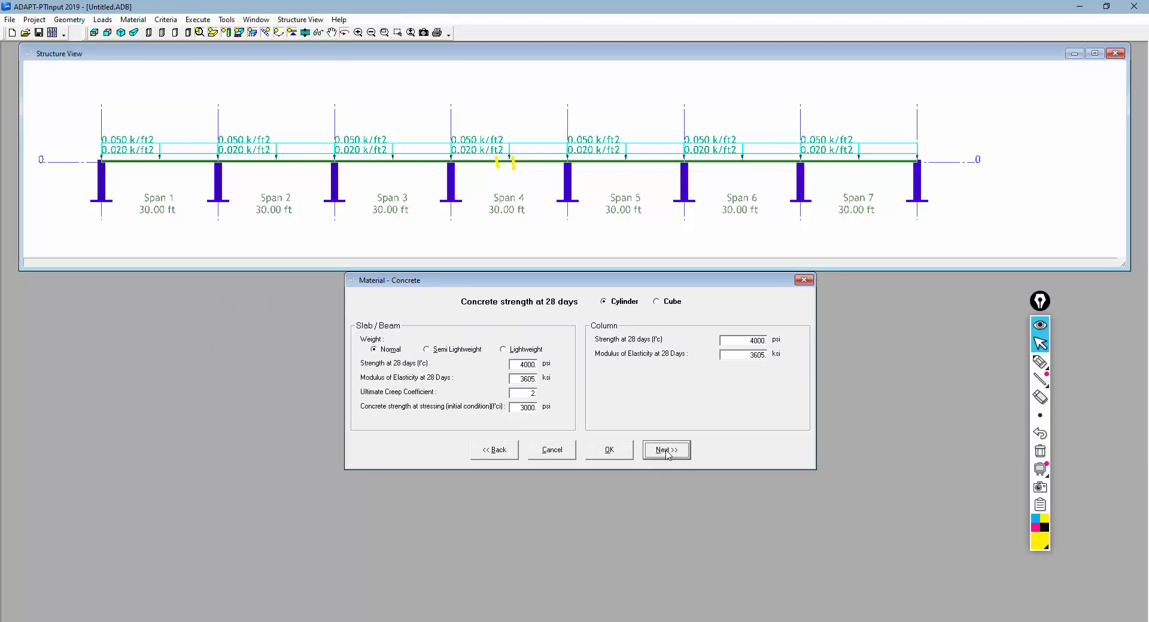
click(675, 534)
click(672, 422)
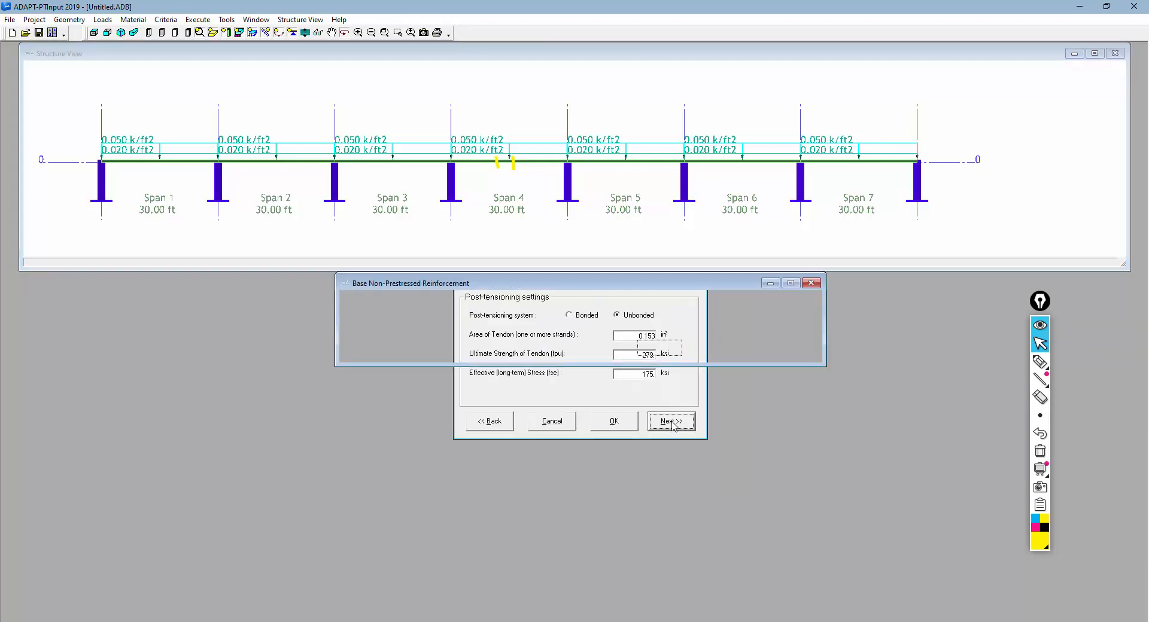
click(662, 353)
click(667, 517)
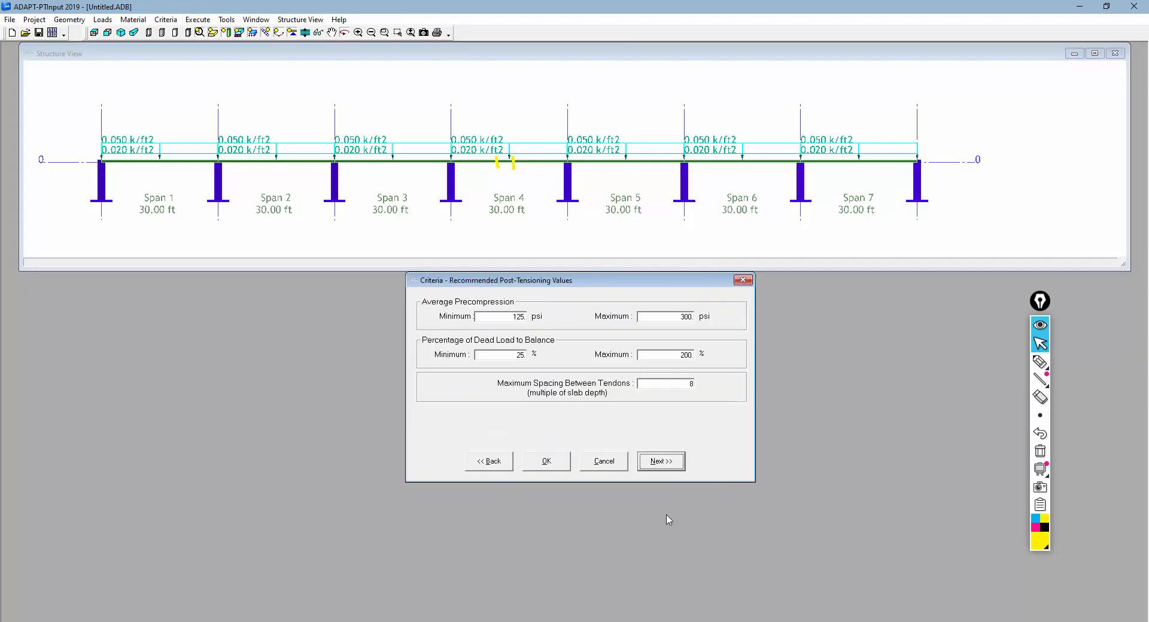
Recheck the allowable stresses, and continue to Tendon Profile with the preset post-tensioning values and the Force selection method.
click(496, 462)
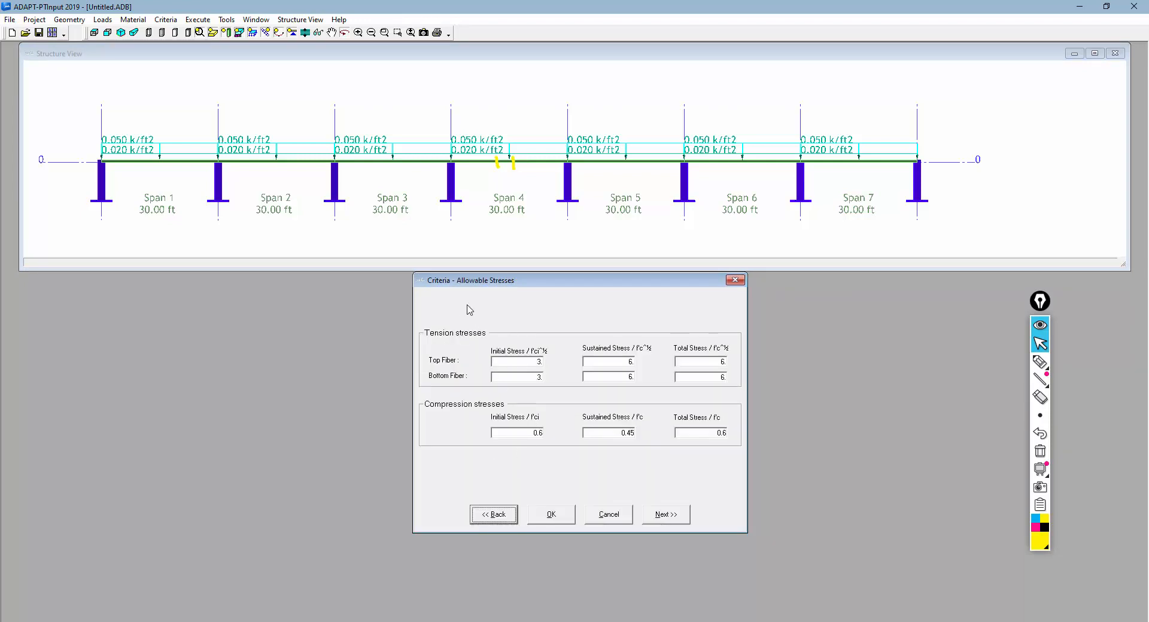
click(674, 522)
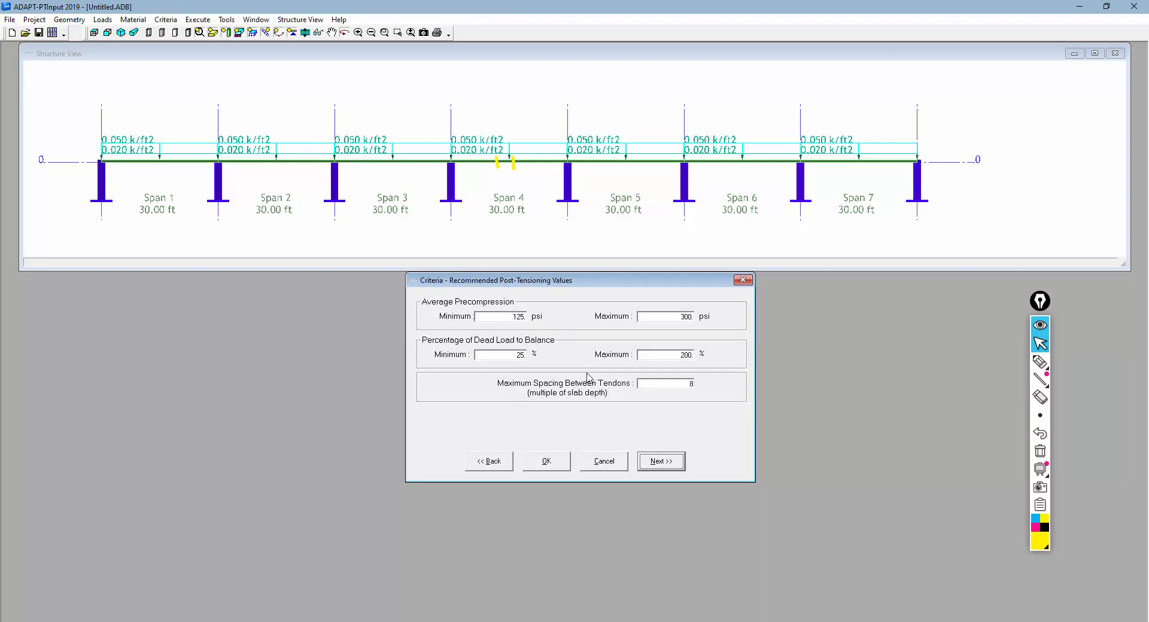
click(657, 462)
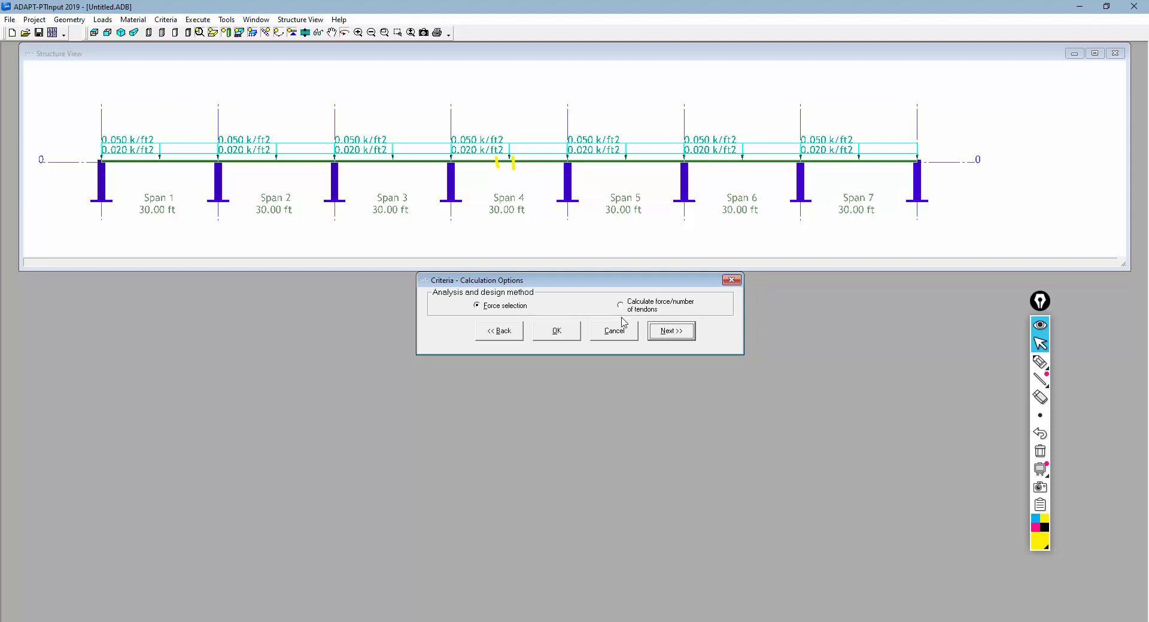
click(681, 336)
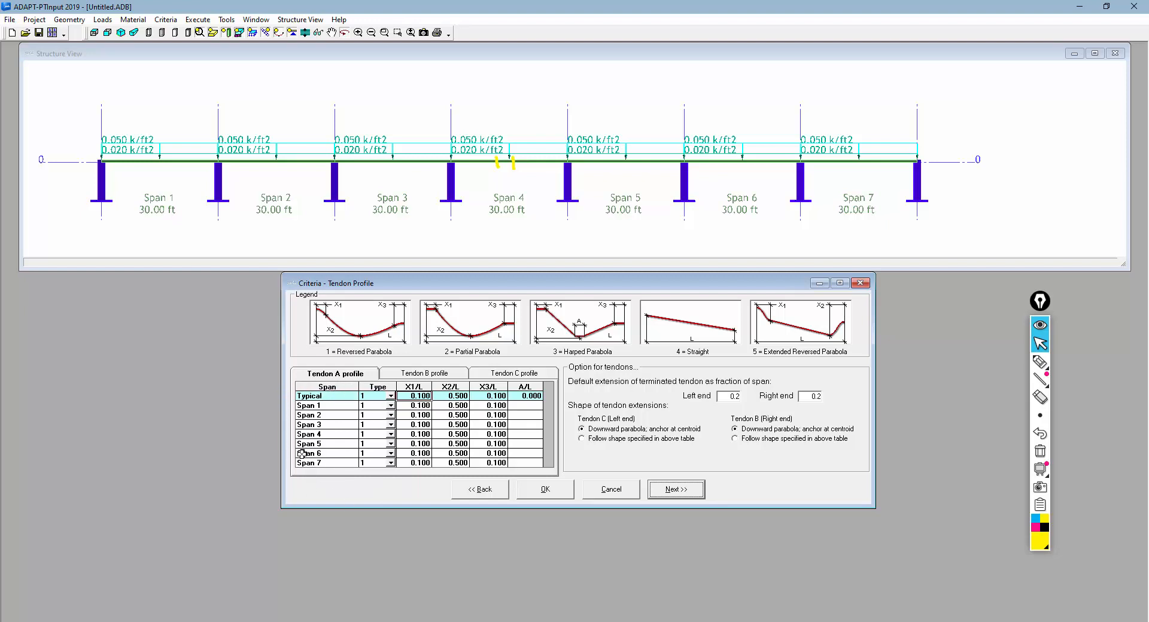
Show the Tendon B profile and sketch the tendon path and a 25% note on the structure view across Spans 4 to 7.
click(404, 375)
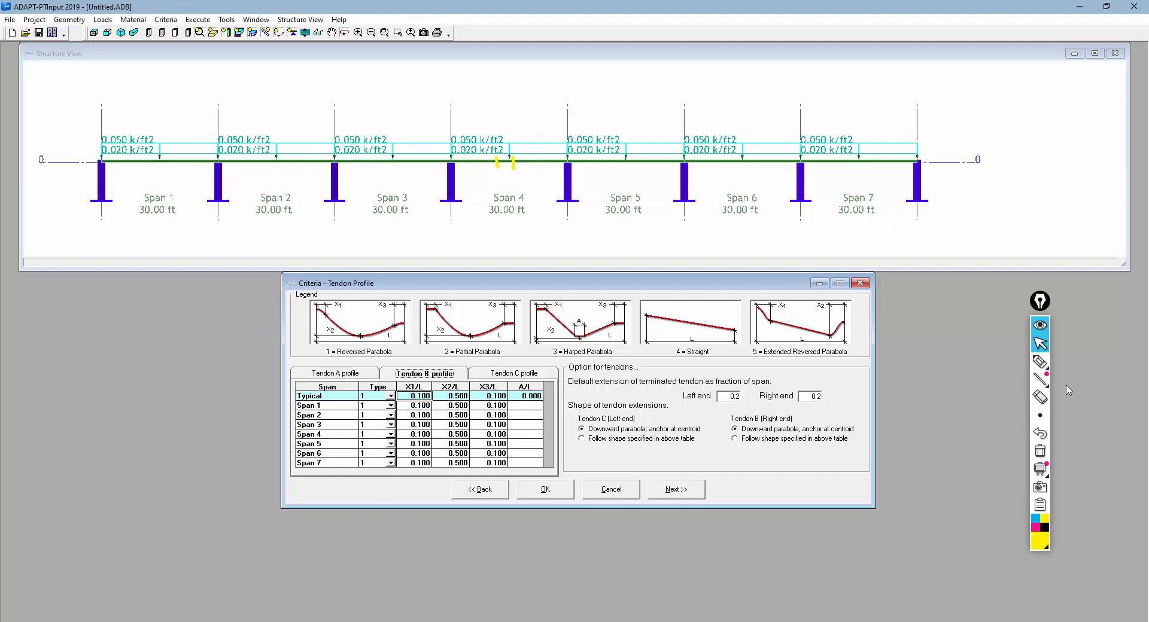
click(1040, 361)
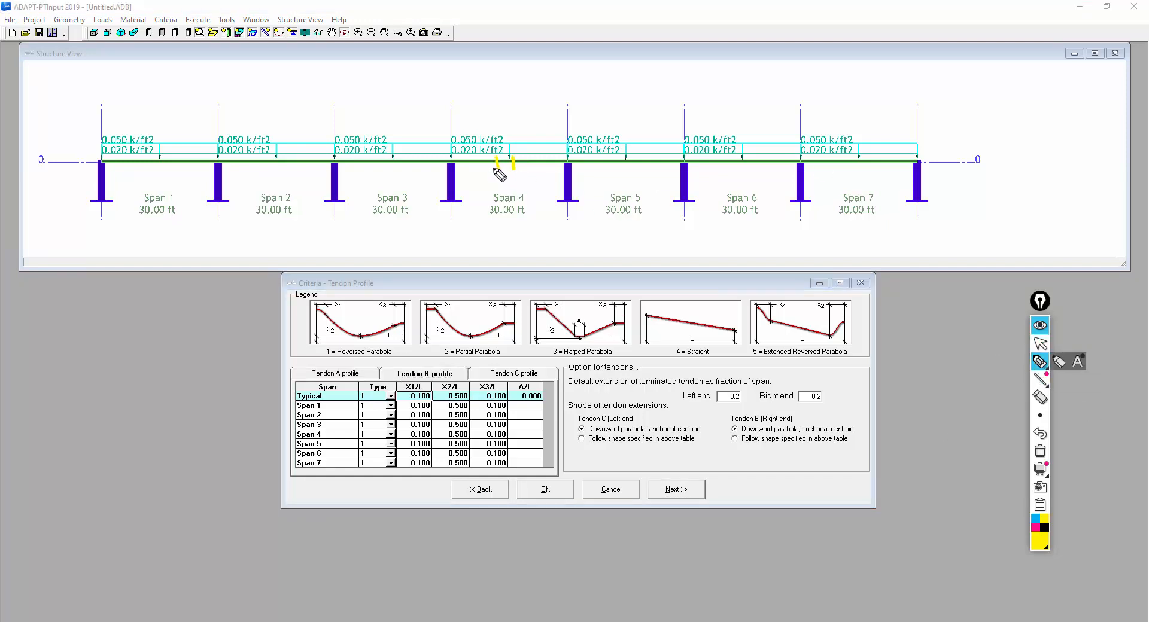
drag(495, 170, 495, 193)
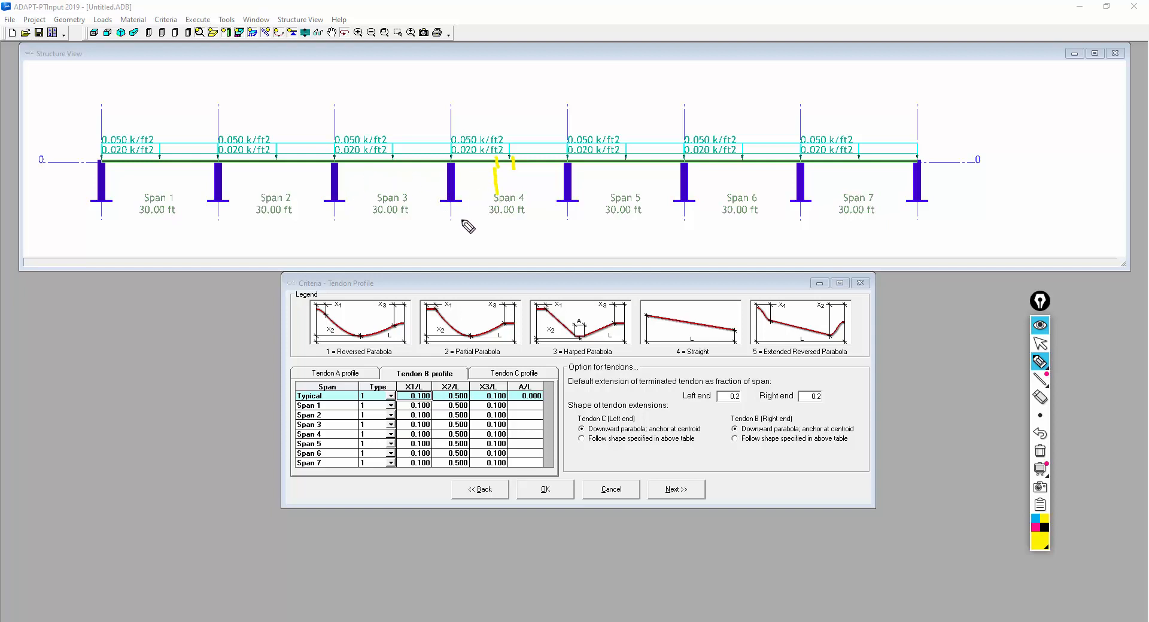
mouse_move(463, 220)
mouse_down()
mouse_move(495, 213)
mouse_move(491, 223)
mouse_up()
mouse_move(453, 162)
mouse_down()
mouse_move(497, 162)
mouse_move(496, 172)
mouse_up()
mouse_move(925, 166)
mouse_down()
mouse_move(515, 161)
mouse_move(527, 181)
mouse_move(558, 188)
mouse_up()
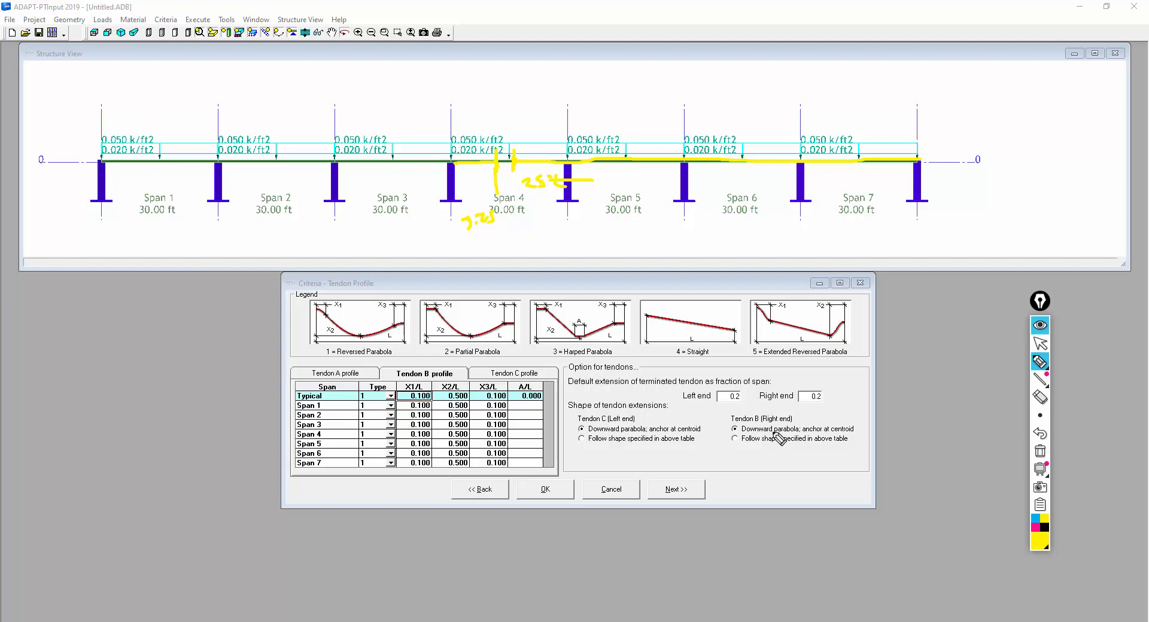
Stop annotating and display the Tendon C profile settings.
click(1040, 344)
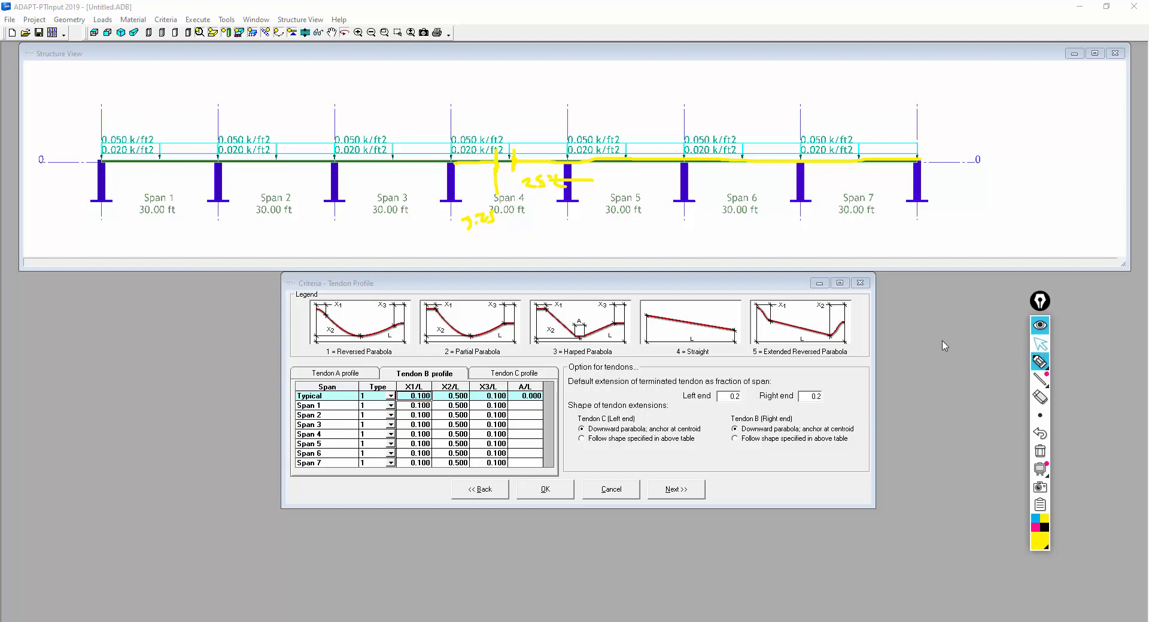
click(538, 374)
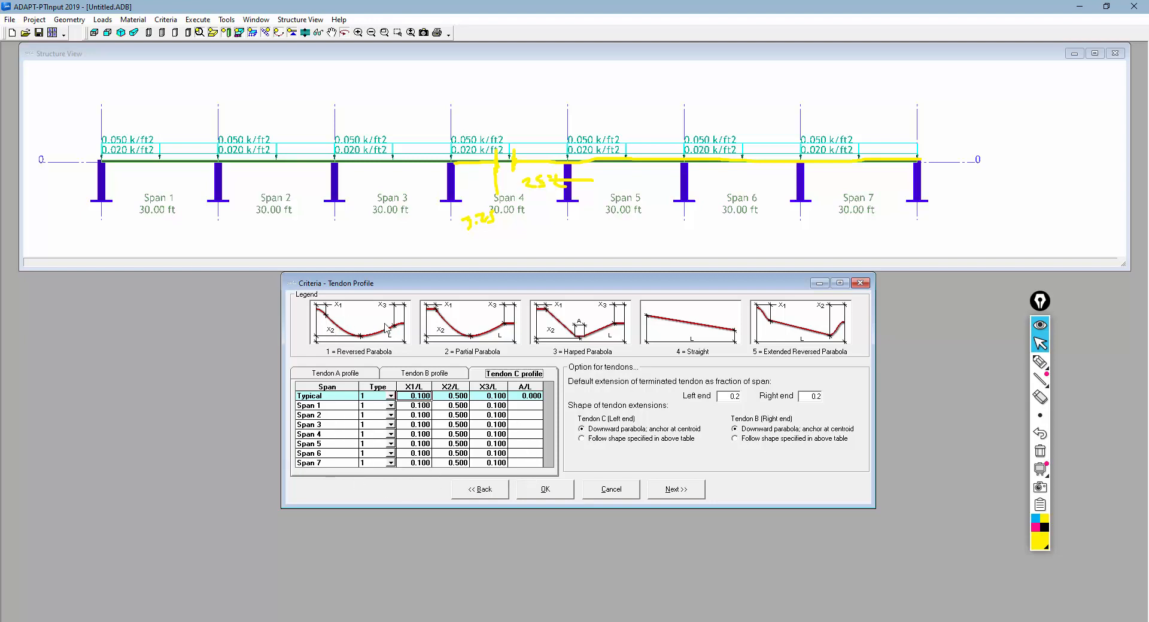
Show the Tendon B profile and sketch an enlarged slab section with its column and end break line over the structure view.
click(413, 374)
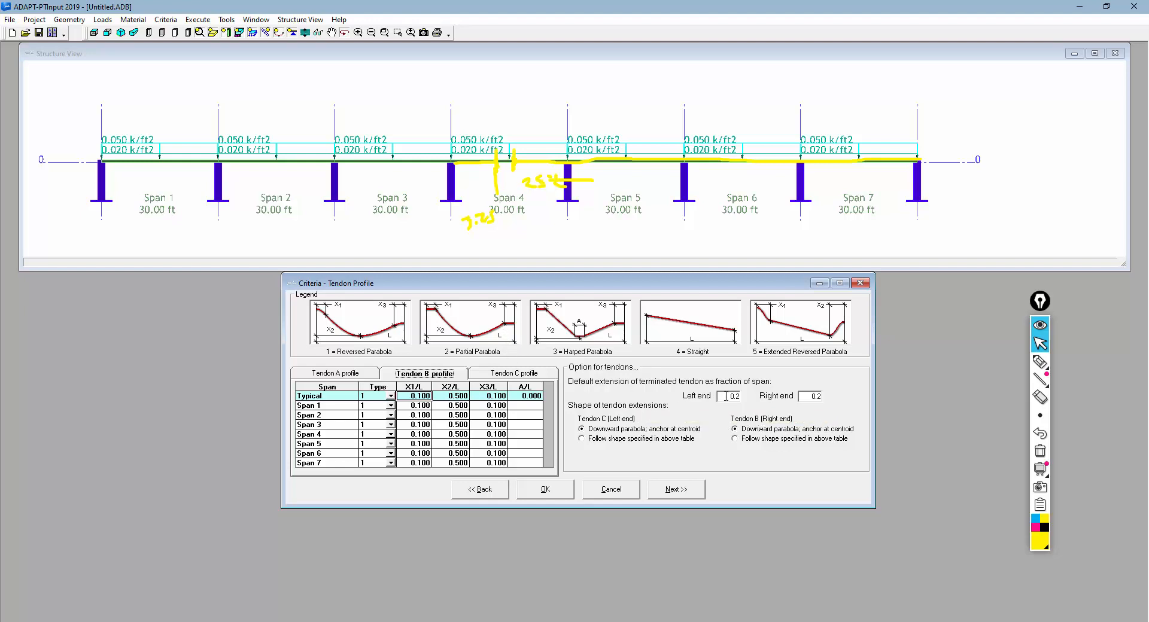
drag(726, 396, 758, 396)
click(1040, 361)
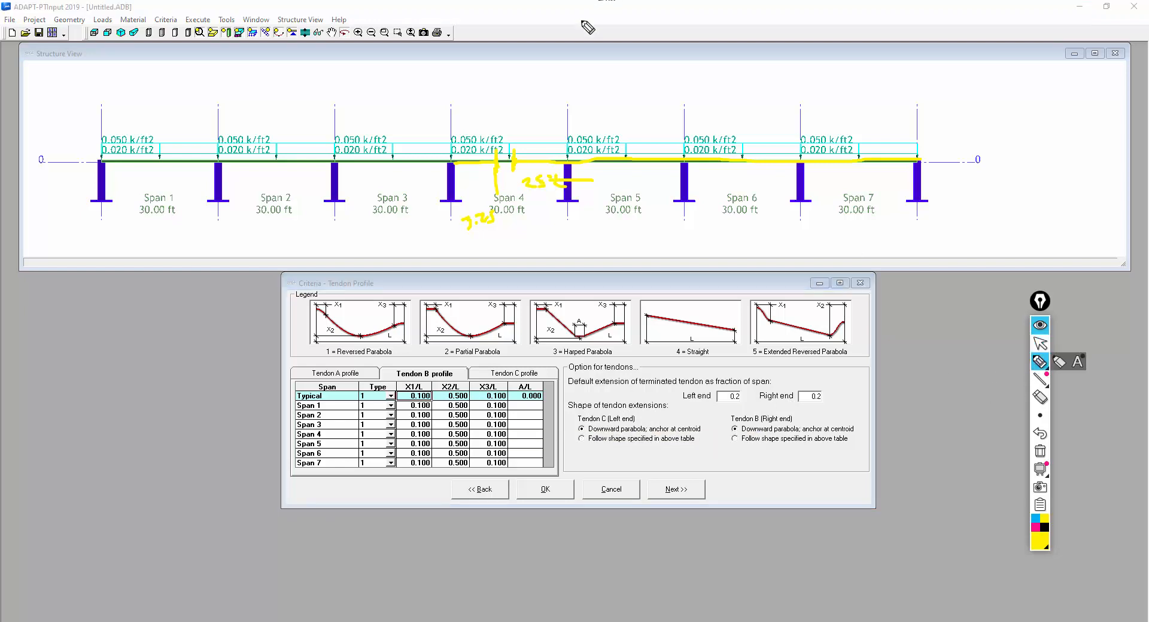
drag(246, 42, 628, 40)
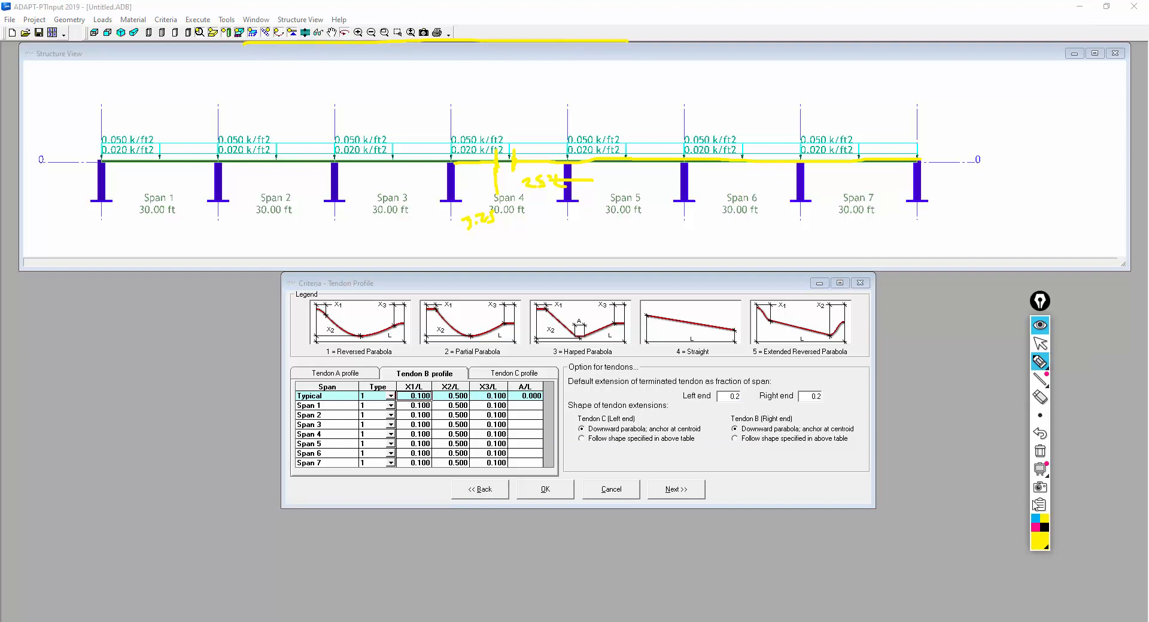
click(1044, 528)
drag(249, 42, 679, 36)
mouse_move(235, 118)
mouse_down()
mouse_move(386, 118)
mouse_move(423, 269)
mouse_up()
mouse_move(499, 237)
mouse_down()
mouse_move(478, 101)
mouse_move(549, 115)
mouse_move(899, 117)
mouse_up()
drag(679, 36, 1009, 42)
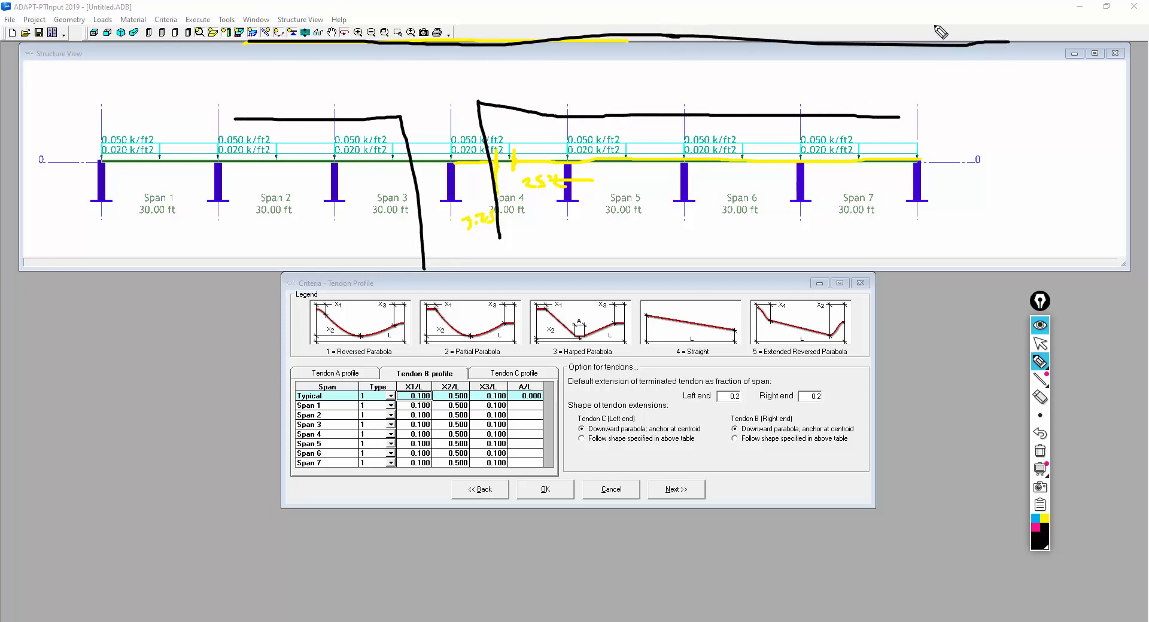
drag(935, 26, 922, 141)
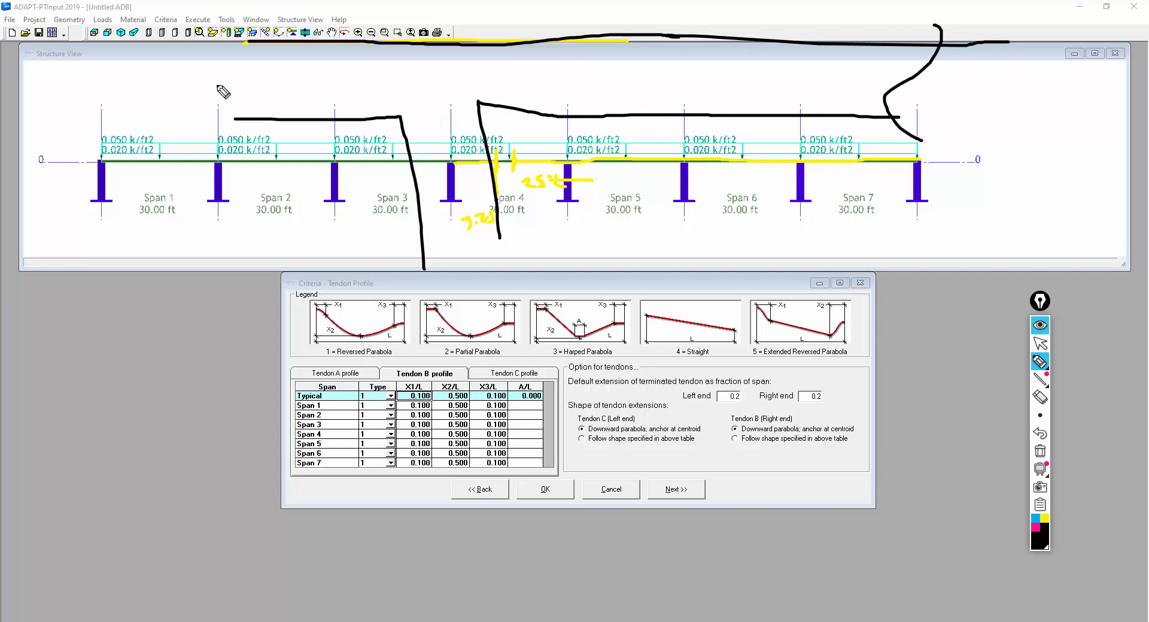
Sketch the tendon path through the slab section, with dashed joint lines and tendon ends on either side of the strip.
mouse_move(215, 85)
mouse_down()
mouse_move(346, 88)
mouse_move(438, 60)
mouse_move(532, 60)
mouse_move(684, 85)
mouse_move(686, 103)
mouse_move(704, 84)
mouse_move(685, 87)
mouse_move(685, 114)
mouse_up()
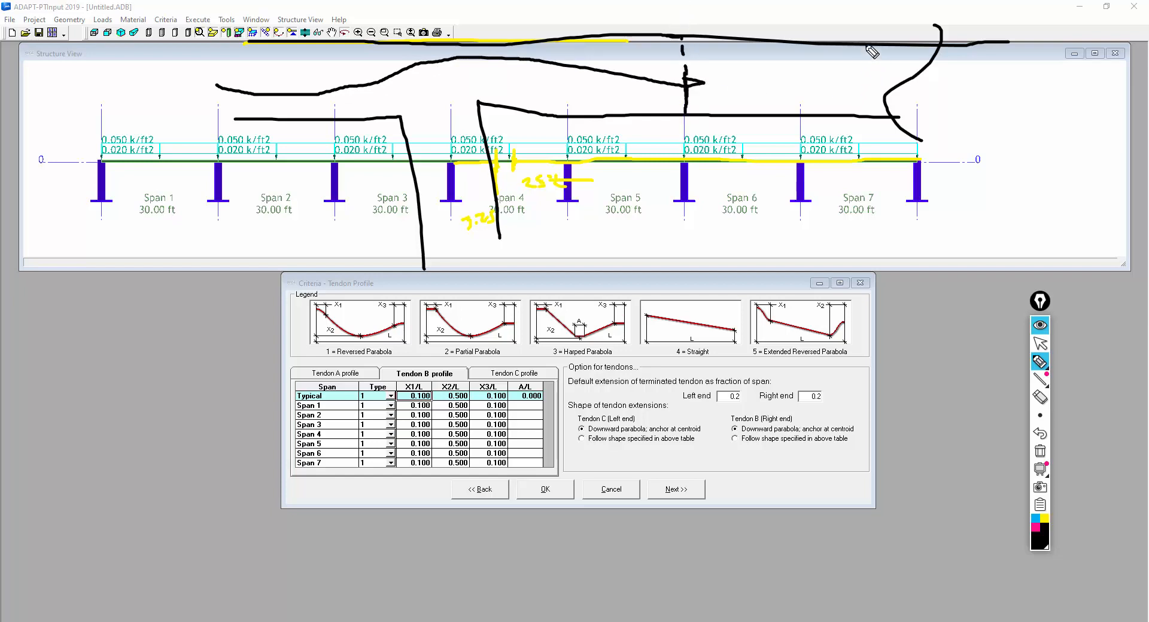
drag(865, 43, 865, 46)
drag(864, 55, 866, 79)
drag(869, 91, 866, 123)
drag(912, 79, 874, 88)
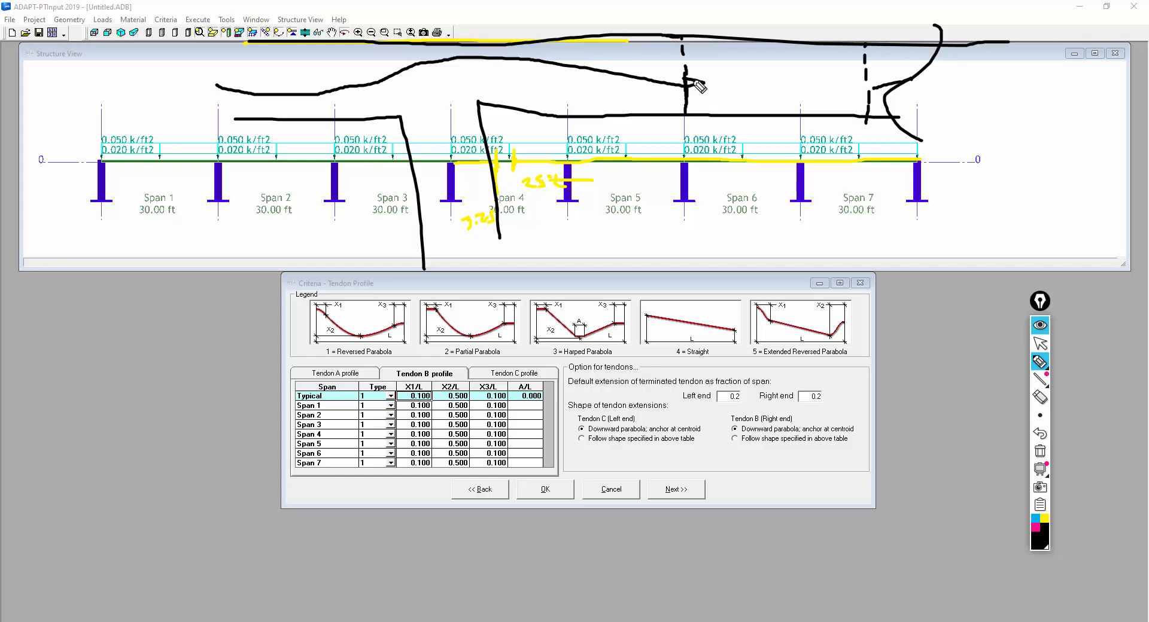
Draw a mid-depth anchor line and a vertical dimension at the slab joint, labelling each half of the depth .5h.
drag(685, 79, 732, 79)
drag(713, 34, 713, 124)
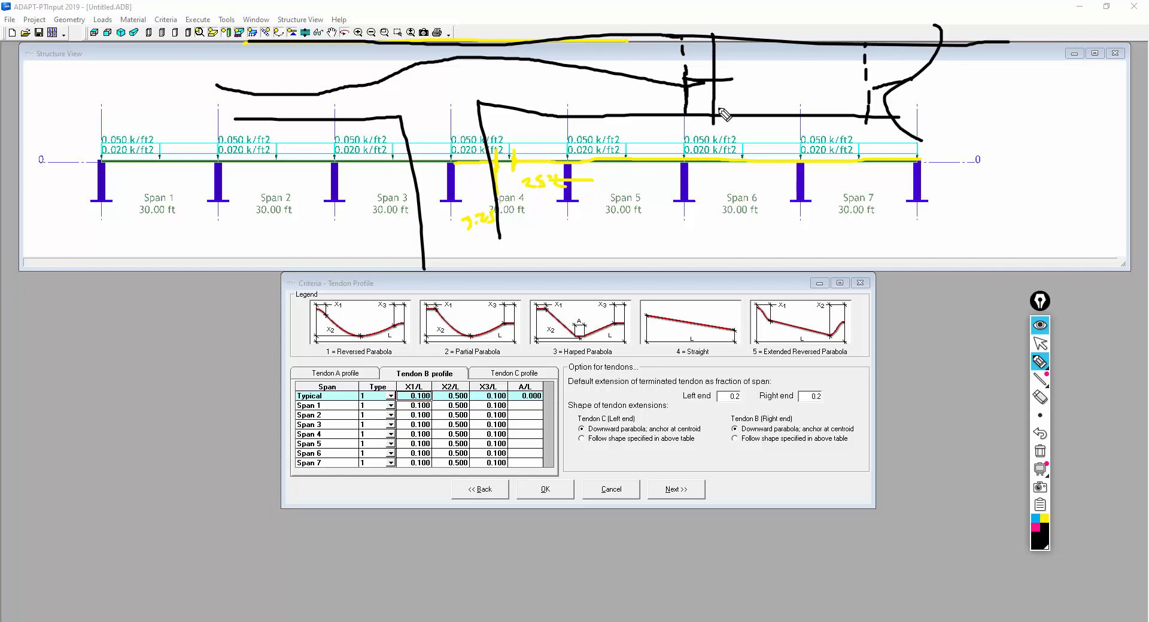
drag(720, 34, 717, 48)
drag(716, 75, 719, 113)
click(725, 62)
mouse_move(737, 50)
mouse_down()
mouse_move(748, 58)
mouse_move(736, 98)
mouse_move(755, 99)
mouse_up()
click(730, 96)
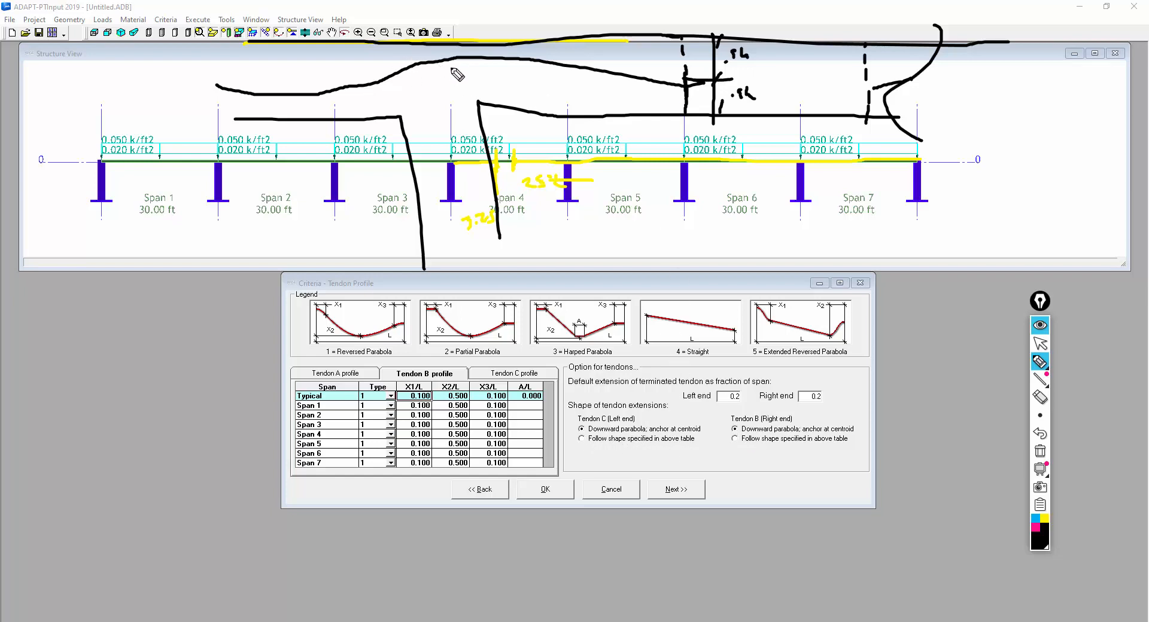
Sketch dashed alternative tendon paths from the column to the joint, and clear all annotations.
drag(463, 56, 528, 55)
drag(530, 55, 687, 71)
click(569, 58)
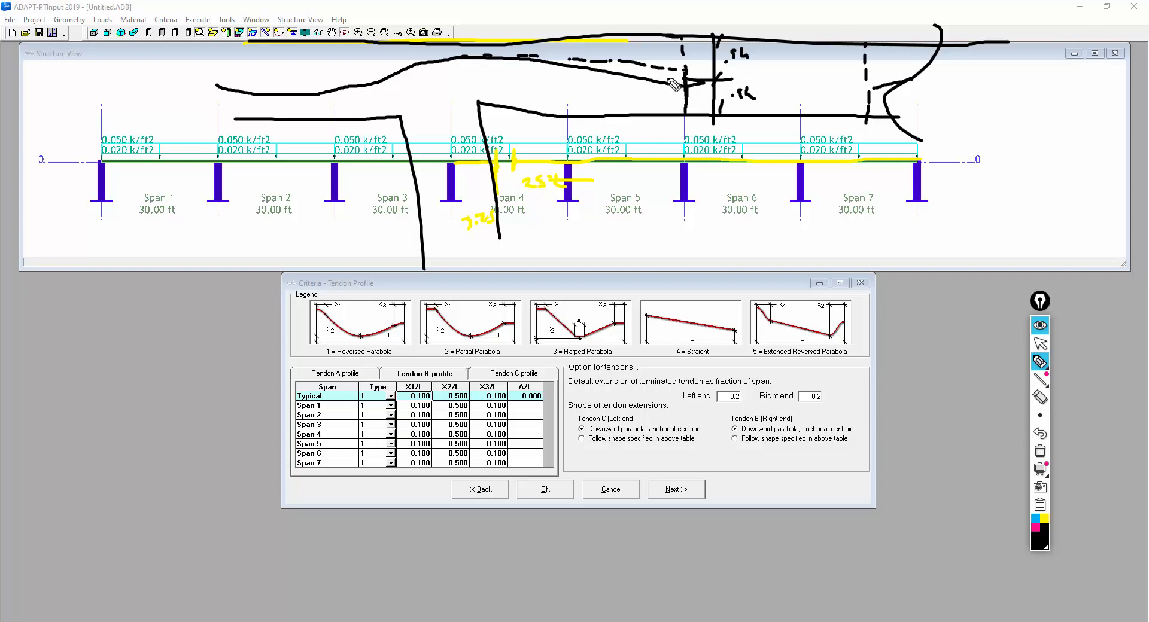
key(alt+Tab)
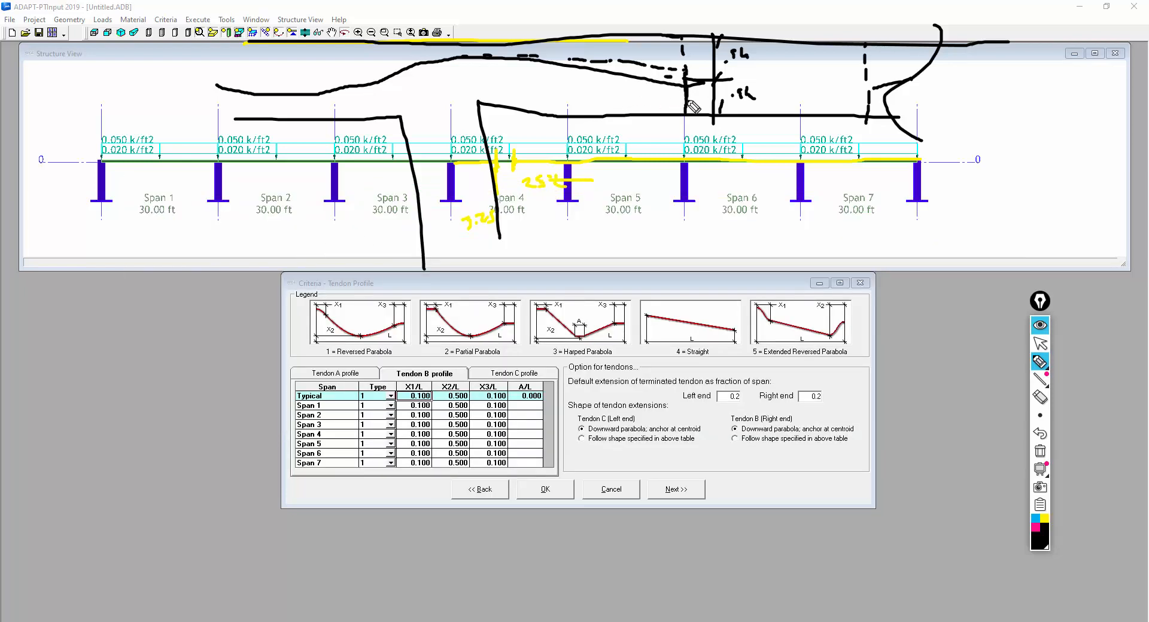
mouse_move(692, 106)
mouse_down()
mouse_move(688, 67)
mouse_move(687, 100)
mouse_up()
click(1030, 446)
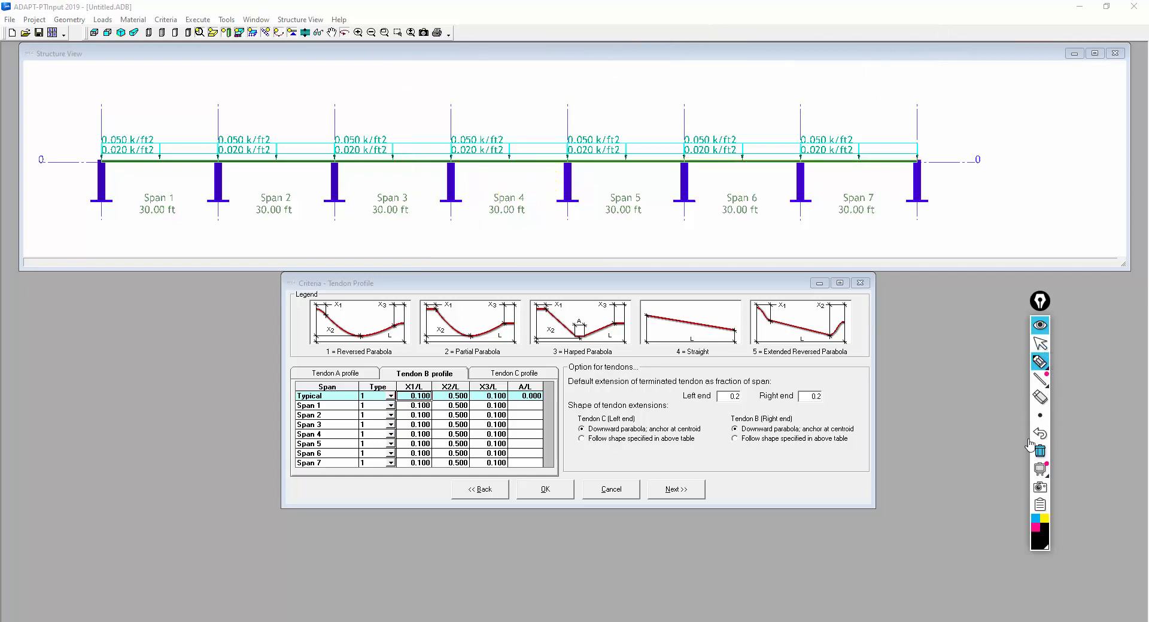
click(1039, 344)
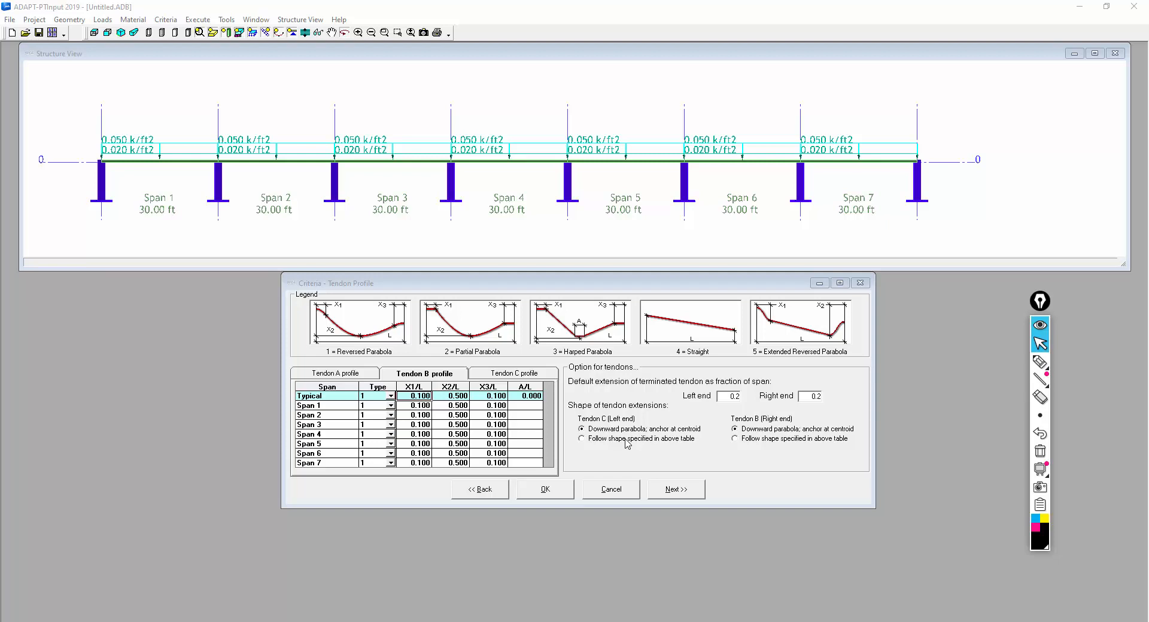
Accept the preset tendon profiles, minimum bar extensions and load combinations, keep reinforcement curtailment at None / Off, and finish the criteria input.
click(658, 489)
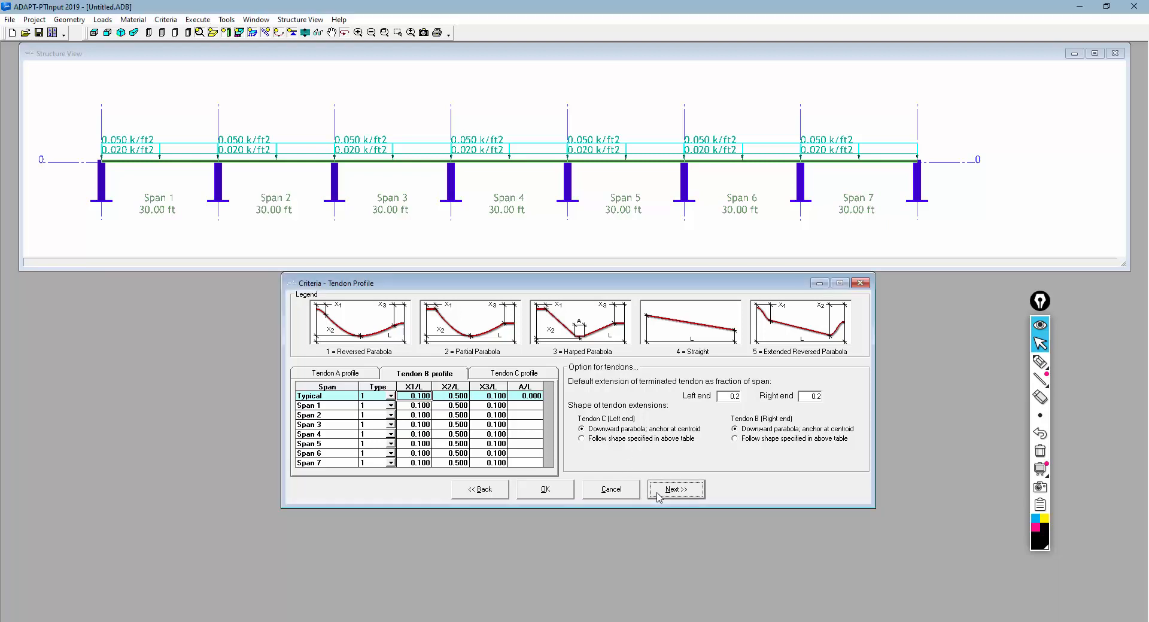
click(666, 455)
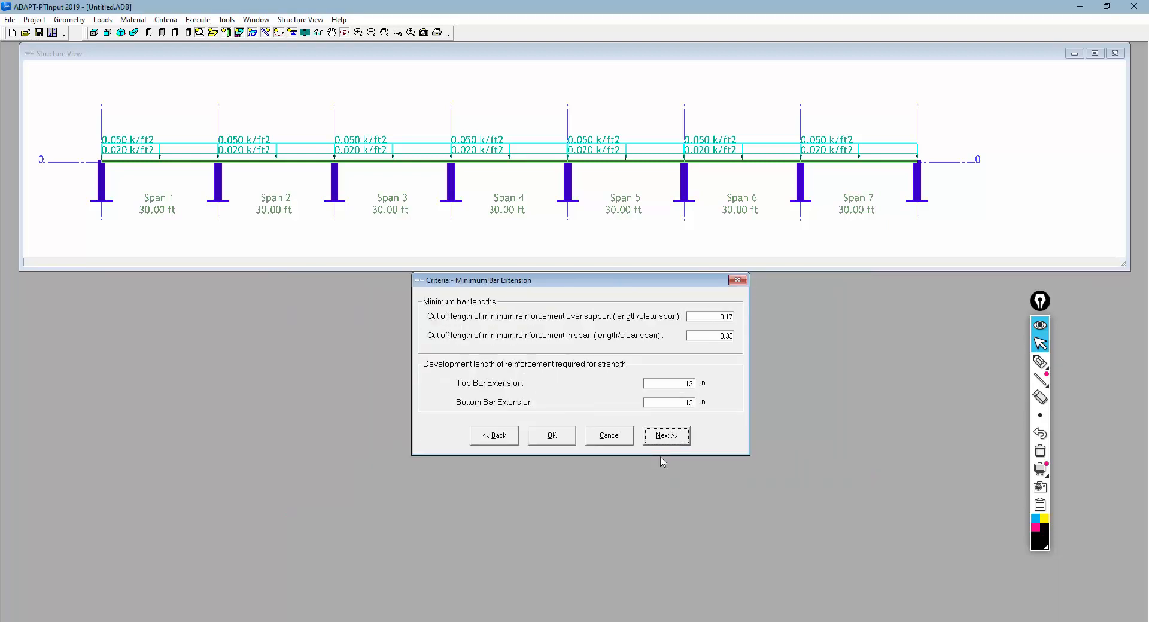
click(666, 439)
click(397, 537)
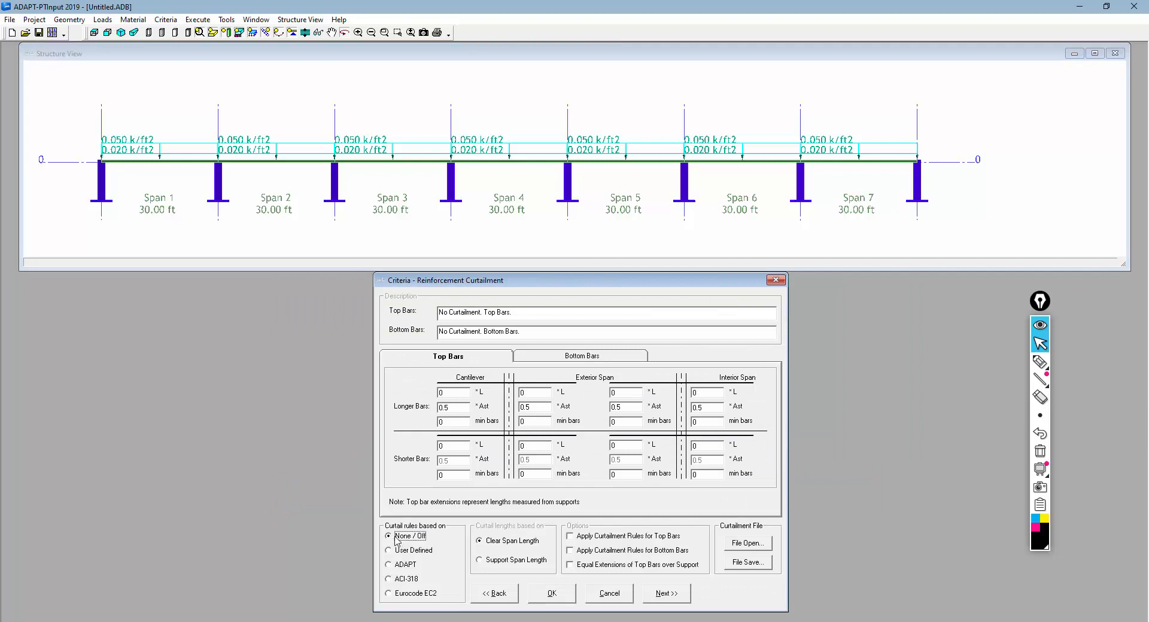
click(665, 594)
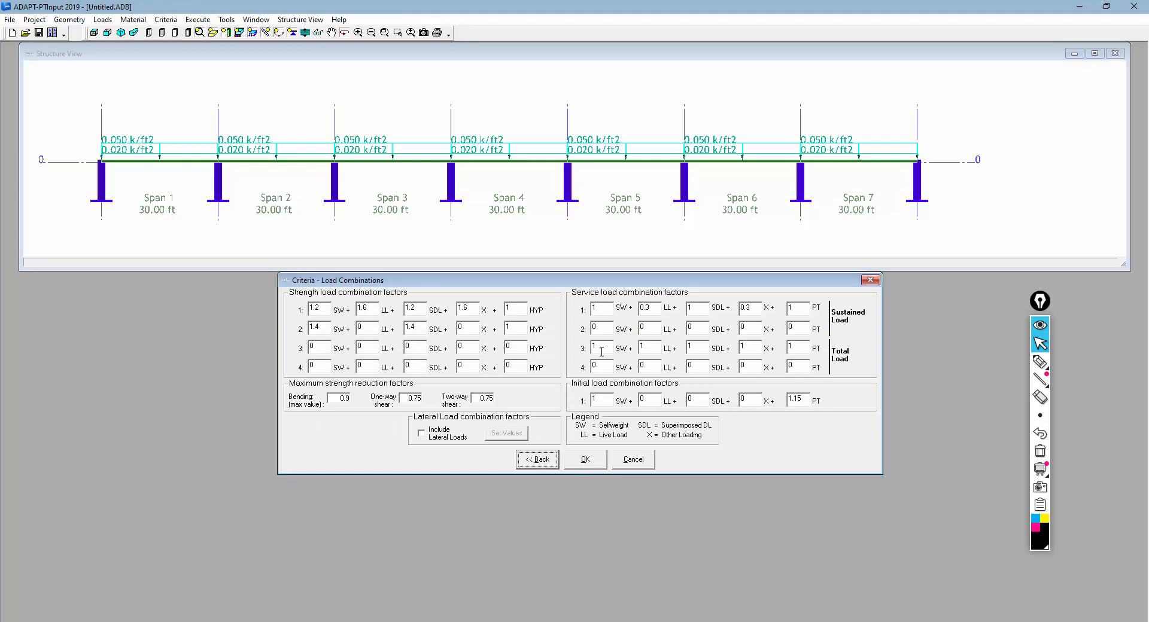
click(583, 459)
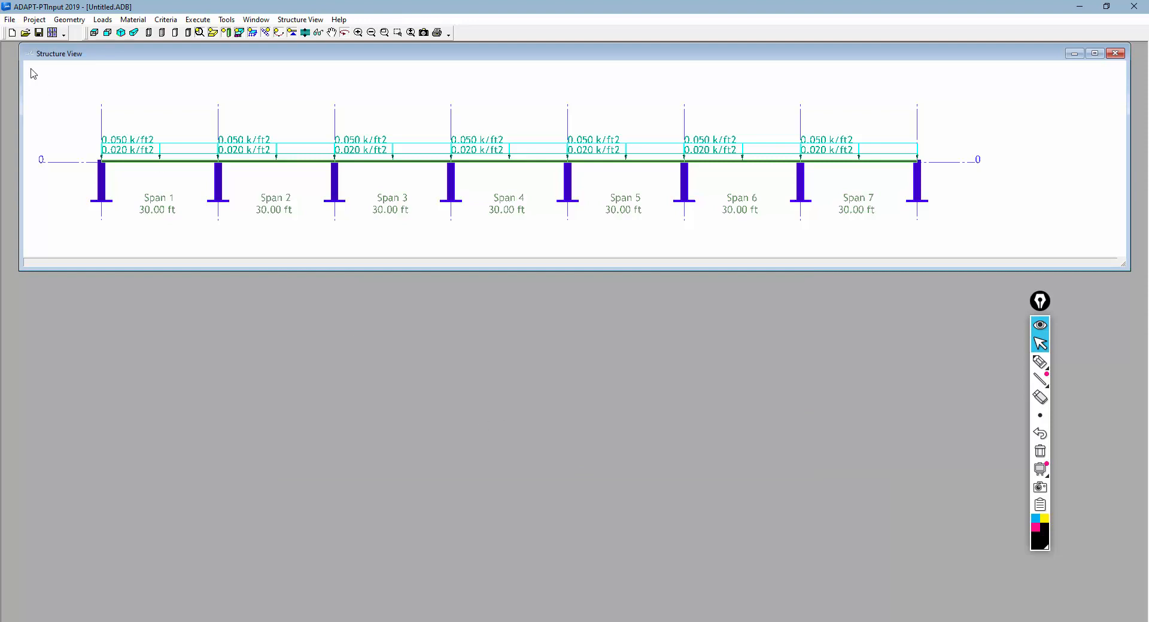
Save the model as PT_PourStrips.ADB and run the analysis in ADAPT-PT through to PT Recycling.
click(11, 21)
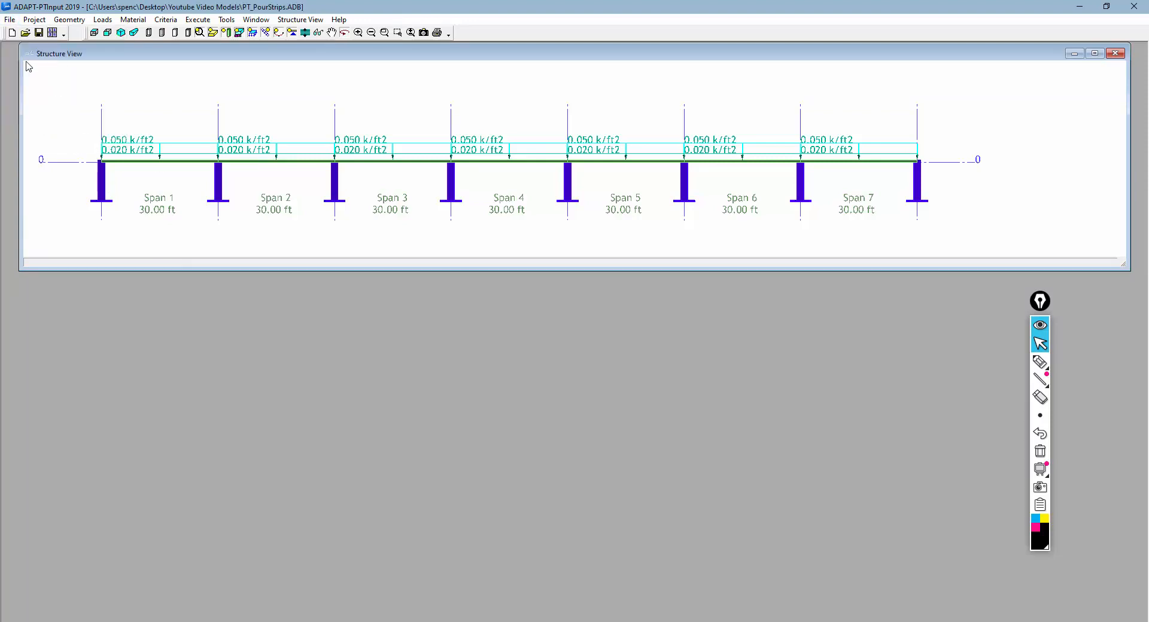
click(54, 36)
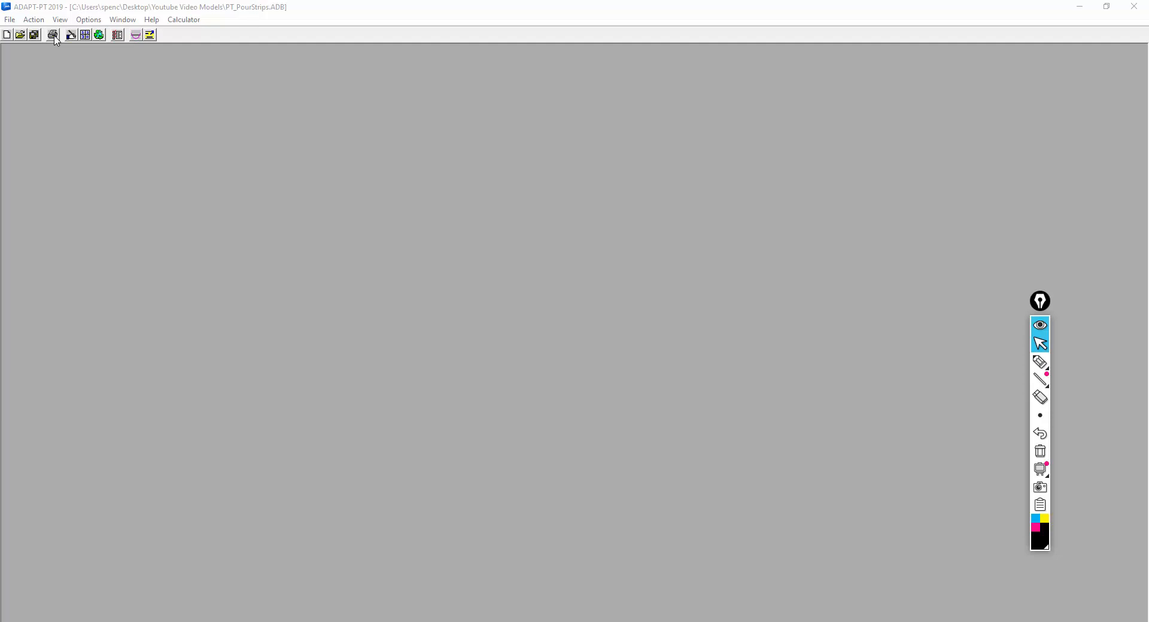
click(53, 34)
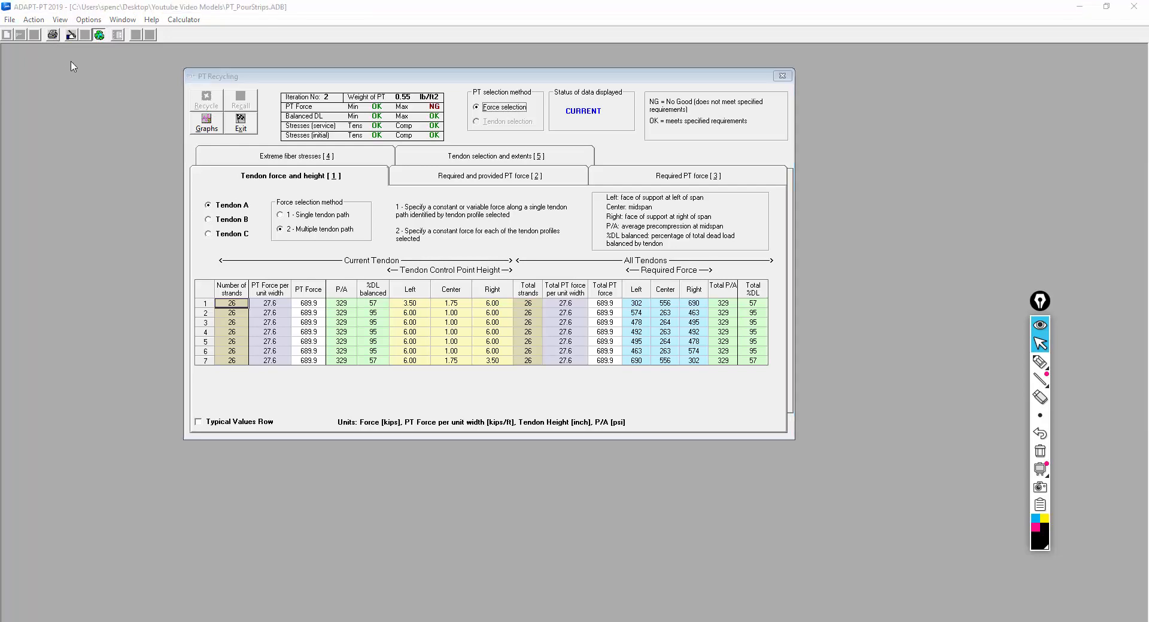
Display the recycle graphs fully on screen and move the annotation palette clear of the diagrams.
click(207, 120)
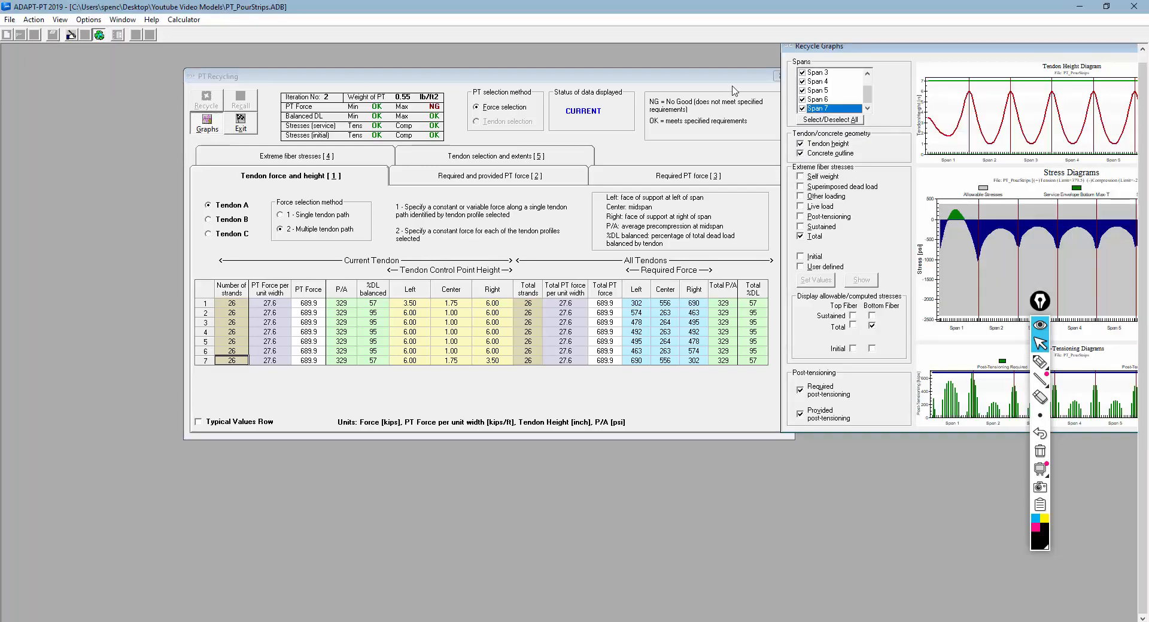
double_click(882, 48)
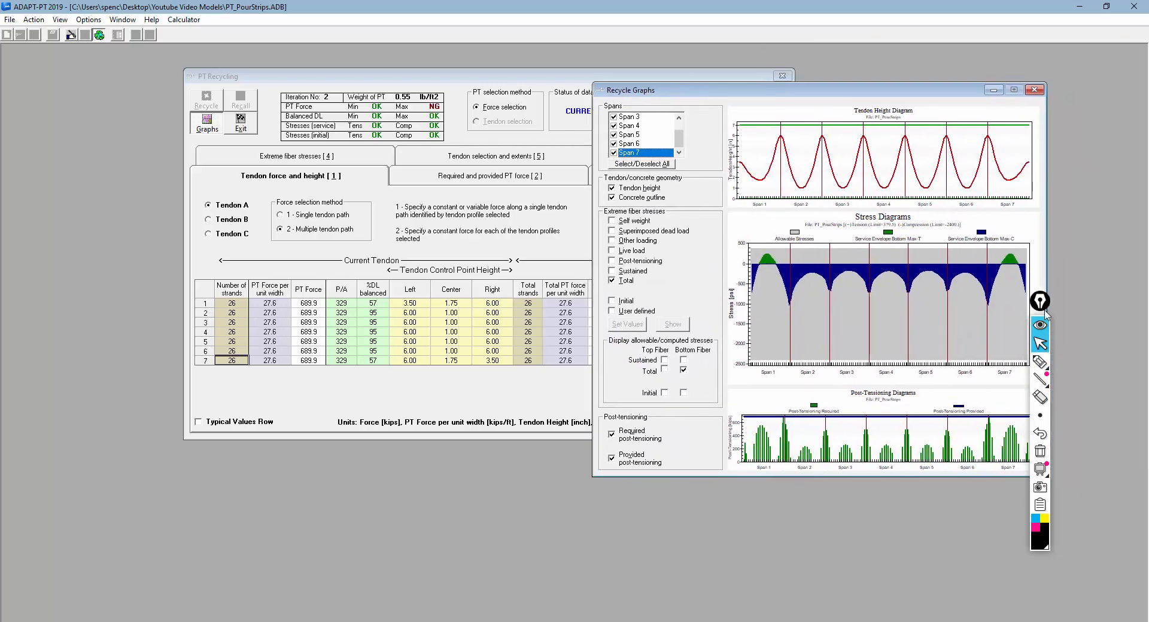
drag(1046, 314, 1097, 362)
Mark both tendon ends and the Span 4 strip on the Tendon Height Diagram, and underline the spans' PT forces.
click(1091, 410)
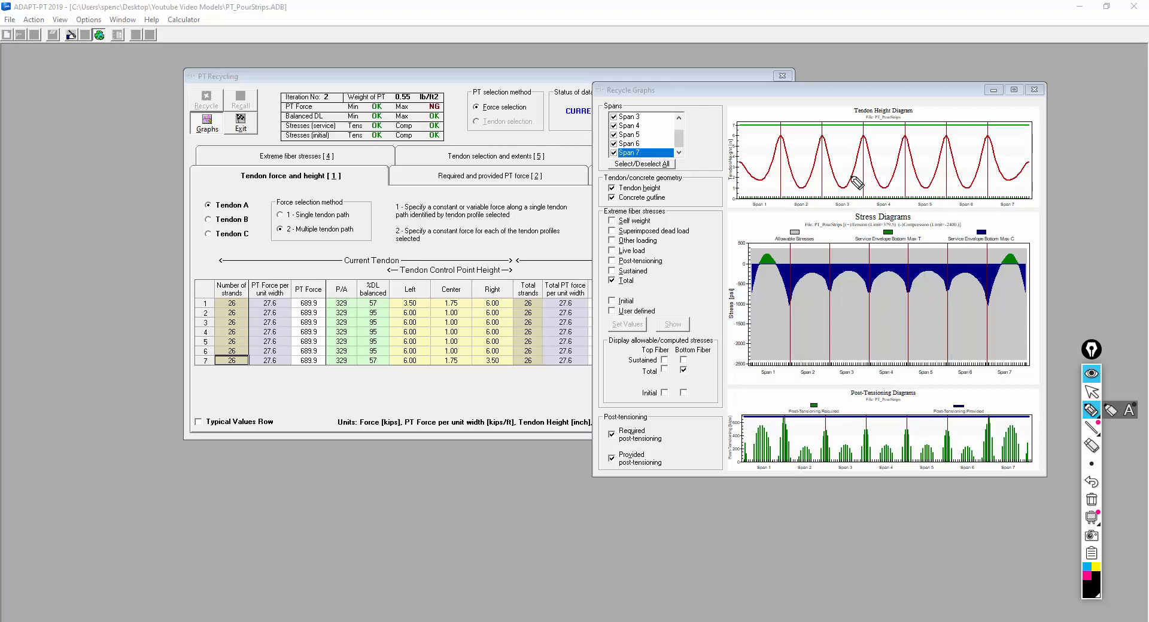
drag(737, 160, 738, 172)
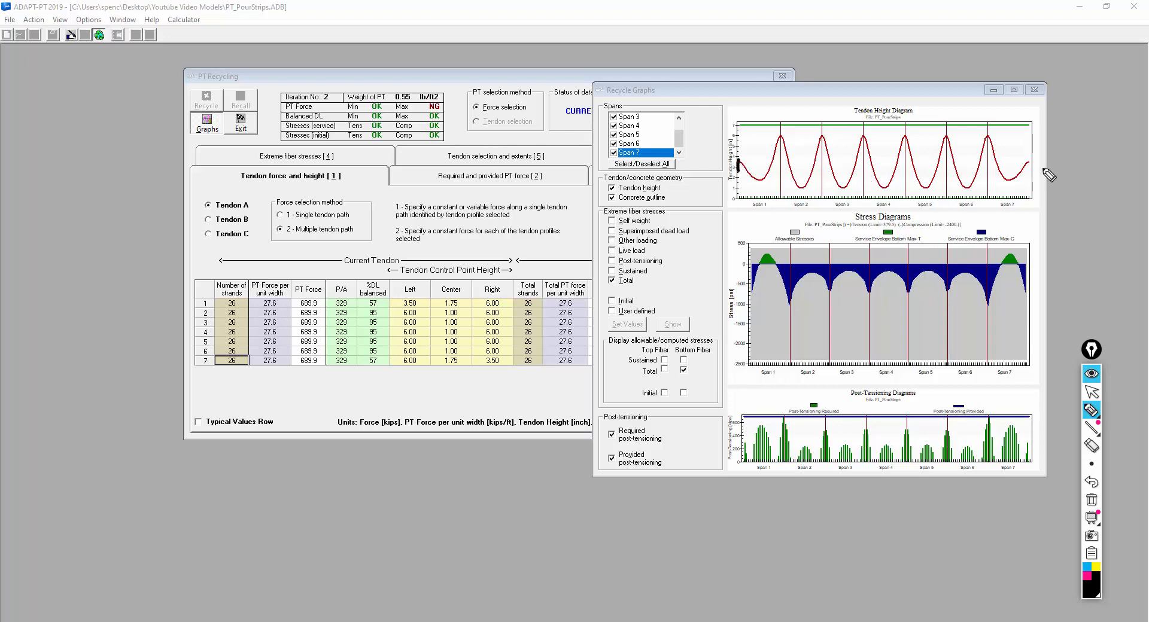
drag(1034, 160, 1036, 174)
mouse_move(301, 309)
mouse_down()
mouse_move(325, 308)
mouse_move(314, 355)
mouse_up()
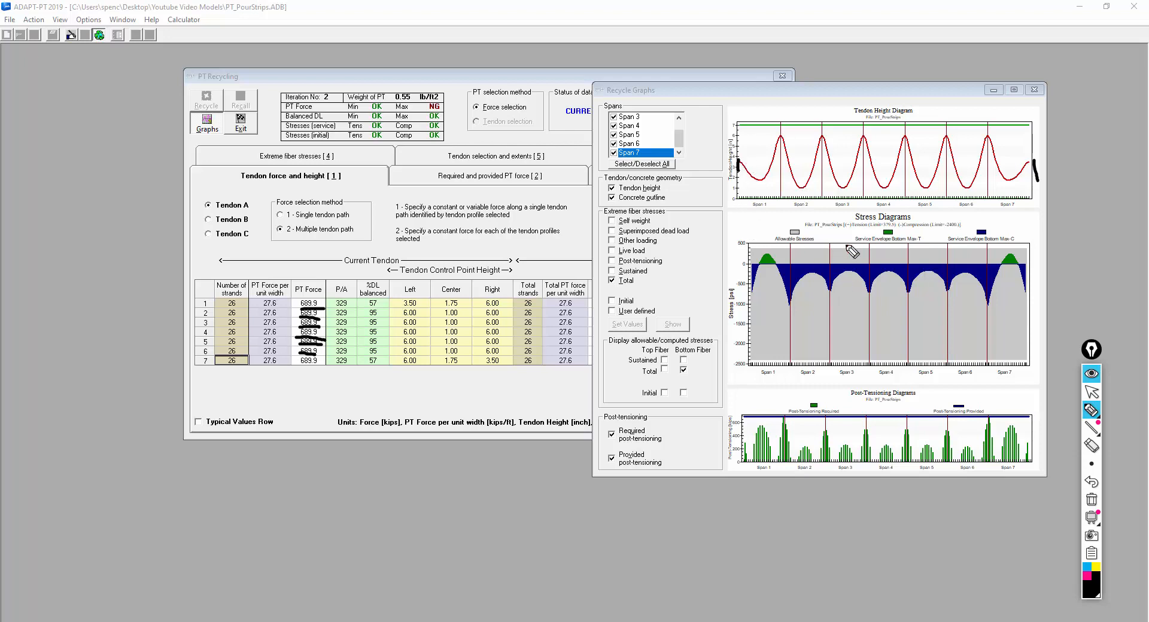
mouse_move(876, 168)
mouse_down()
mouse_move(874, 186)
mouse_move(898, 183)
mouse_move(875, 194)
mouse_up()
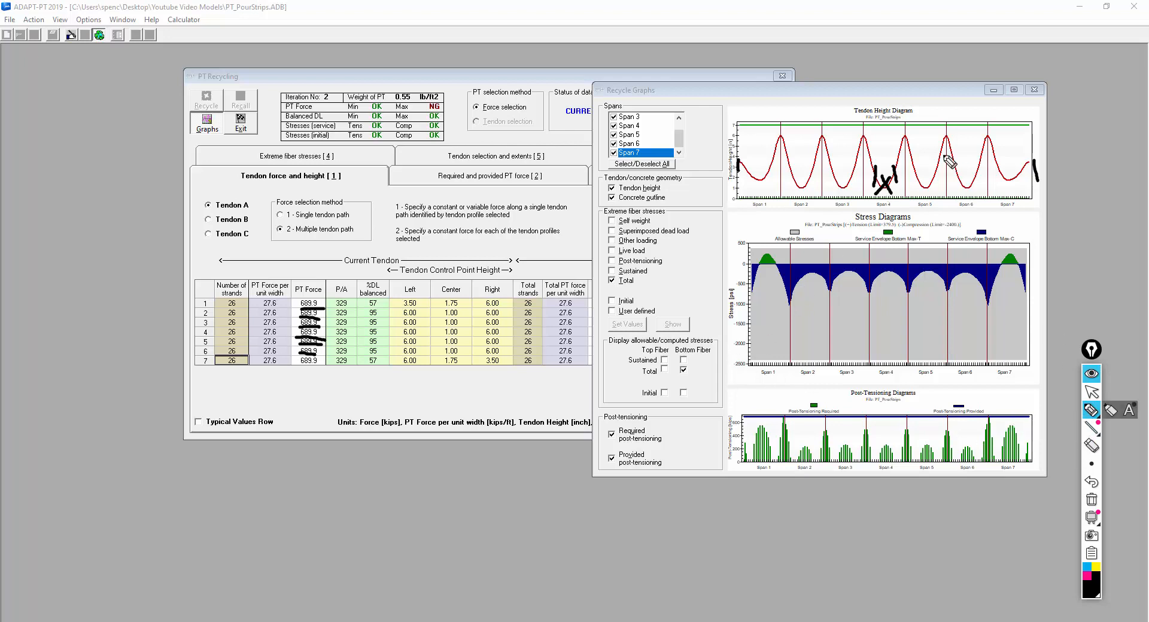
Move the Recycle Graphs window aside to uncover the required force columns, and clear the annotations.
click(1090, 391)
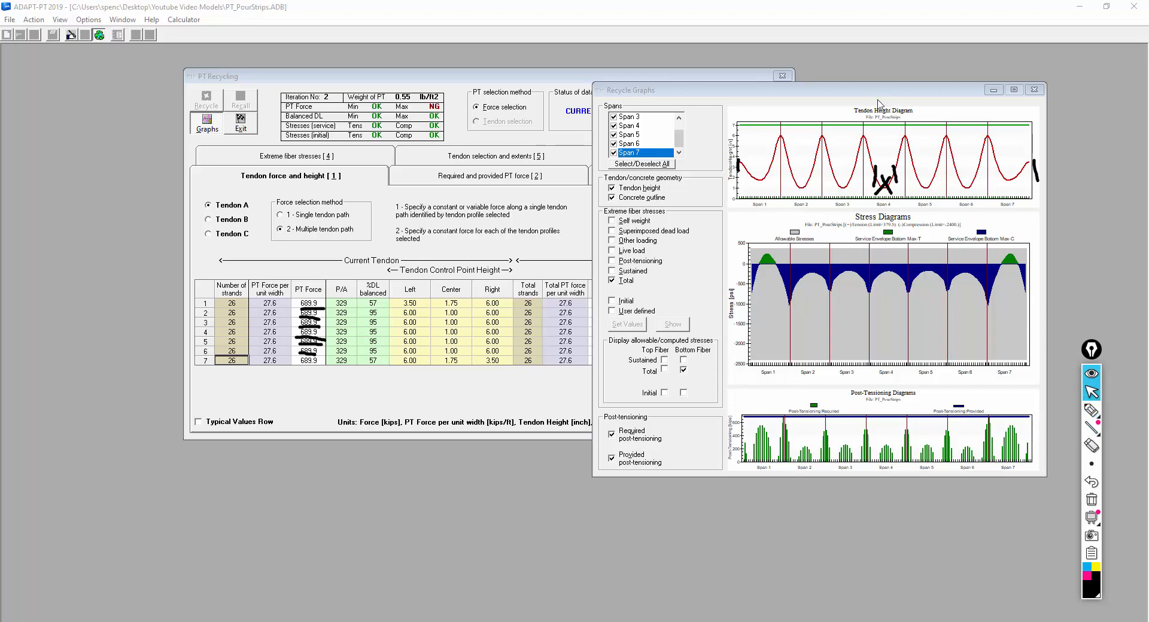
drag(874, 91, 1056, 74)
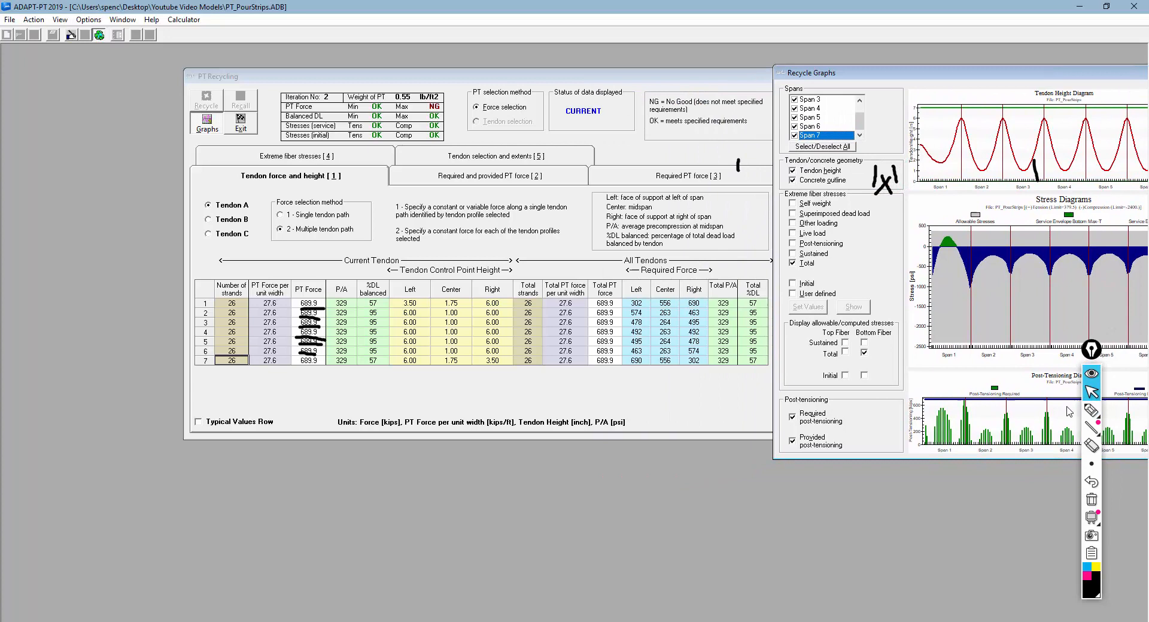
click(1092, 502)
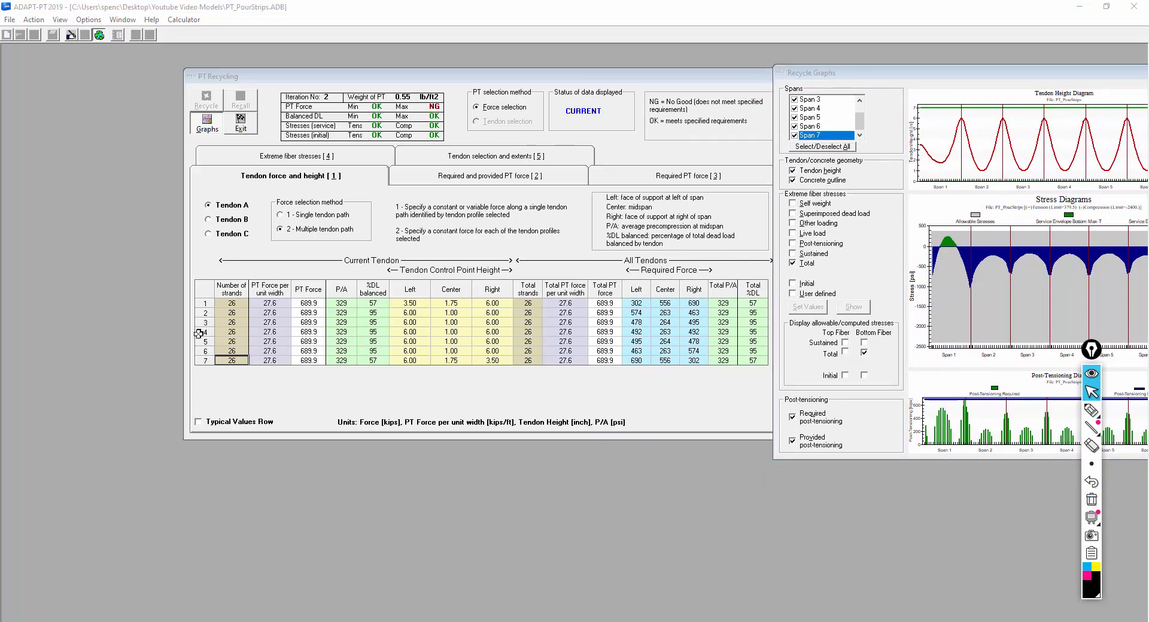
Box the required forces for Spans 1–3 and 5–7, circle the 690 values in Spans 1 and 7, and clear the markings.
click(1091, 411)
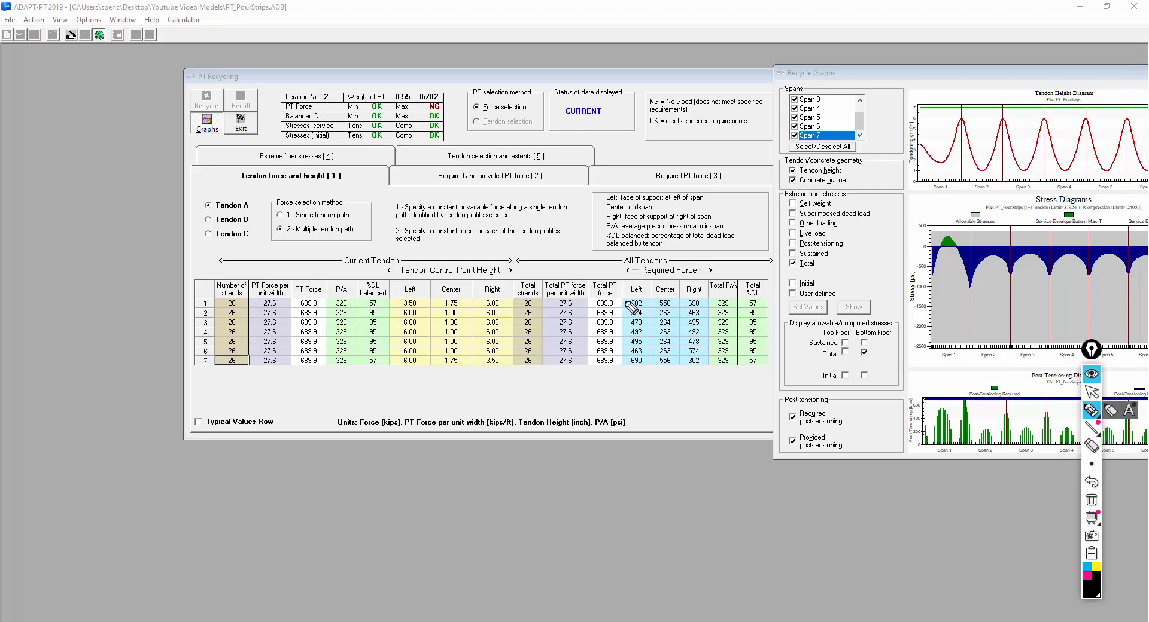
mouse_move(624, 295)
mouse_down()
mouse_move(624, 328)
mouse_move(706, 328)
mouse_move(706, 298)
mouse_move(631, 297)
mouse_move(621, 362)
mouse_move(699, 366)
mouse_move(706, 348)
mouse_move(706, 338)
mouse_move(622, 339)
mouse_up()
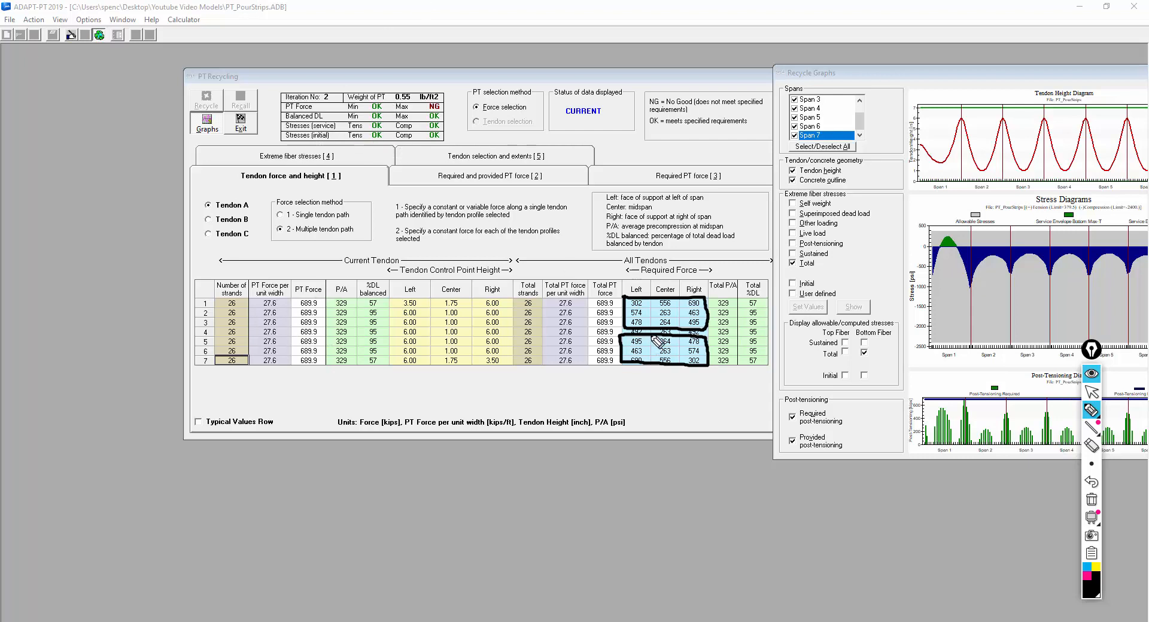
mouse_move(686, 307)
mouse_down()
mouse_move(702, 309)
mouse_move(702, 297)
mouse_move(686, 303)
mouse_move(719, 268)
mouse_up()
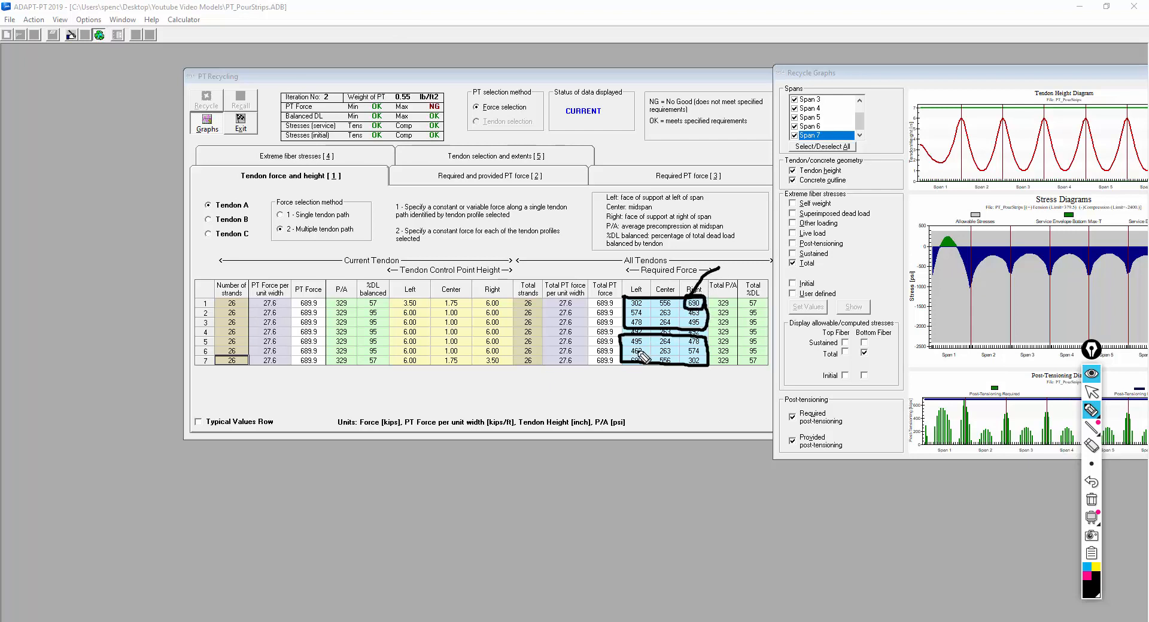
mouse_move(633, 369)
mouse_down()
mouse_move(658, 375)
mouse_move(637, 355)
mouse_move(630, 386)
mouse_up()
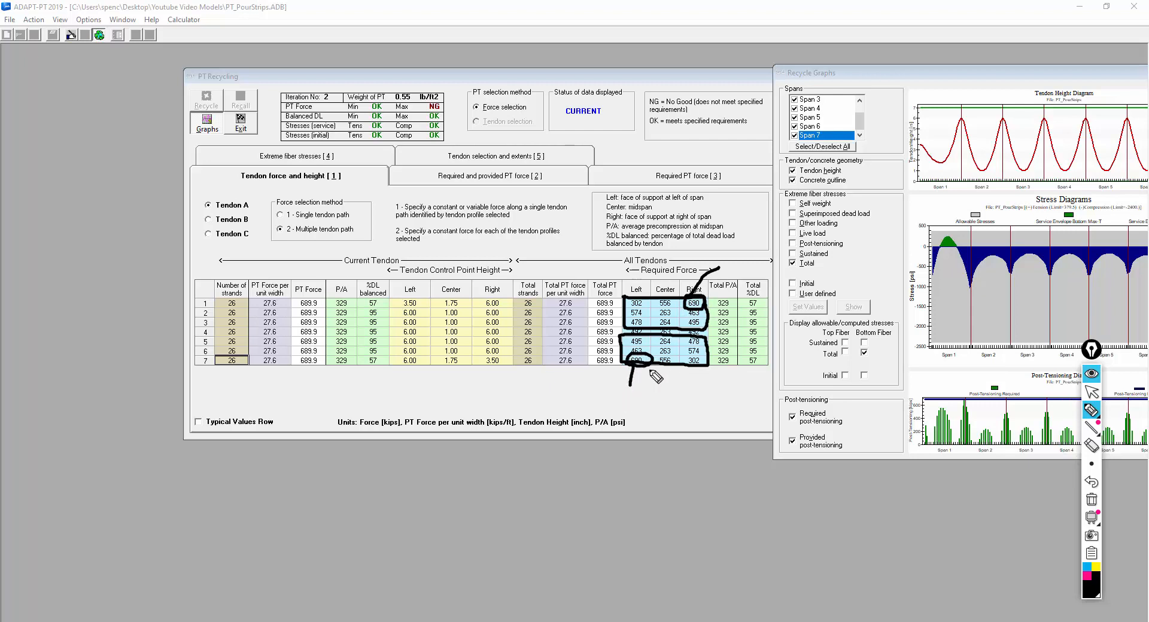
click(1092, 500)
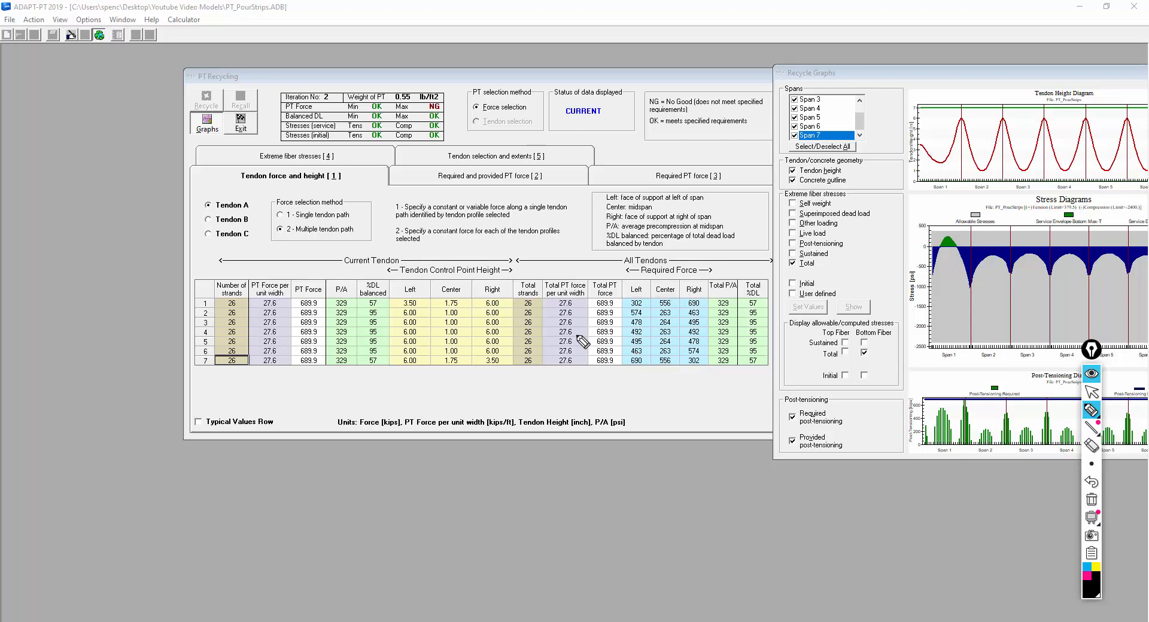
Set Tendon A's PT force to 0 in all seven spans.
click(1091, 392)
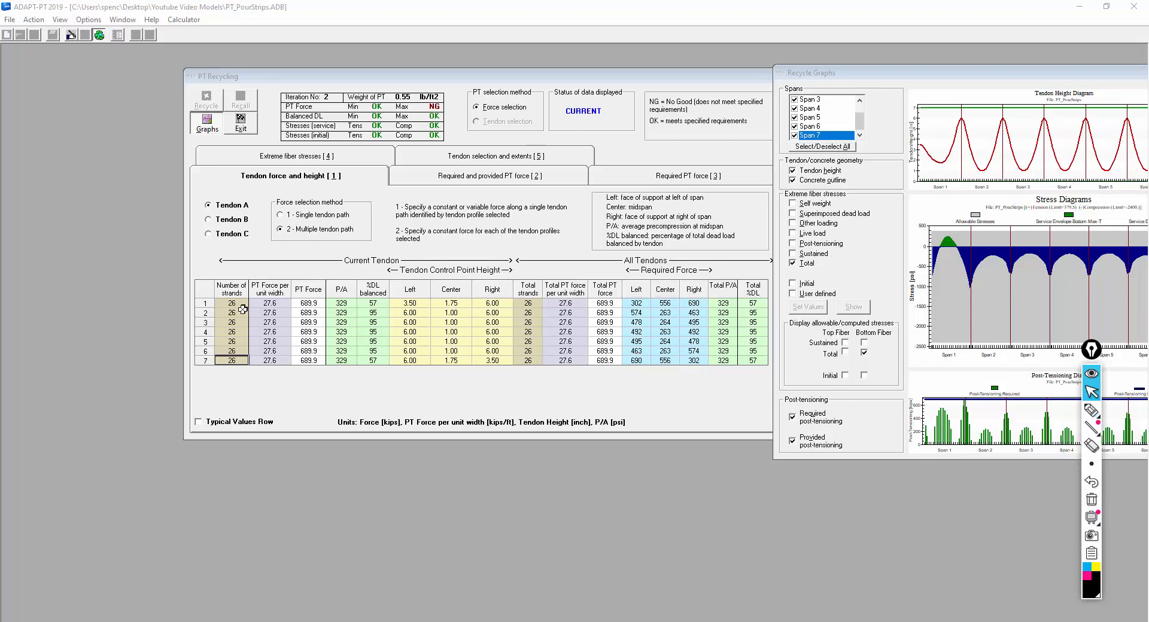
click(309, 303)
text(00)
click(310, 323)
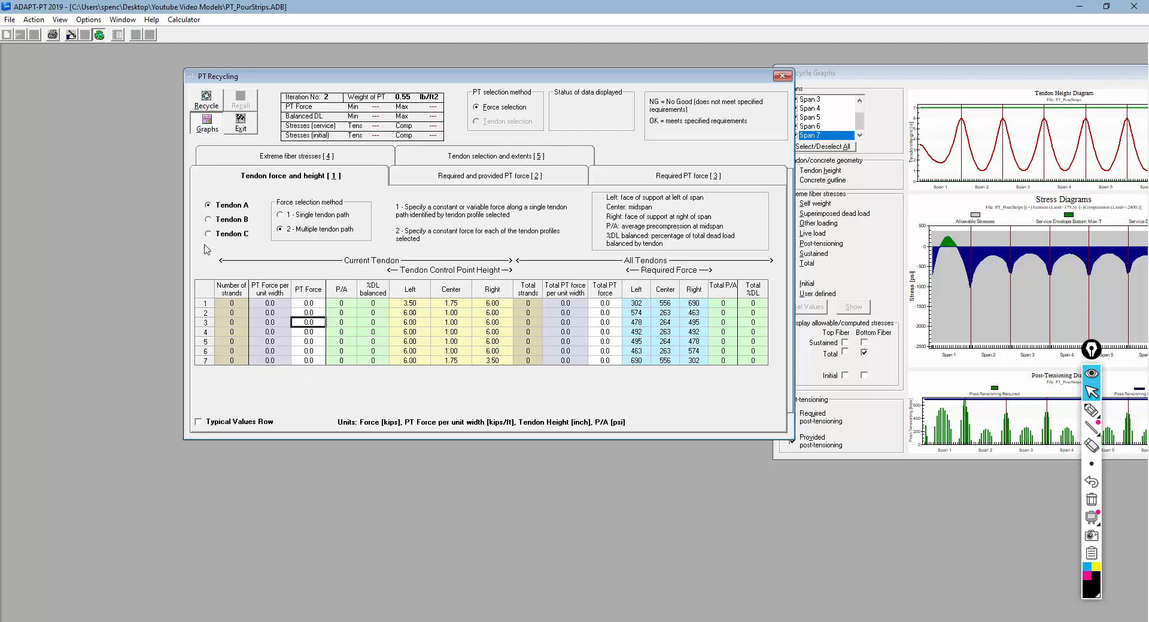
Extend Tendon B's right end to about 3.35 and Tendon C's left end to about 3.70, within Span 4.
click(496, 156)
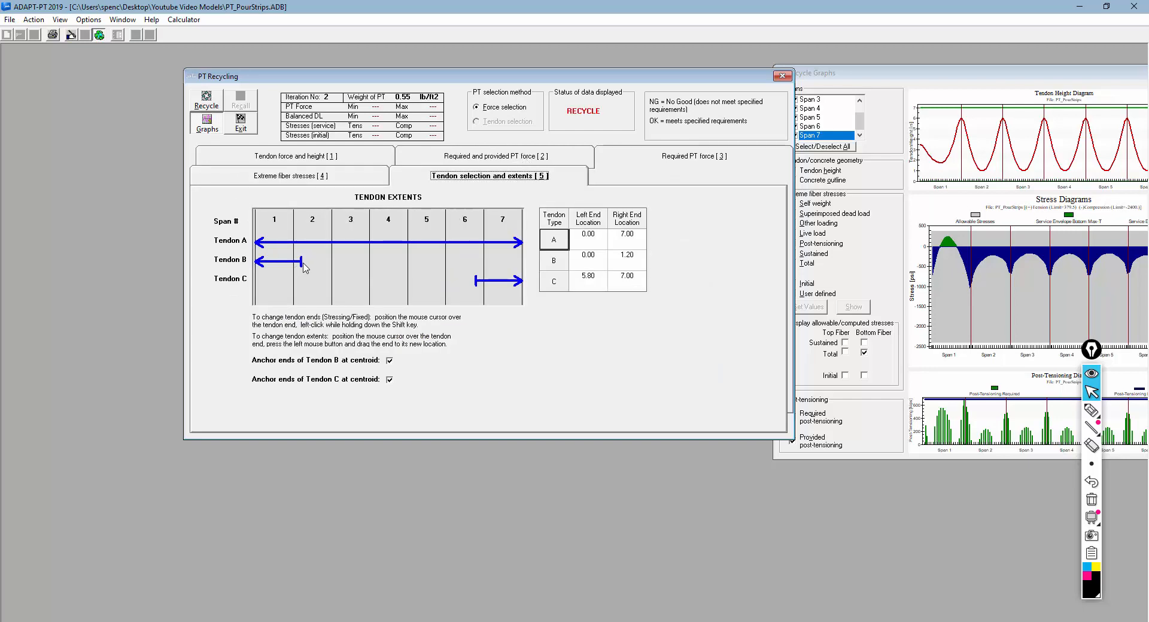
drag(302, 264, 483, 273)
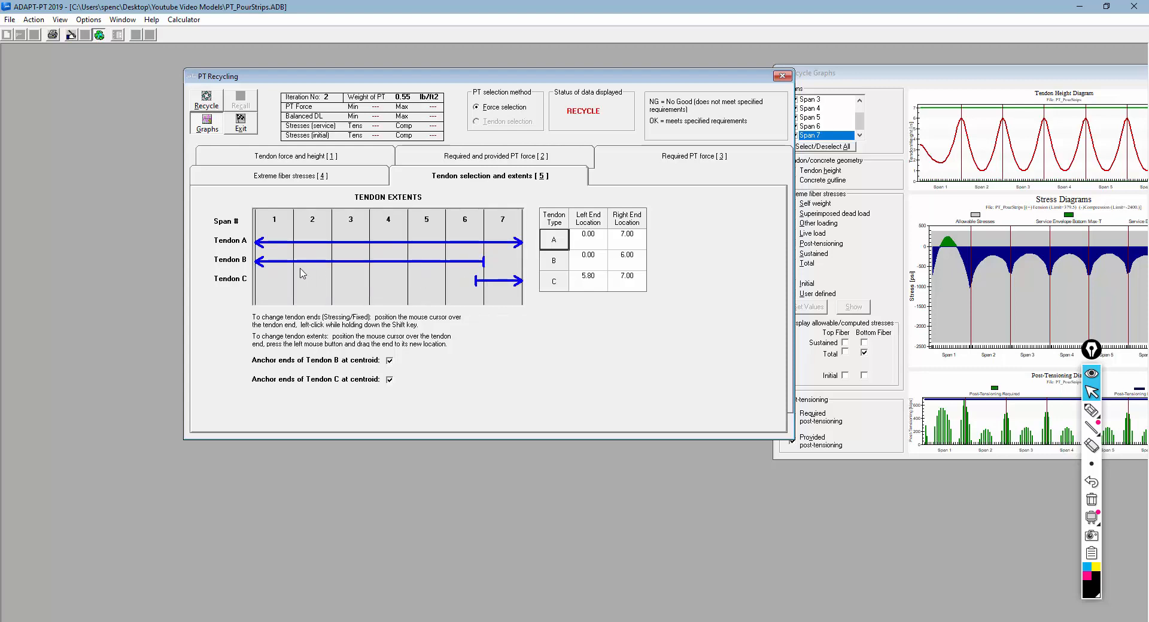
mouse_move(262, 269)
mouse_down()
mouse_move(383, 275)
mouse_move(267, 274)
mouse_up()
drag(483, 263, 383, 271)
drag(474, 285, 404, 283)
Switch the ends of Tendons B and C between stressing and fixed, leaving their Span 4 ends fixed.
shift+click(383, 263)
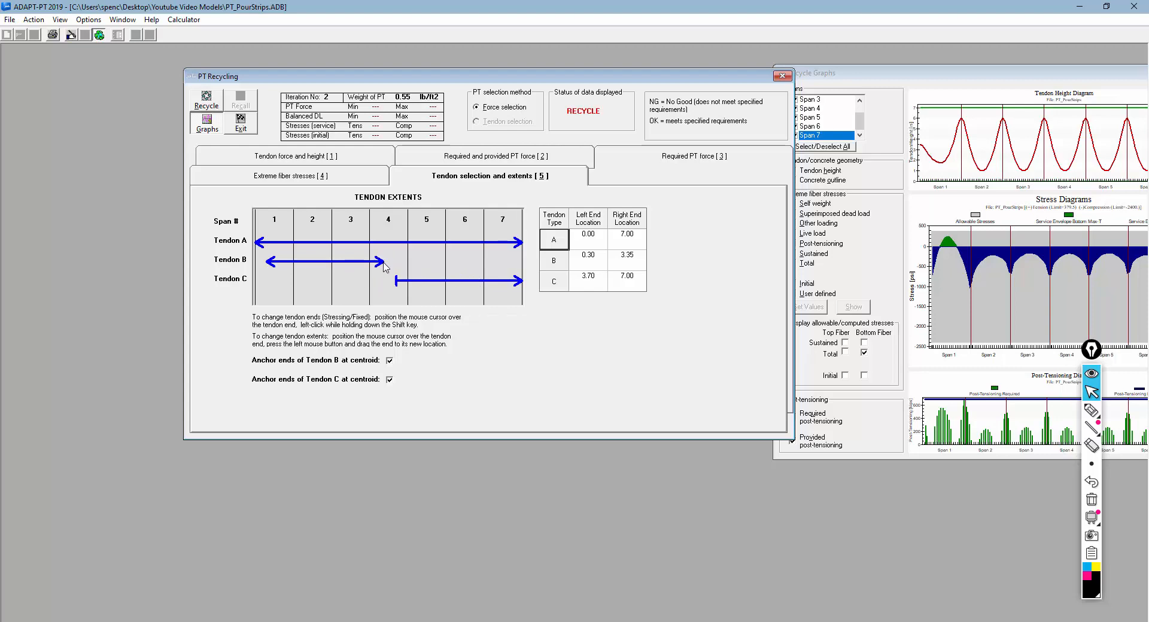
shift+click(395, 279)
shift+click(266, 263)
shift+click(265, 263)
shift+click(382, 262)
shift+click(399, 285)
click(606, 363)
shift+click(395, 281)
Set Tendon B's right end location to 3.25 and Tendon C's left end location to 3.75.
drag(381, 262, 371, 261)
click(621, 257)
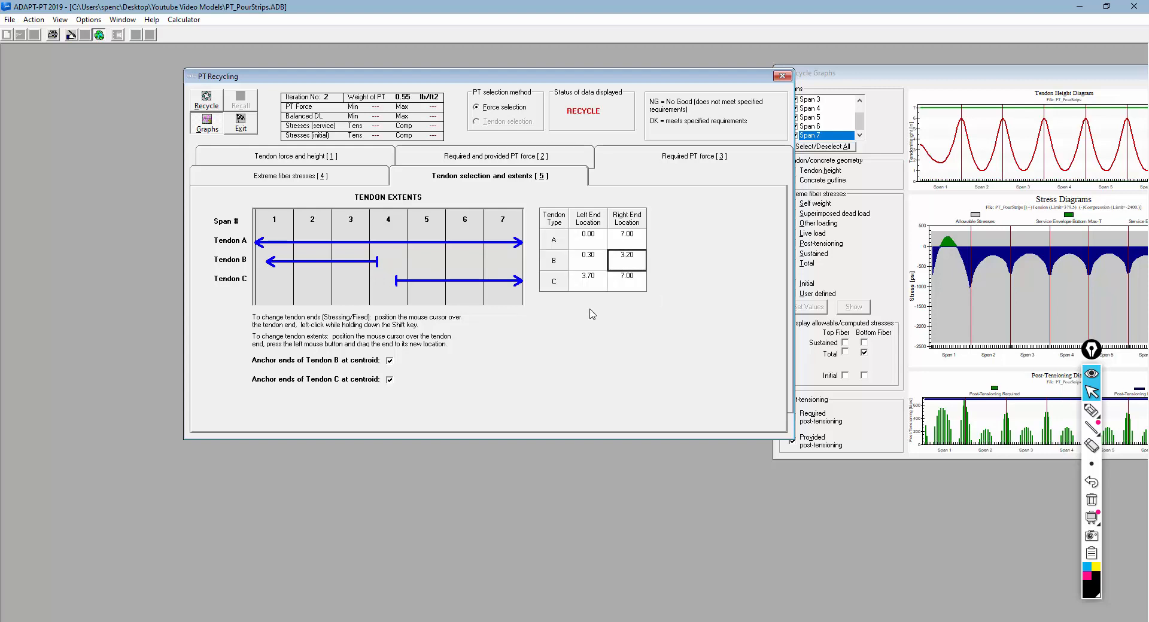
text(3.00)
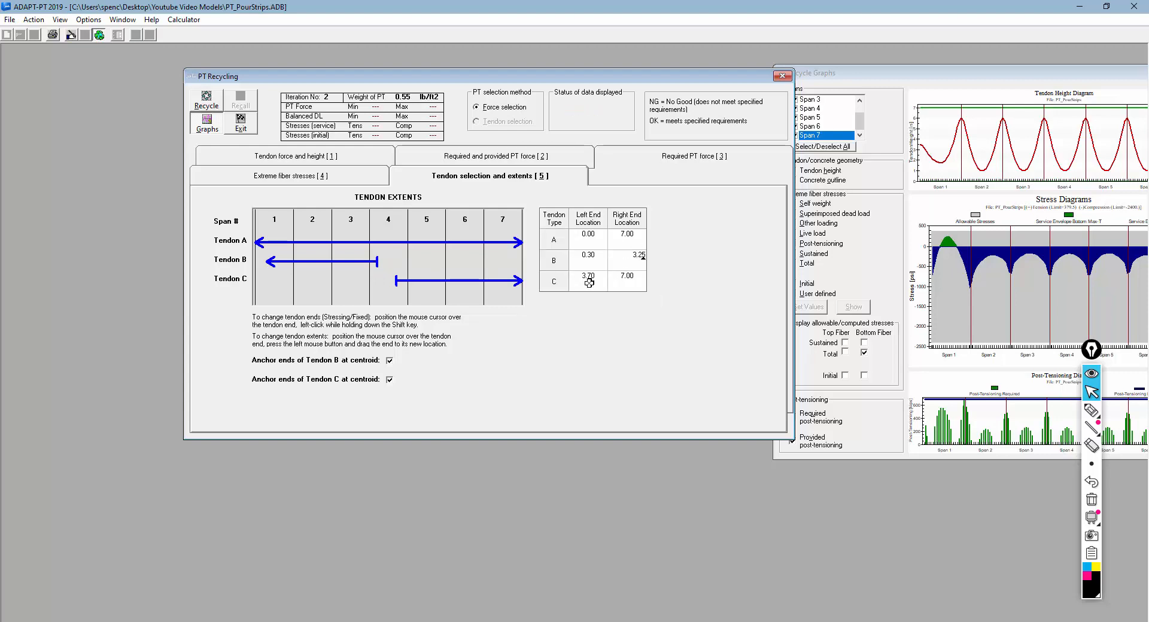
click(589, 283)
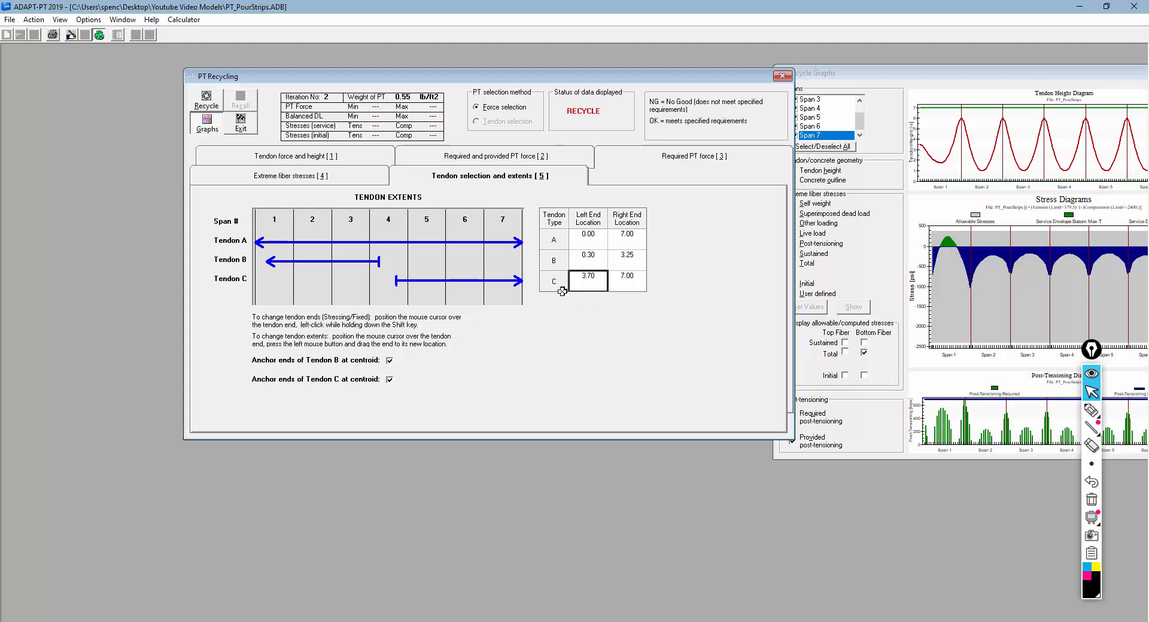
text(3.75)
key(Return)
Set Tendon B's PT force to 690 kips in Spans 2 and 3.
click(358, 161)
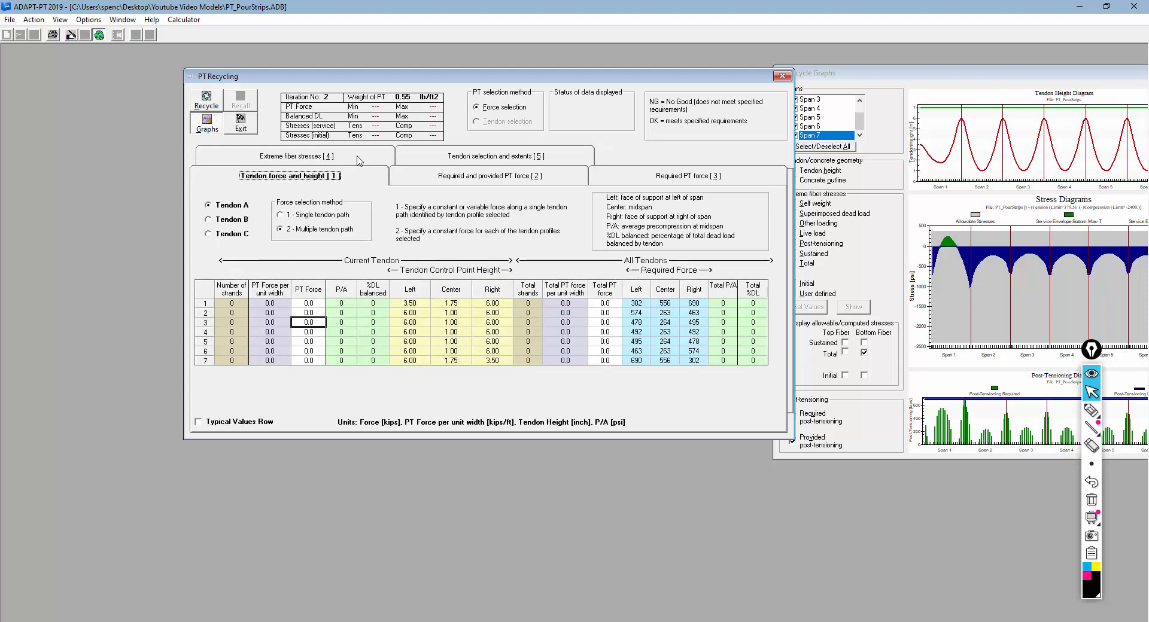
click(209, 220)
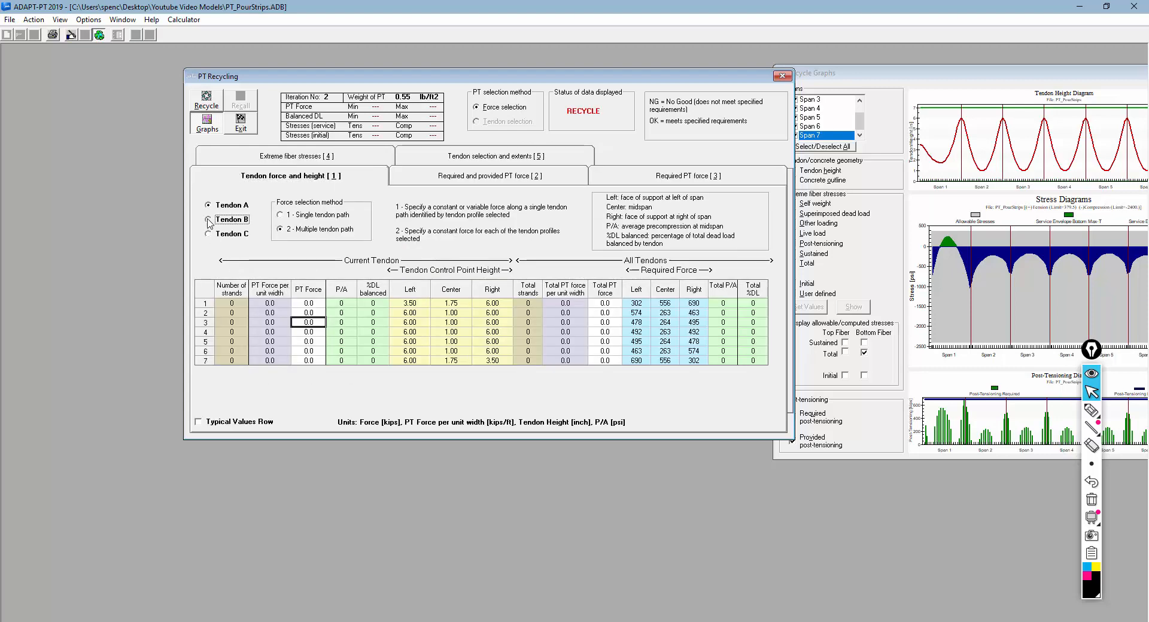
click(296, 304)
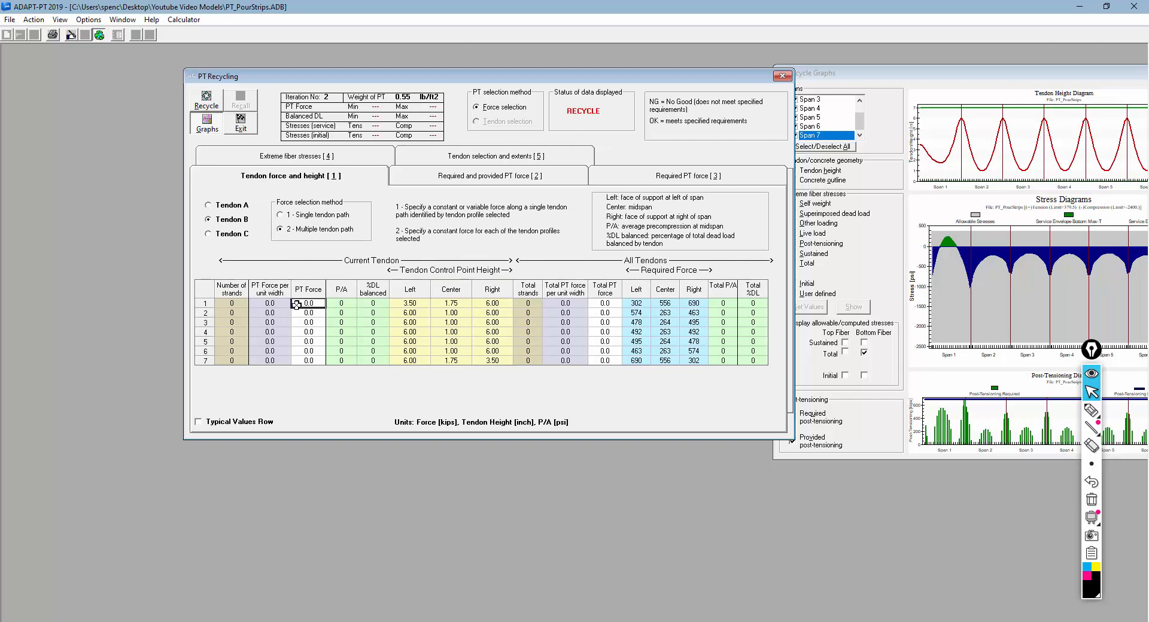
text(69)
key(Return)
key(Down)
key(Up)
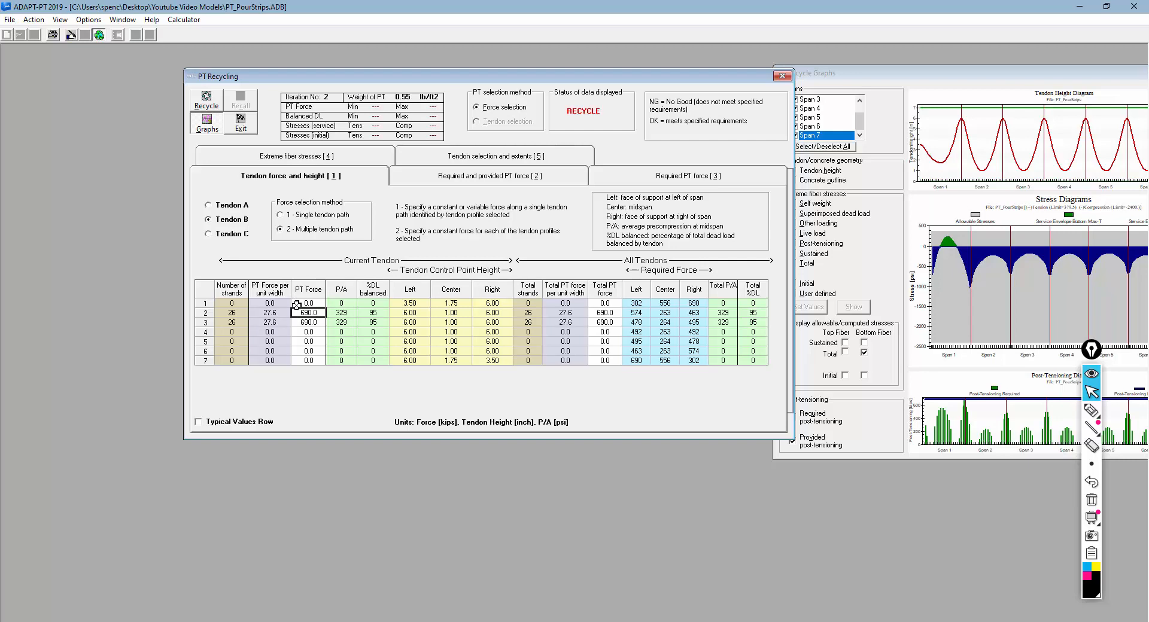
Try to set Tendon B's PT force in Span 1 to 690 kips.
click(296, 303)
text(690)
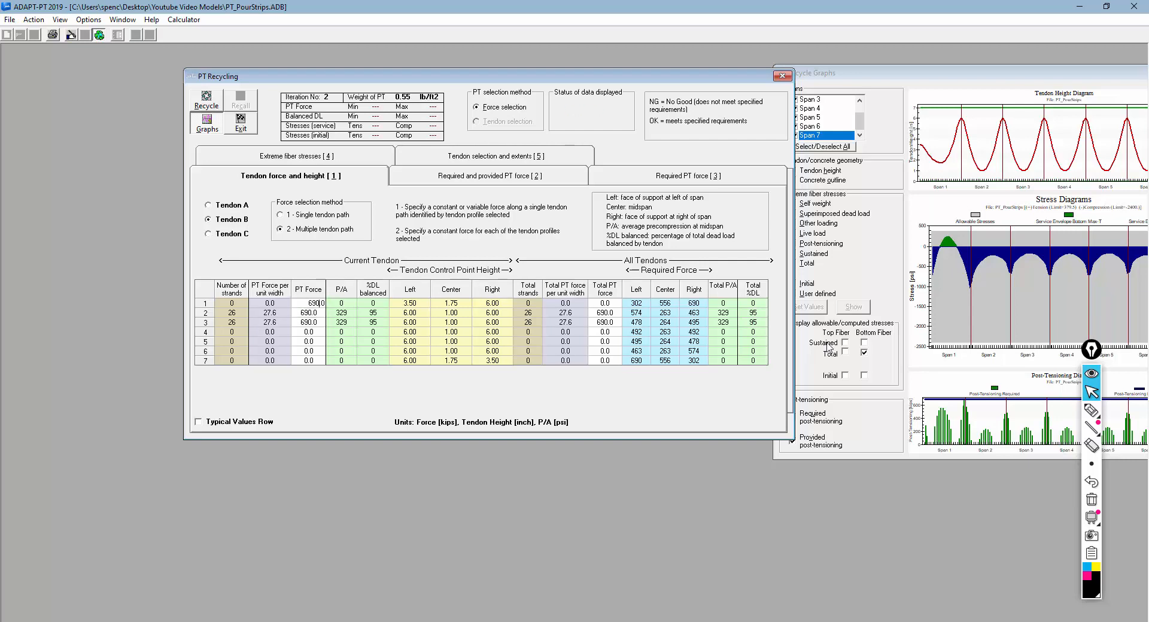
key(Return)
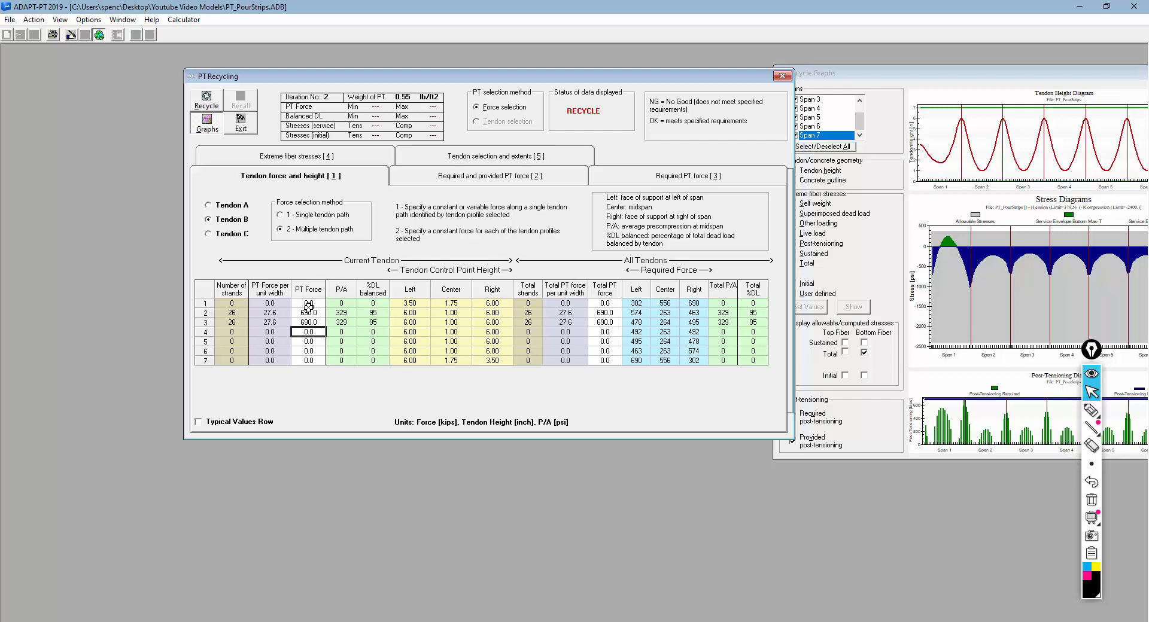
Extend Tendon B's left end to 0.00 and set its PT force in Span 1 to 690 kips.
click(538, 157)
drag(269, 262, 244, 264)
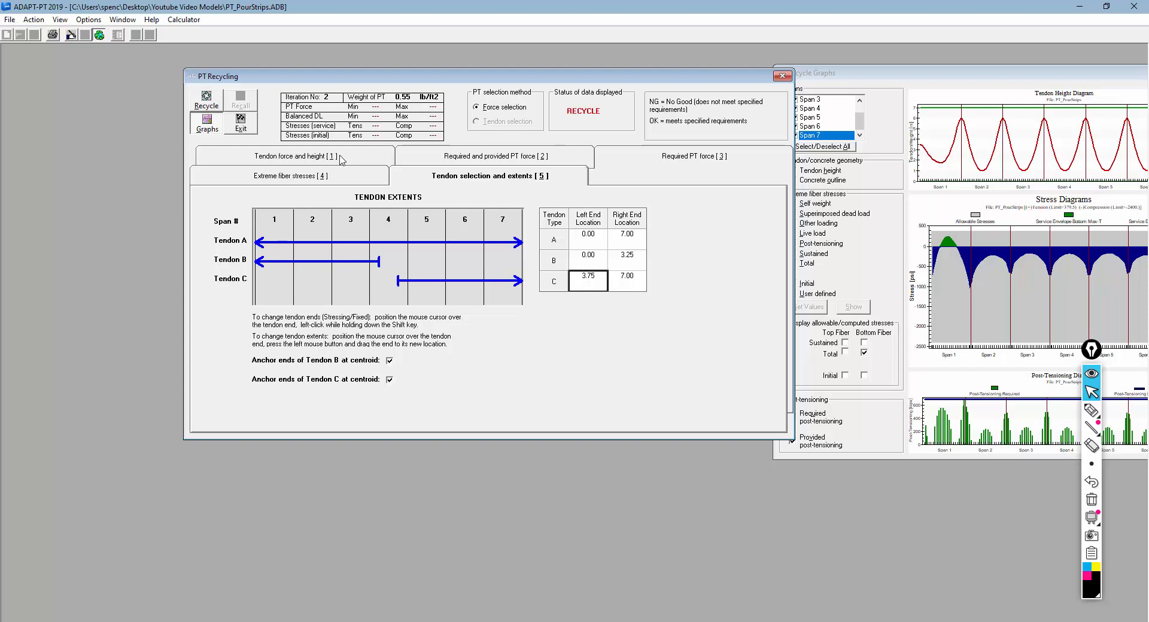
click(300, 157)
click(227, 223)
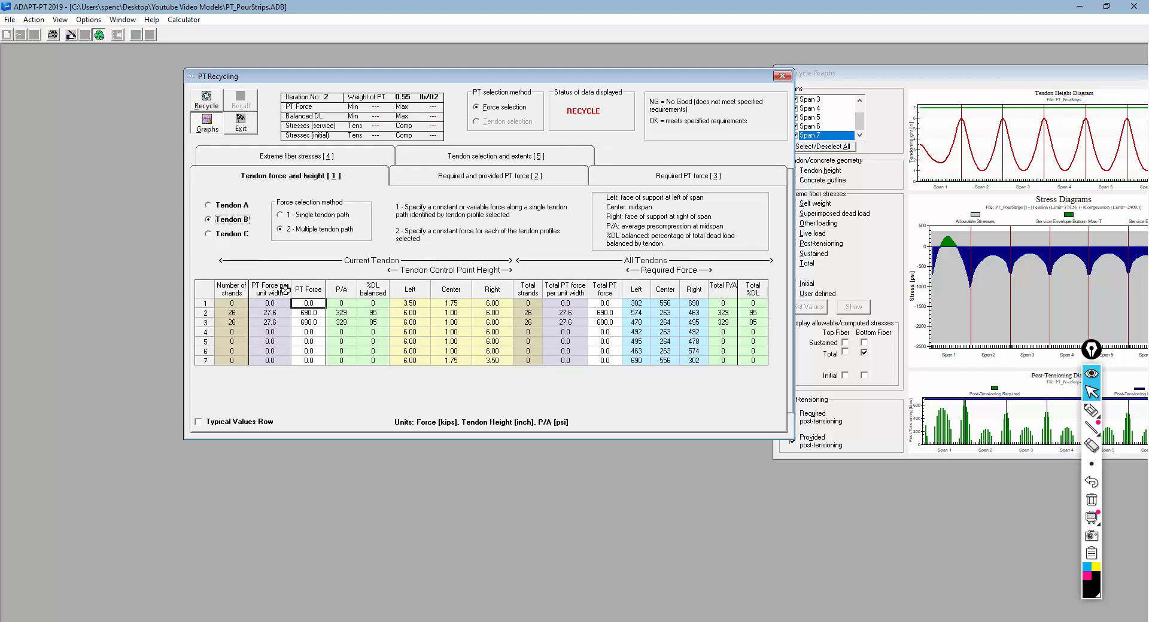
click(296, 304)
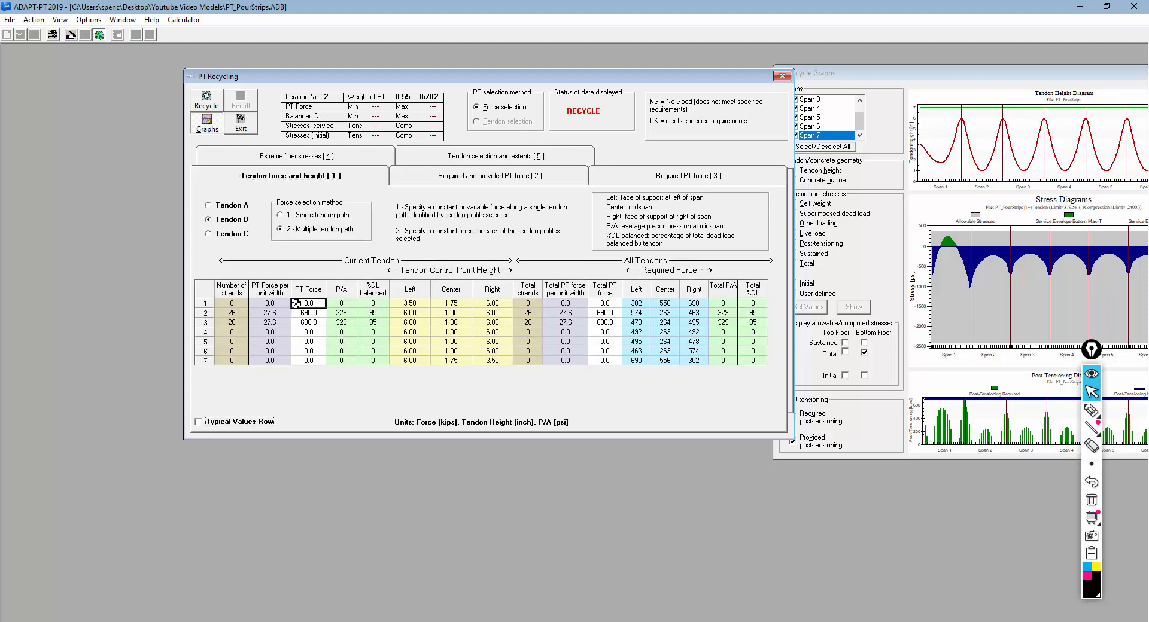
click(296, 304)
text(690)
click(298, 324)
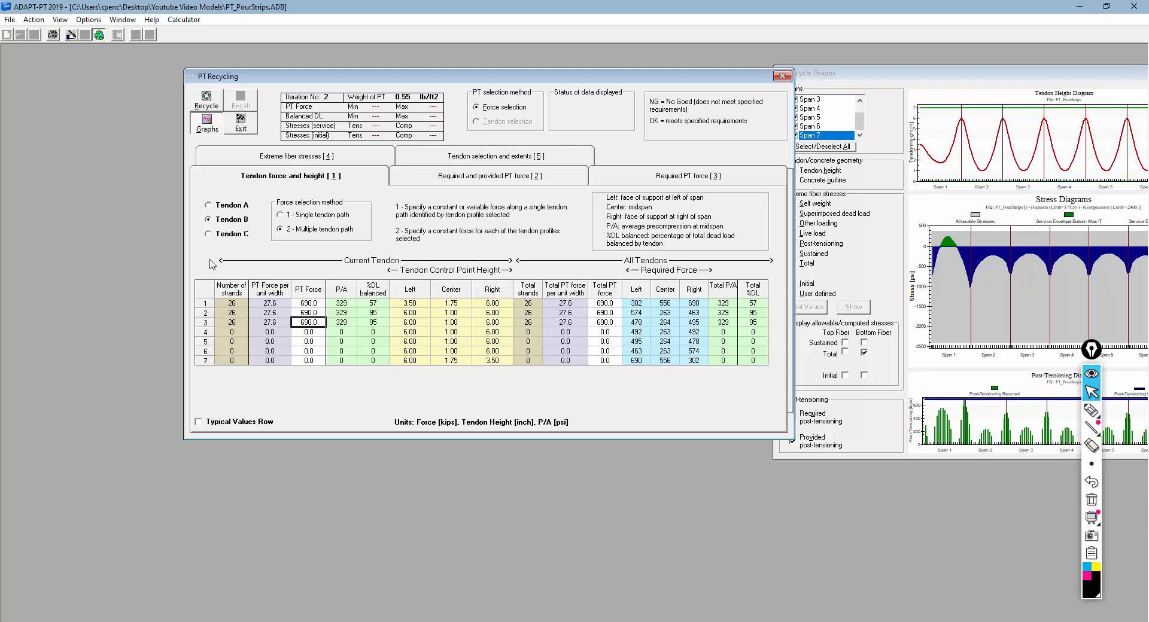
Set Tendon C's PT force to 690 kips in Spans 5 to 7.
click(208, 234)
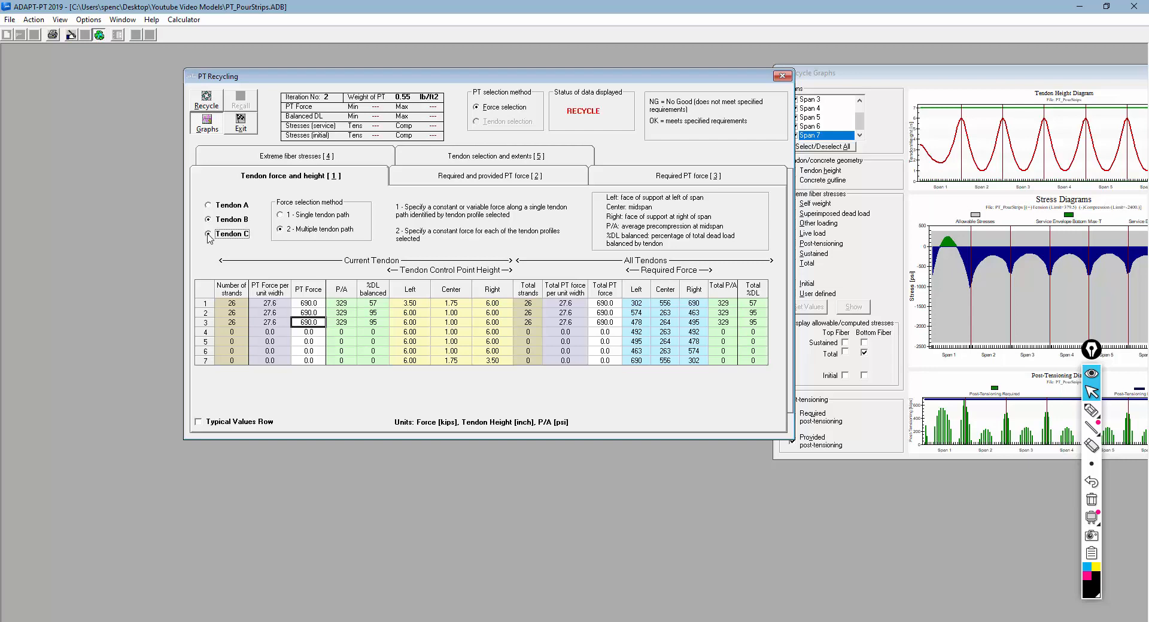
click(302, 360)
text(690)
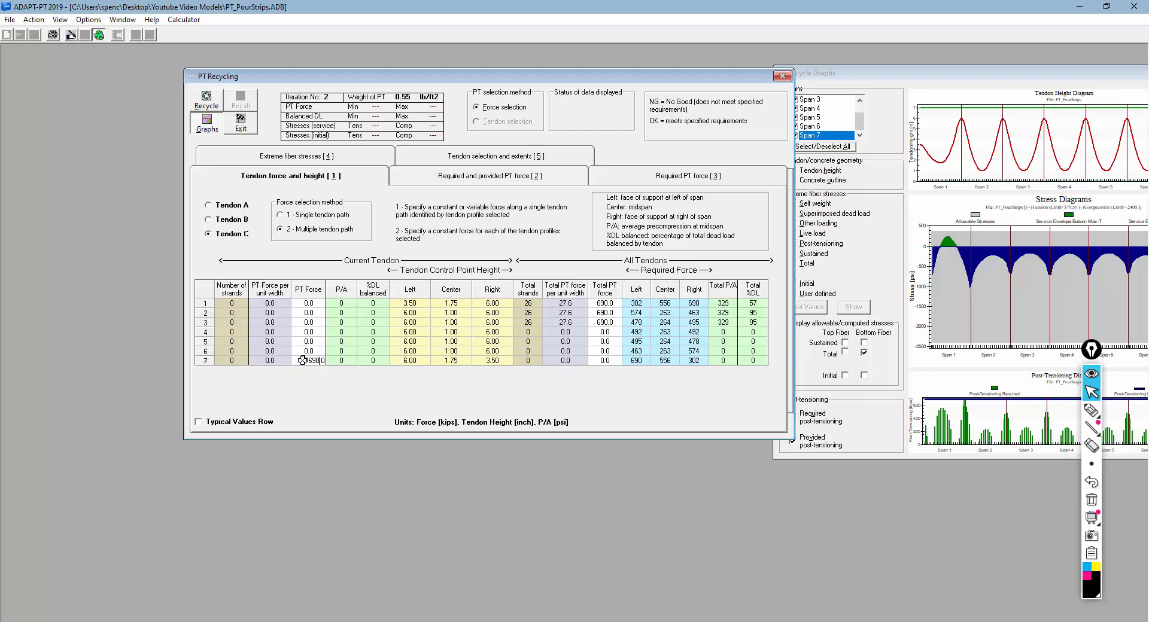
key(Return)
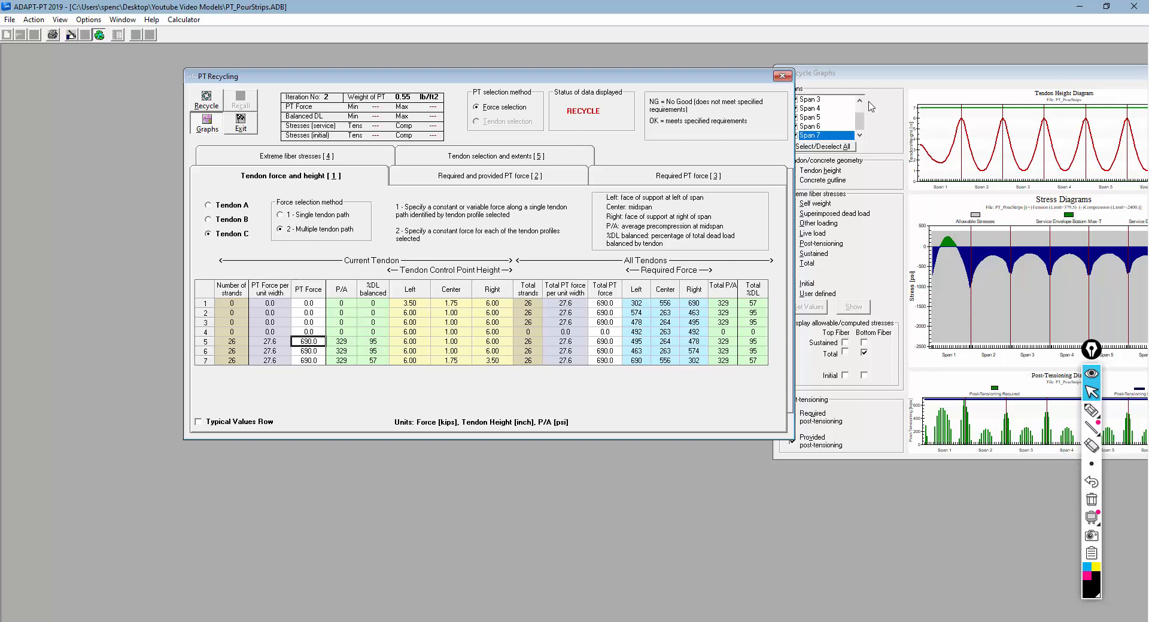
Recycle the solution with the new tendon forces and arrange the PT Recycling and Recycle Graphs windows so the diagrams show.
click(868, 103)
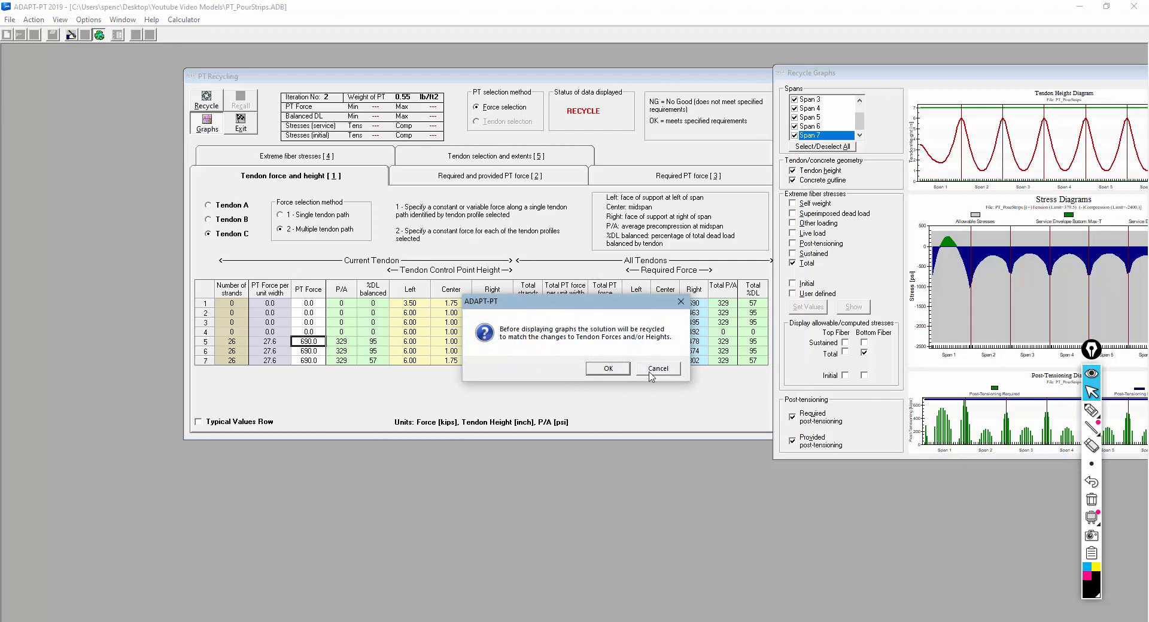
click(646, 372)
drag(944, 83, 743, 76)
click(195, 97)
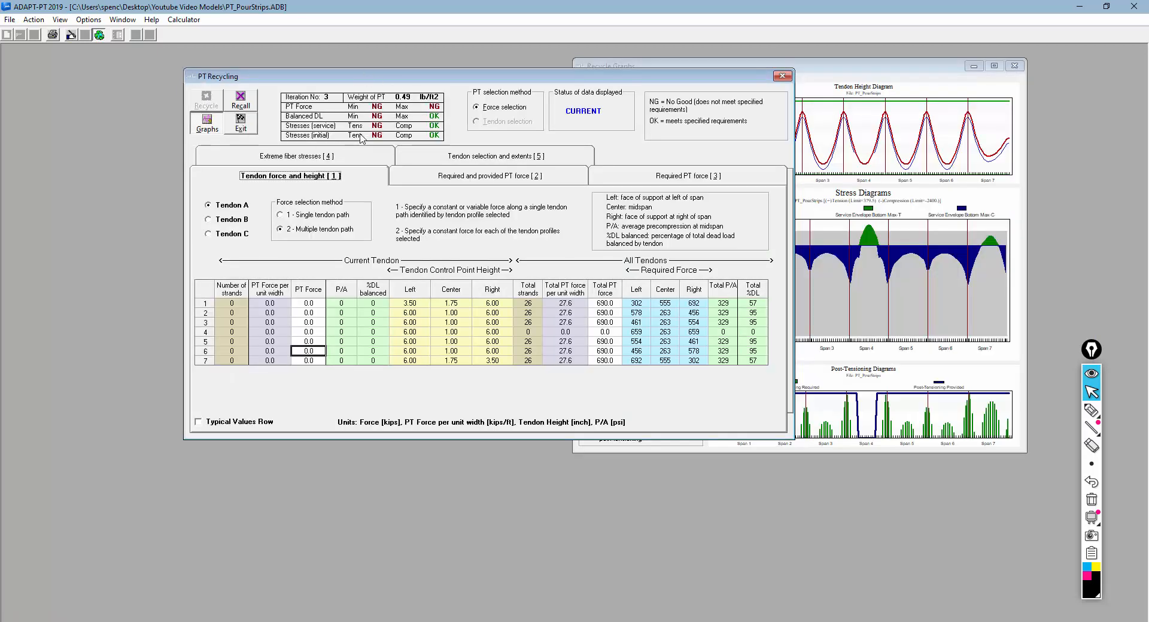
drag(442, 84, 335, 86)
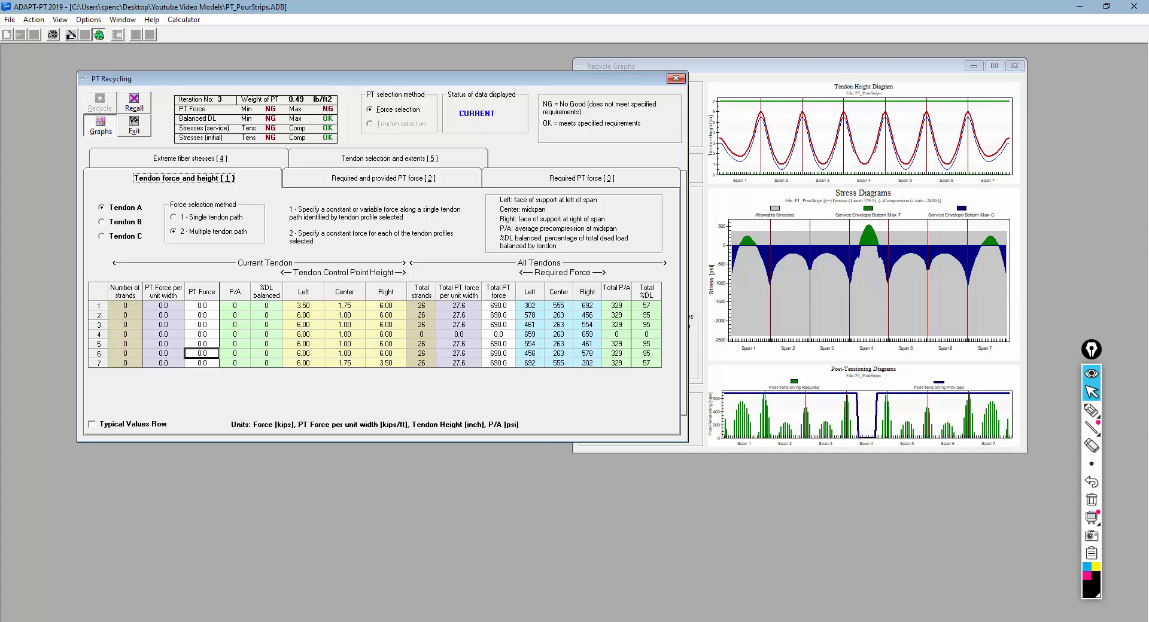
Enlarge the Tendon Height Diagram to full screen.
click(735, 65)
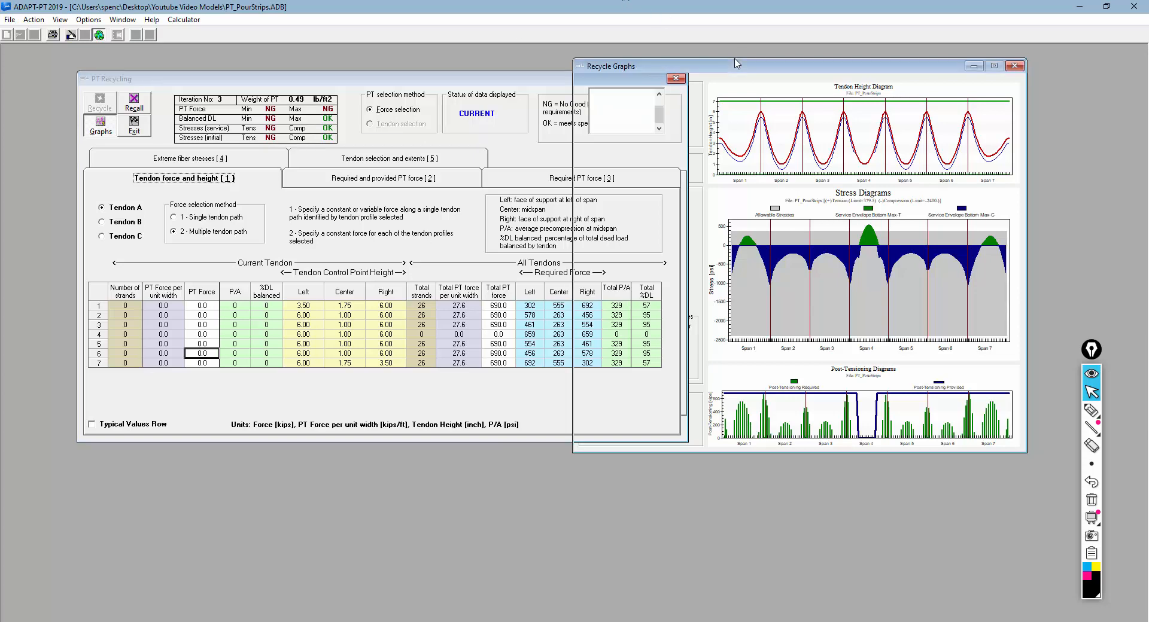
right_click(788, 131)
click(826, 285)
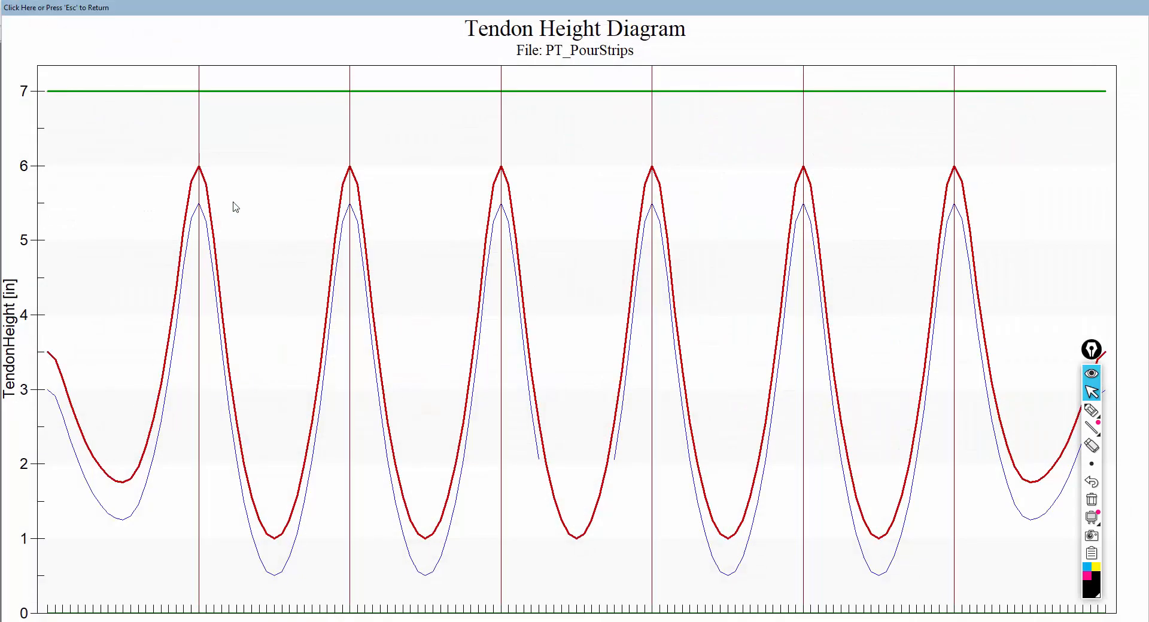
Label the two Span 4 tendon ends B and C on the Tendon Height Diagram, clear the markings, and close the enlarged diagram.
click(1092, 410)
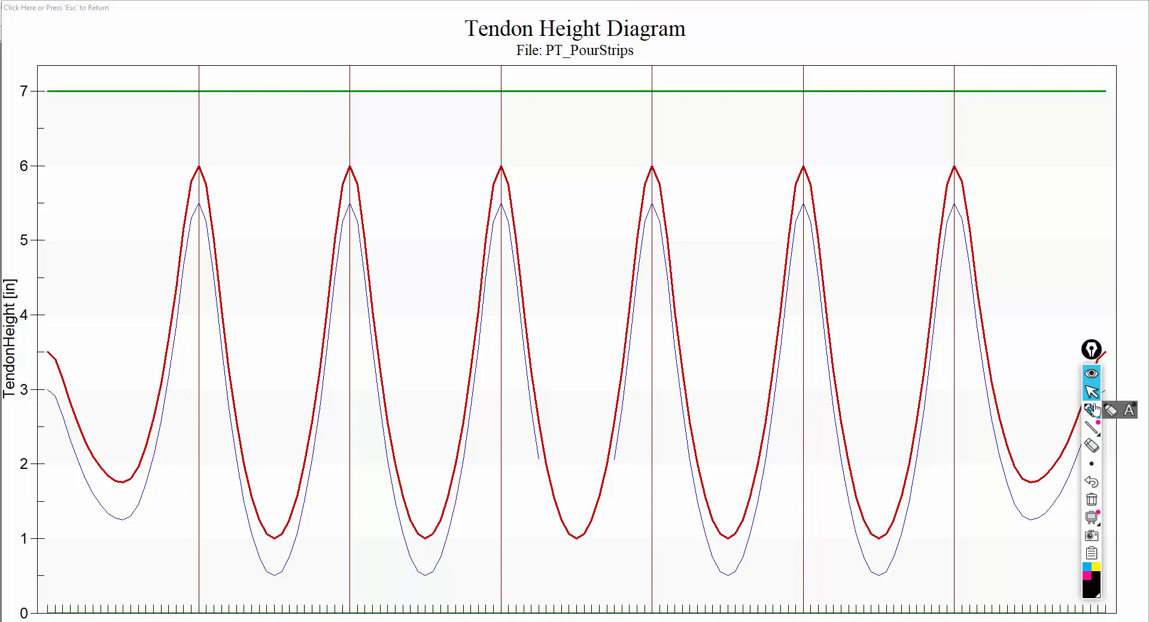
drag(542, 445, 524, 491)
drag(511, 435, 515, 443)
drag(609, 455, 636, 474)
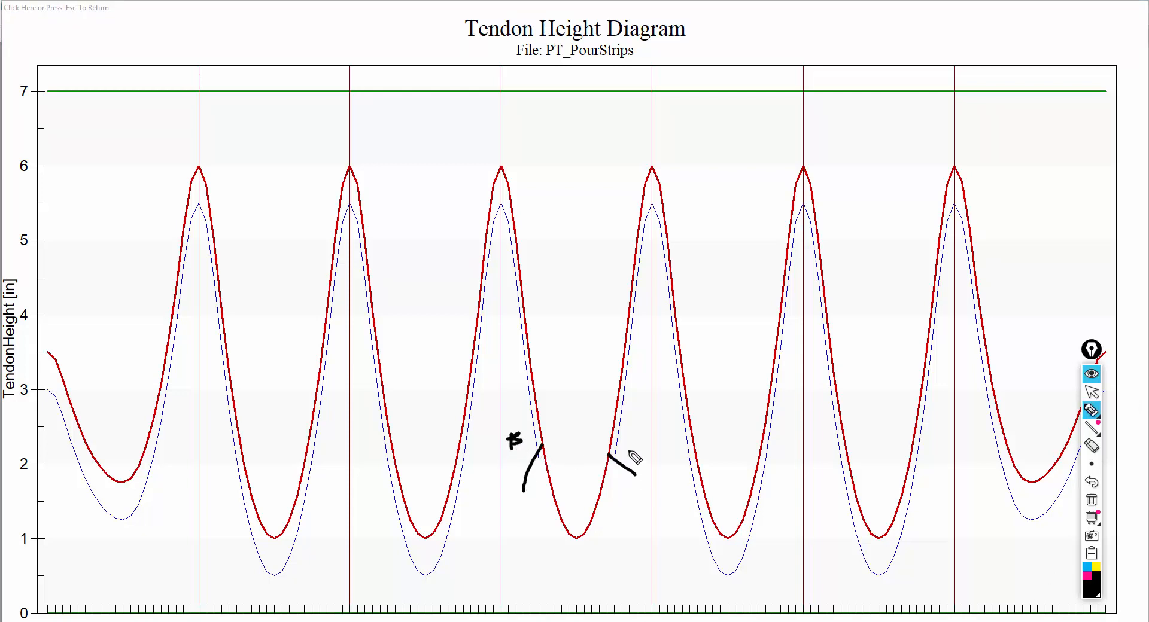
drag(633, 437, 637, 453)
click(581, 407)
click(1091, 392)
click(1091, 499)
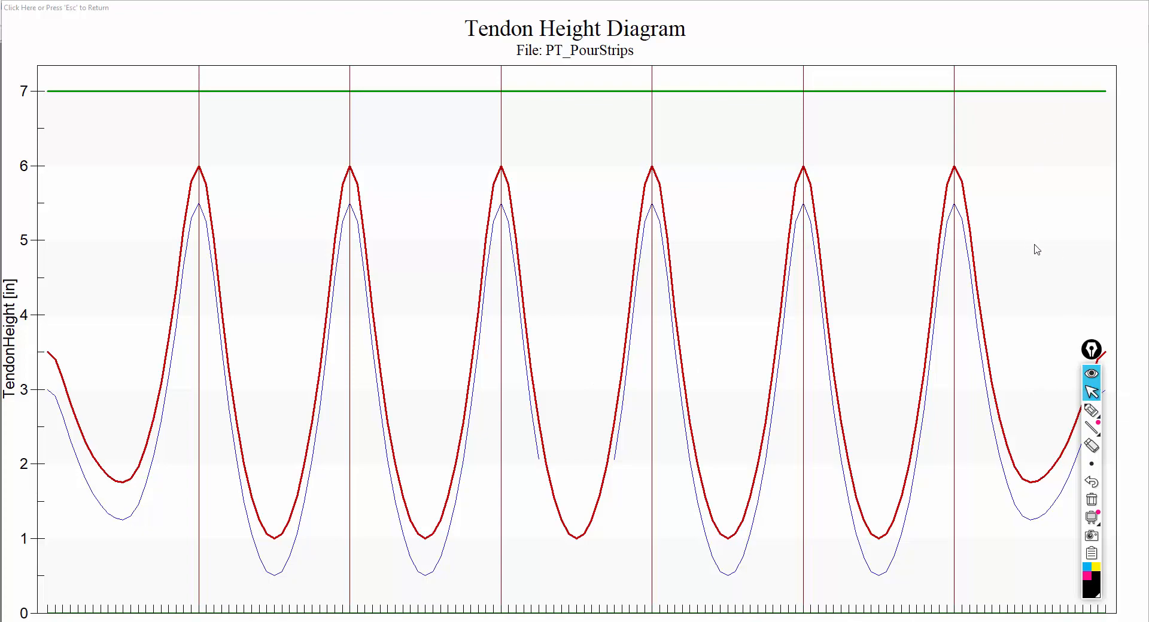
key(Escape)
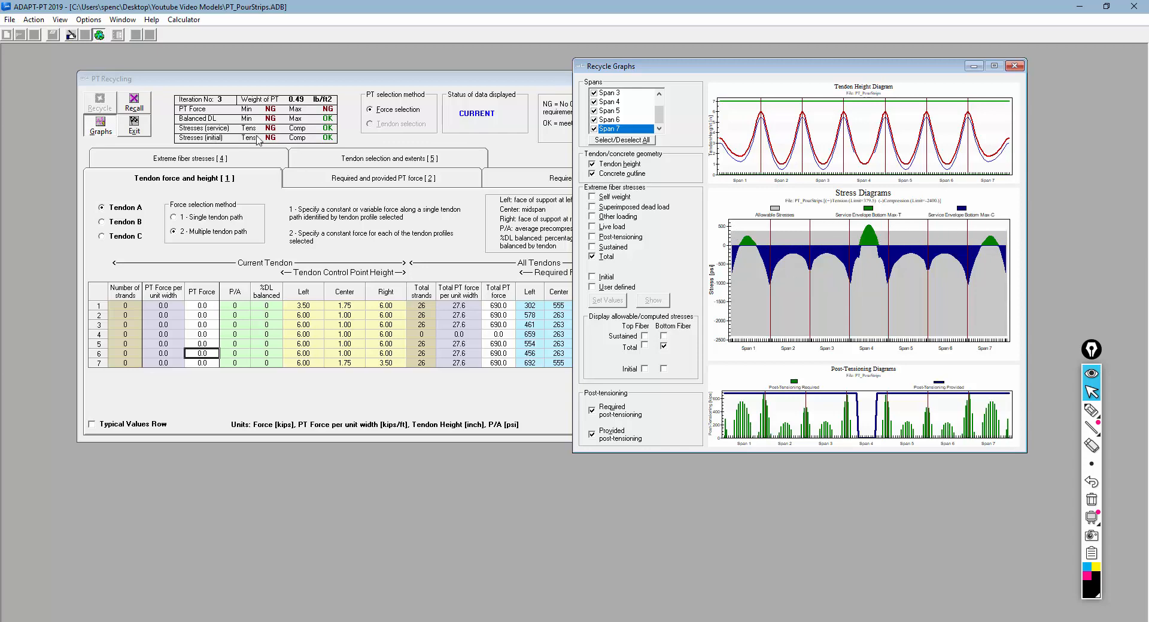
Examine the extreme fiber stresses of all spans under the total and sustained load conditions.
click(189, 161)
click(179, 216)
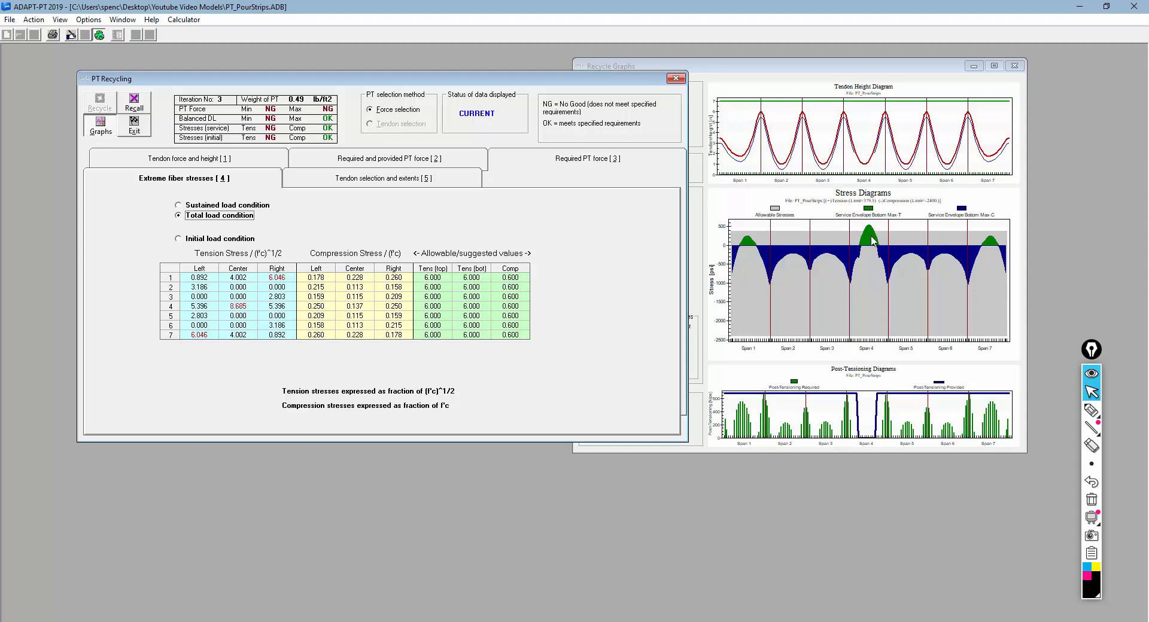
click(177, 205)
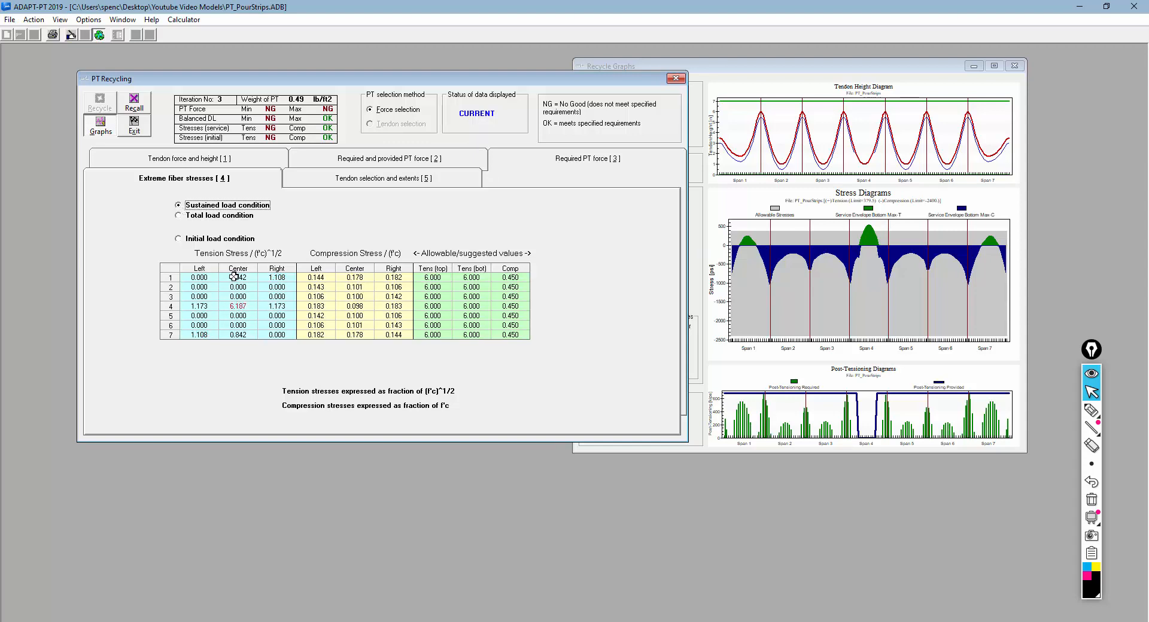
click(207, 216)
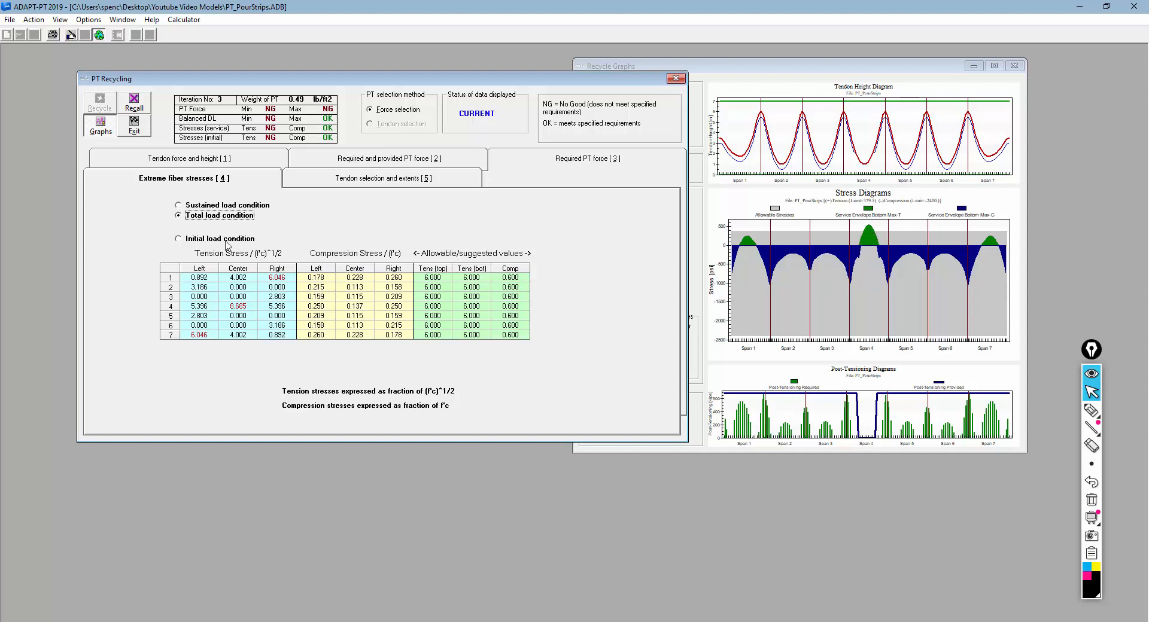
Display the top-fiber total stresses in the Stress Diagrams.
click(715, 205)
click(712, 66)
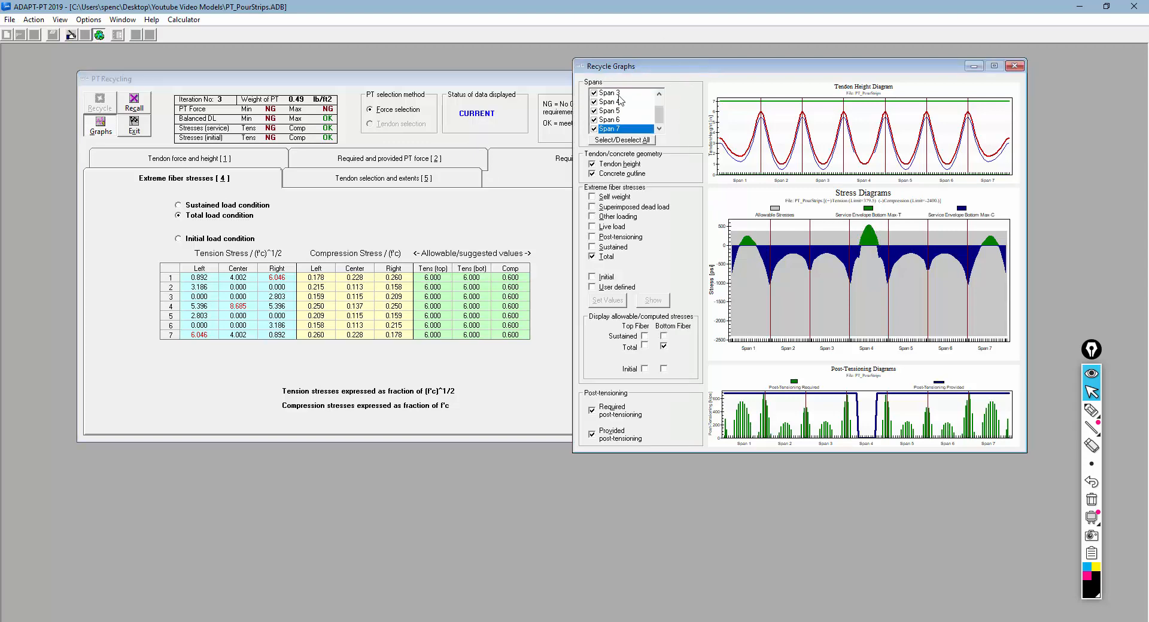
click(645, 346)
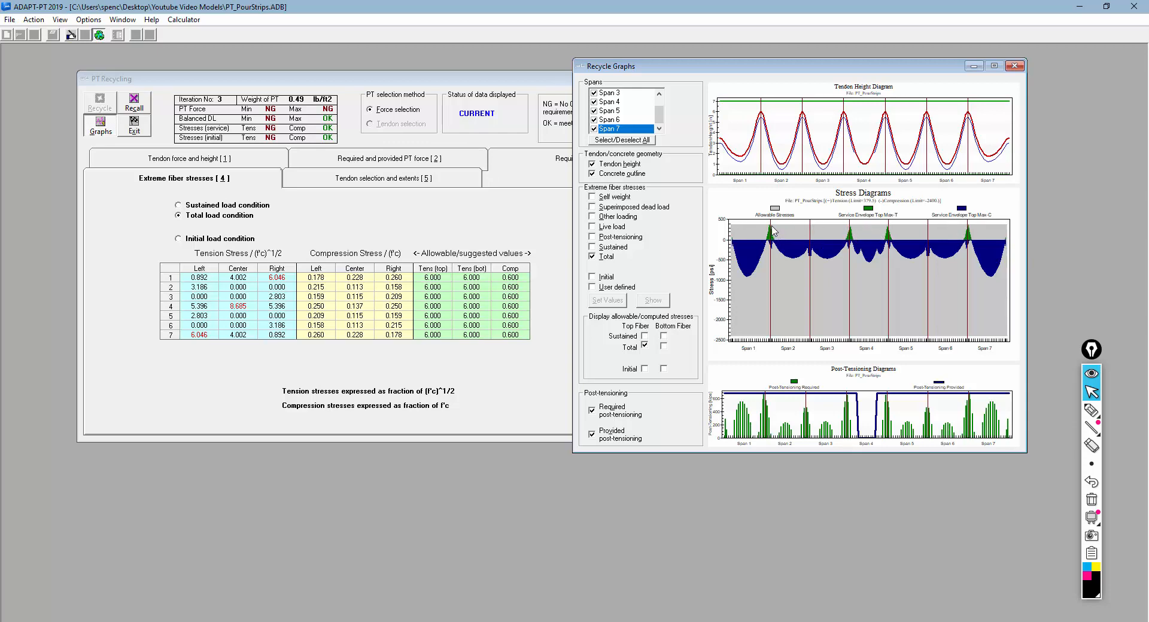
Check the tendon forces and heights of all spans, and return to the extreme fiber stresses.
click(220, 159)
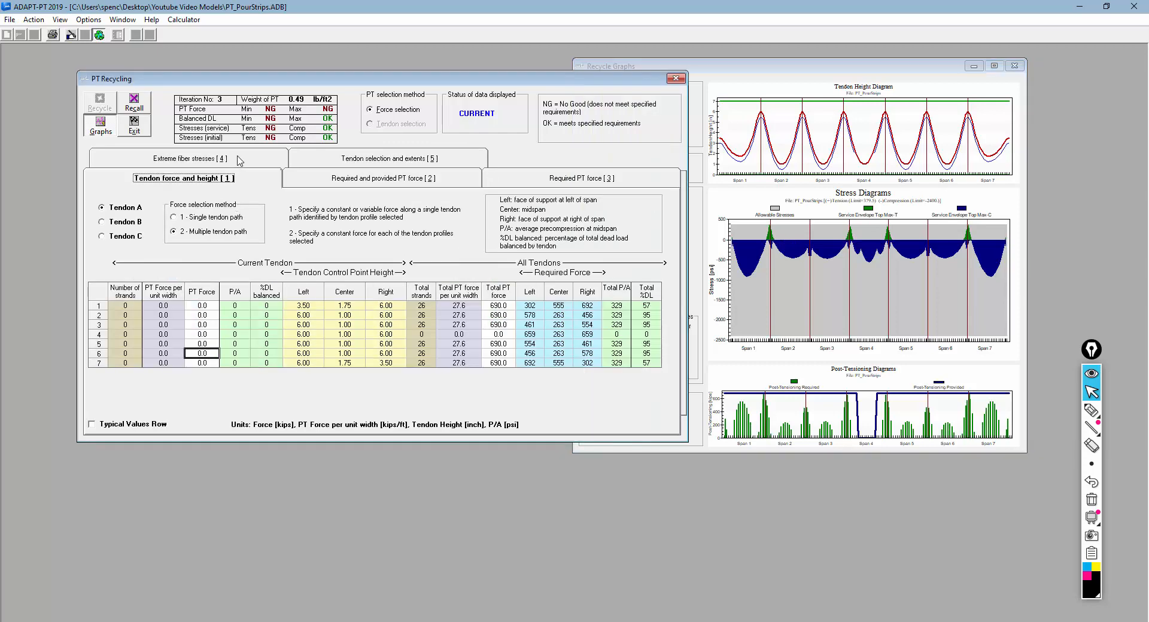
click(238, 157)
click(221, 211)
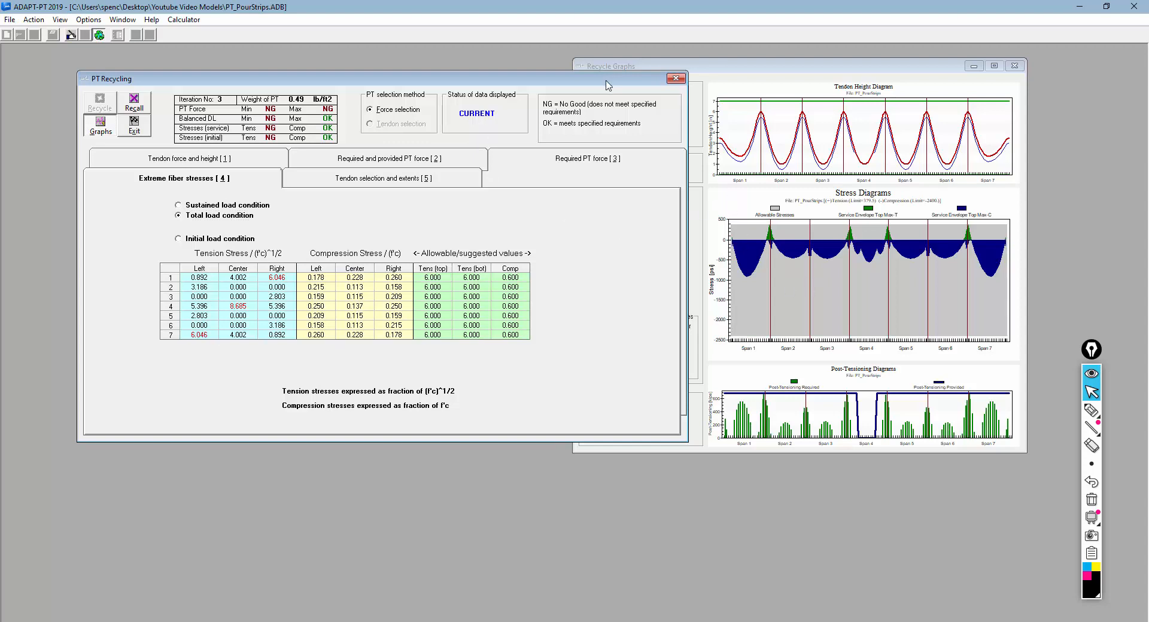
Move the PT Recycling window clear of the graphs and display the bottom-fiber sustained stresses in the Stress Diagrams.
drag(604, 78, 446, 125)
click(688, 249)
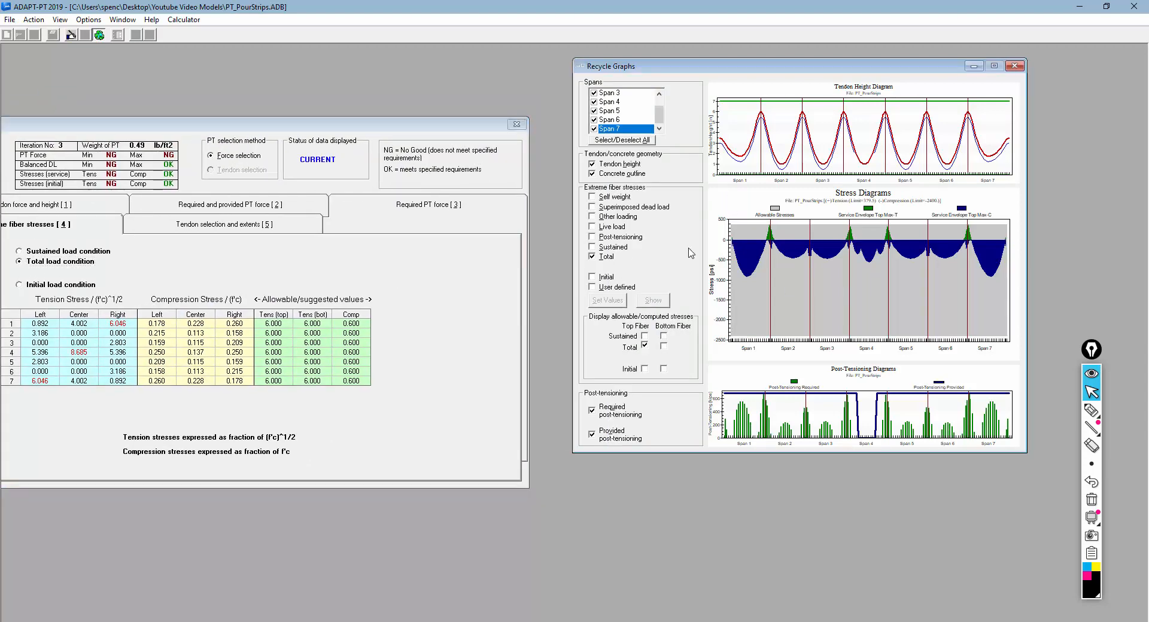
click(645, 336)
click(664, 337)
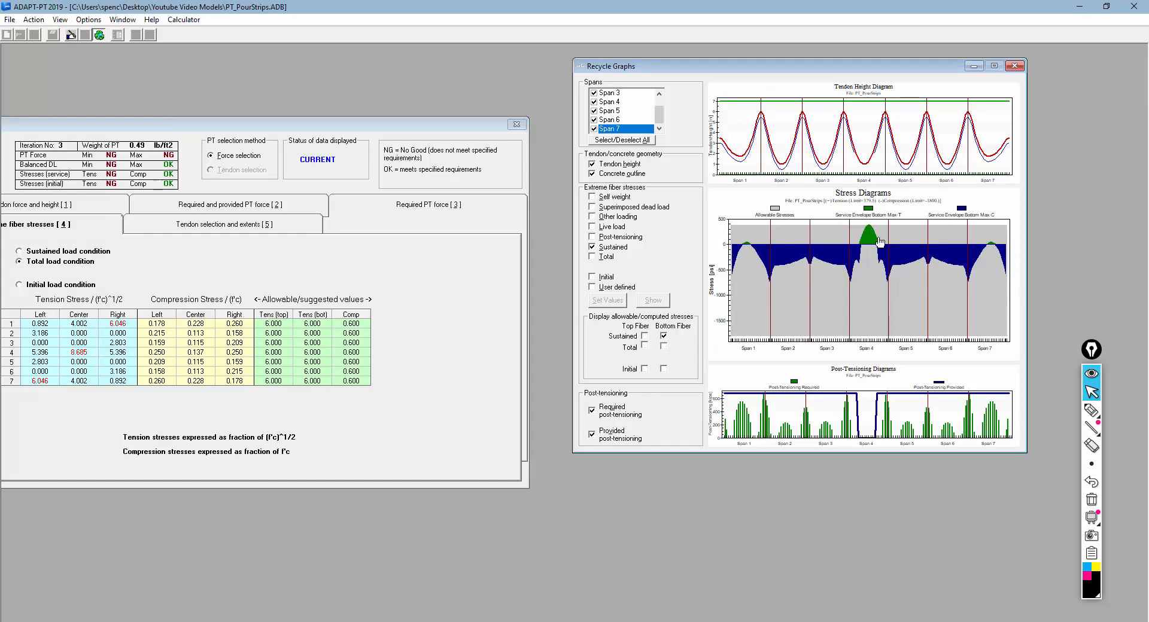
Trace the provided post-tensioning line and its Span 4 gap on the Post-Tensioning Diagrams, and clear the markings.
click(1091, 410)
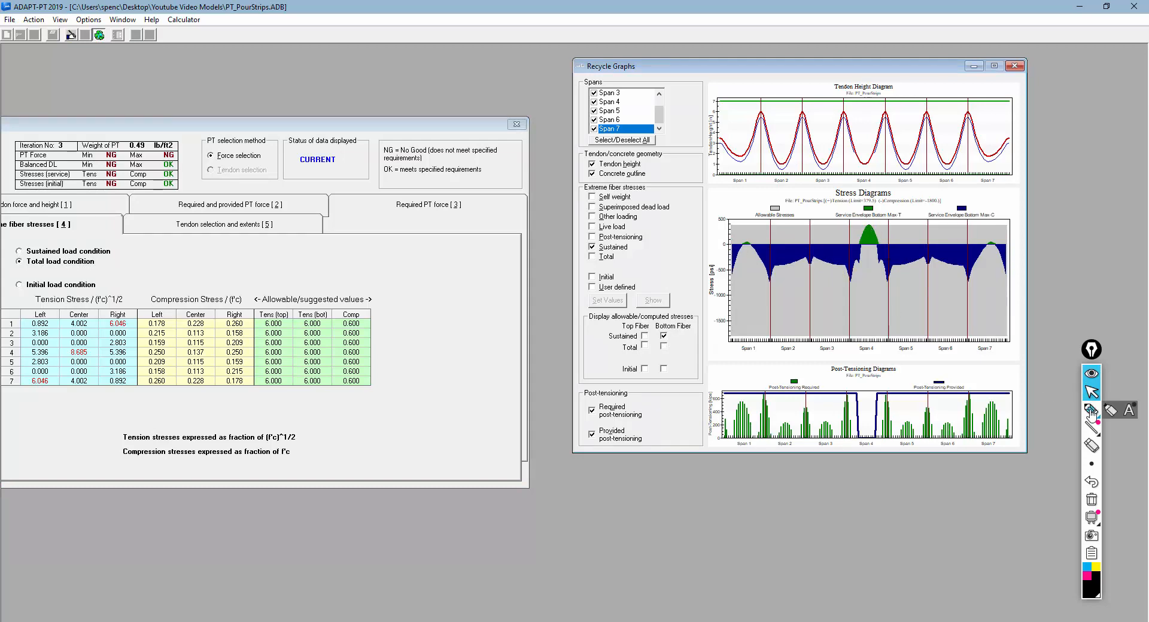
mouse_move(725, 396)
mouse_down()
mouse_move(852, 395)
mouse_move(859, 438)
mouse_up()
key(alt+Tab)
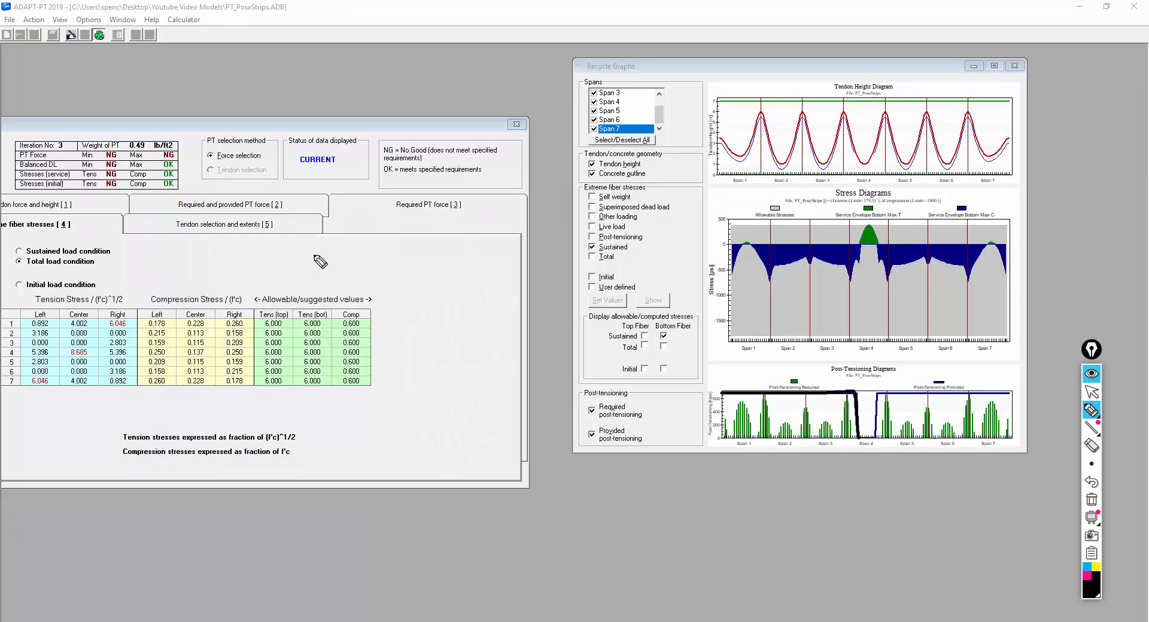
mouse_move(1022, 393)
mouse_down()
mouse_move(879, 400)
mouse_move(855, 444)
mouse_move(895, 447)
mouse_up()
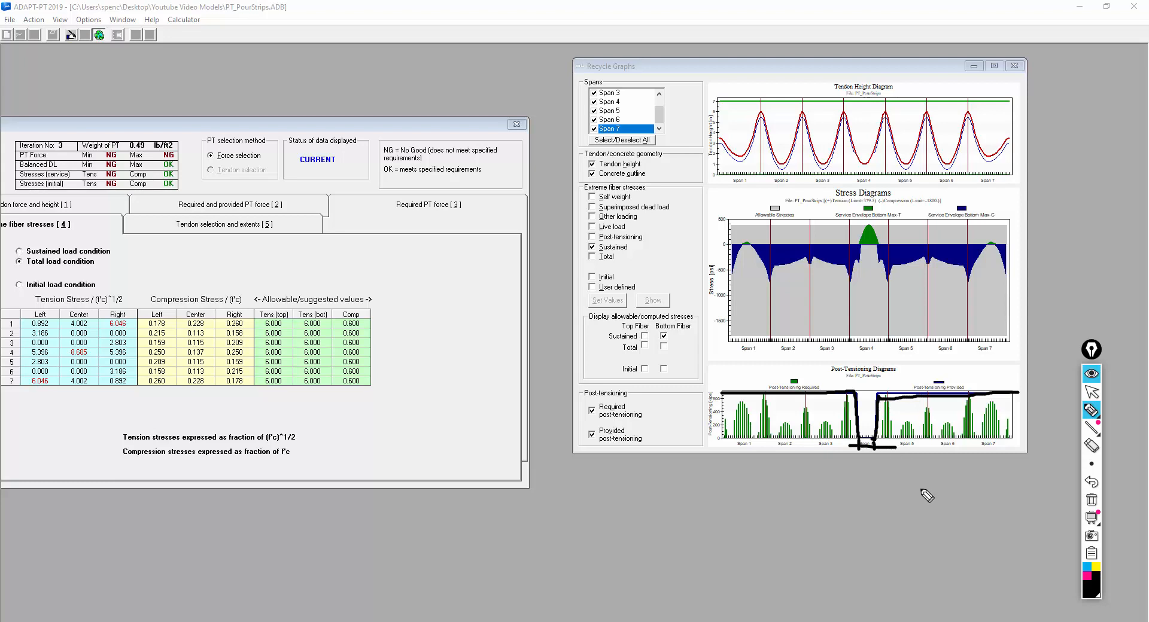
click(1091, 499)
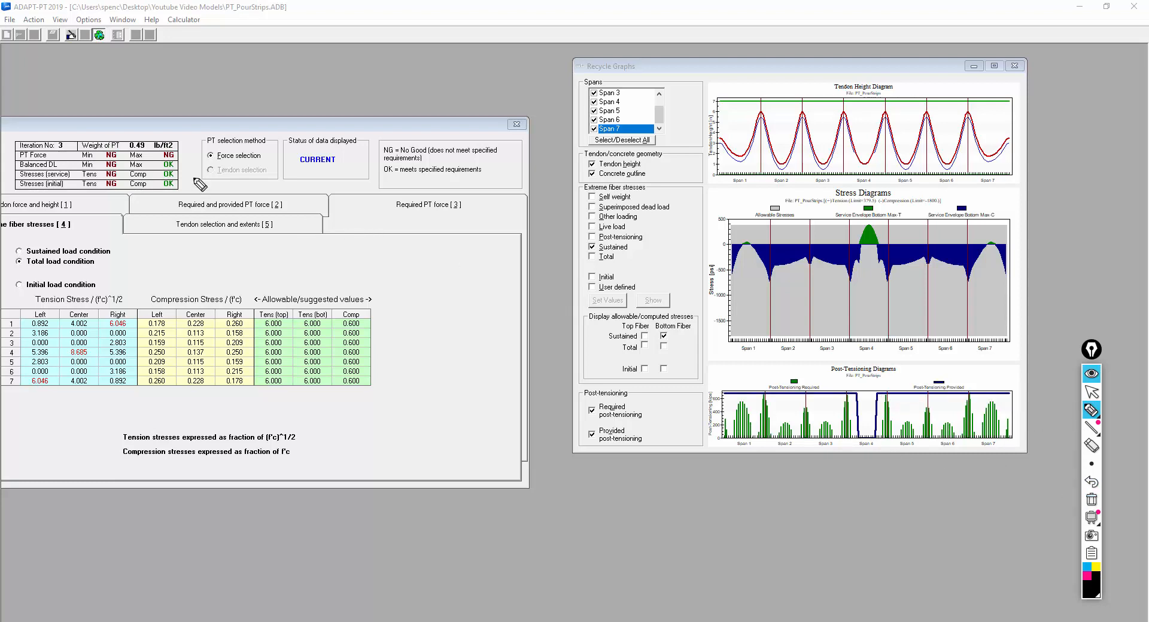
click(1092, 393)
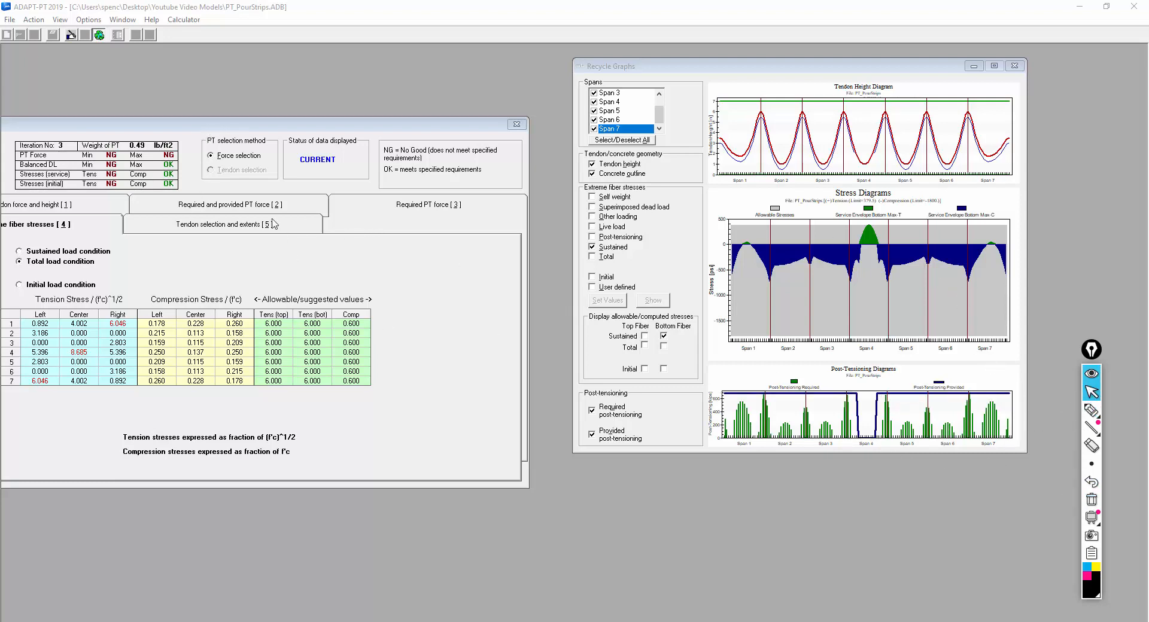
Review the Tendon B forces and heights in PT Recycling, and exit recycling to complete the analysis.
drag(235, 125, 347, 89)
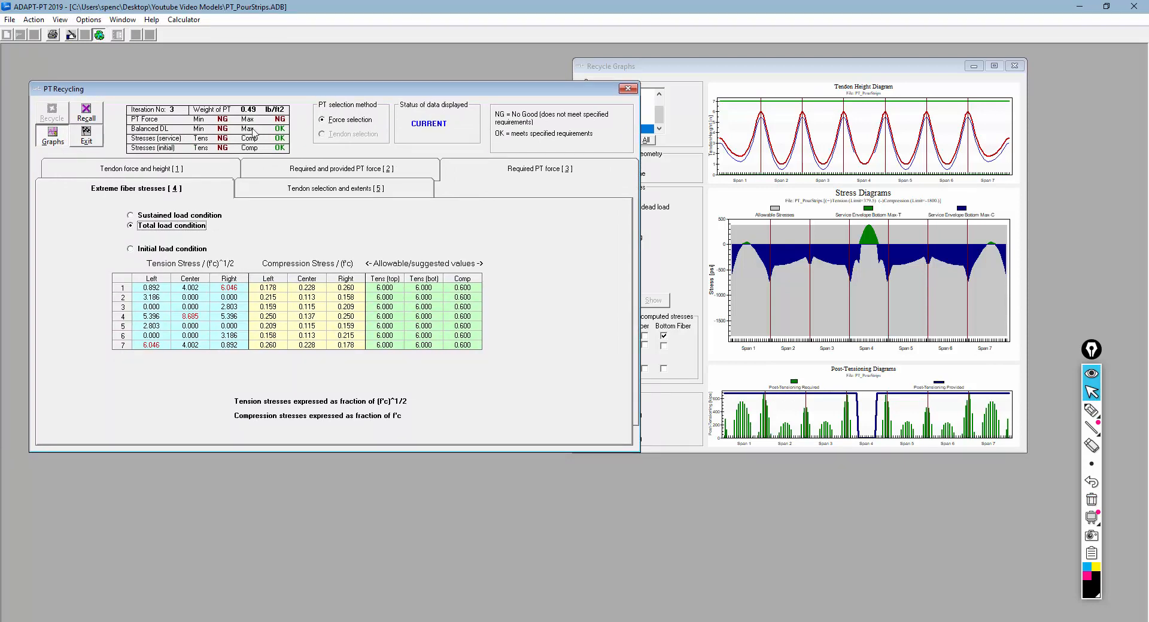
click(177, 172)
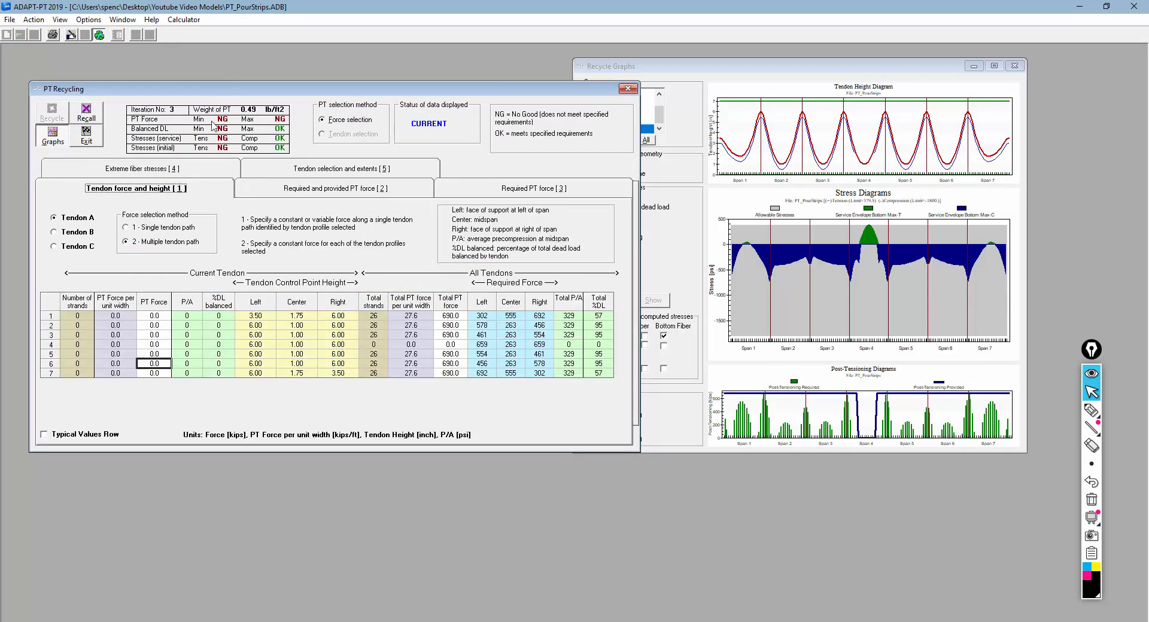
click(59, 234)
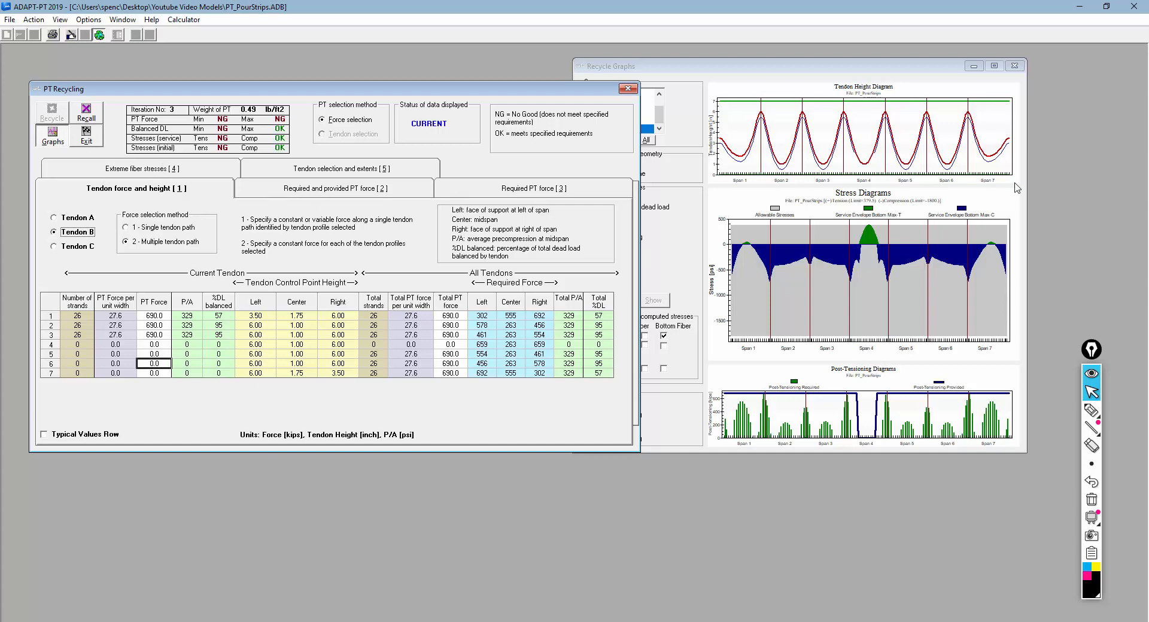
click(95, 141)
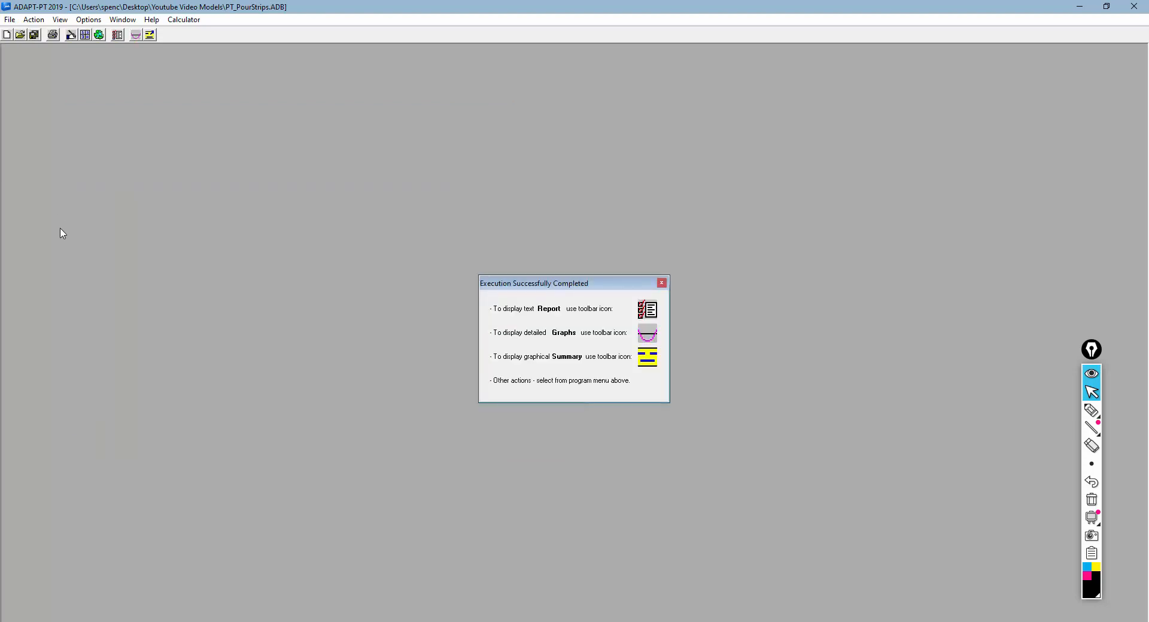
Switch to ADAPT-BuilderSum and display the summary sheet for the STRENGTH_2_Max_LL load case.
click(149, 35)
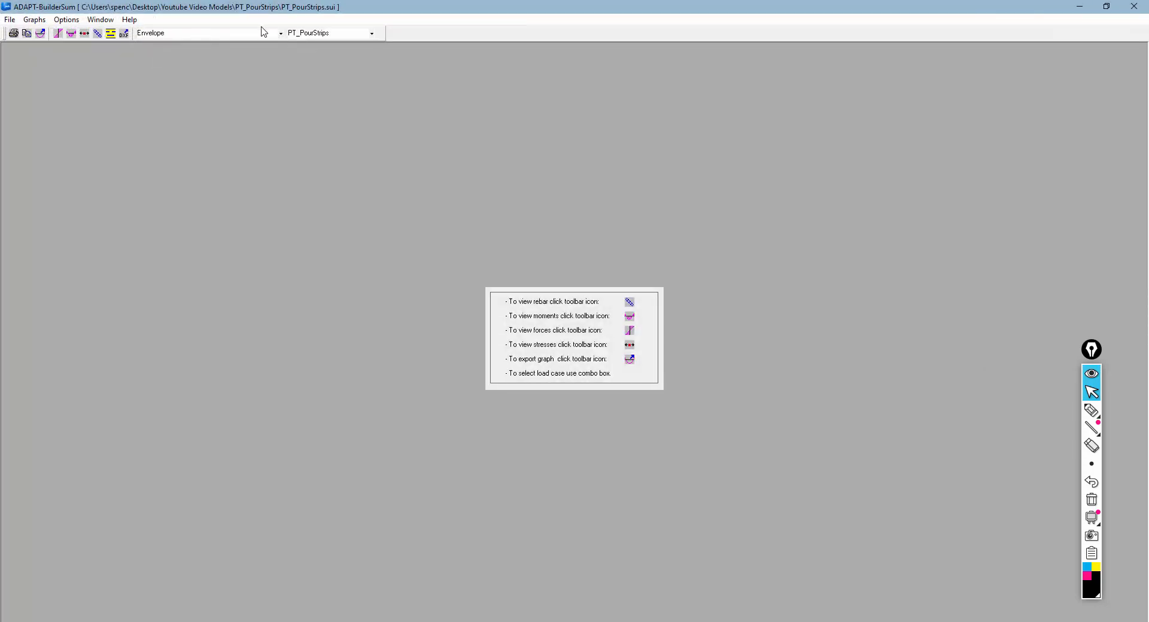
click(281, 33)
click(280, 33)
click(281, 34)
click(187, 73)
click(110, 34)
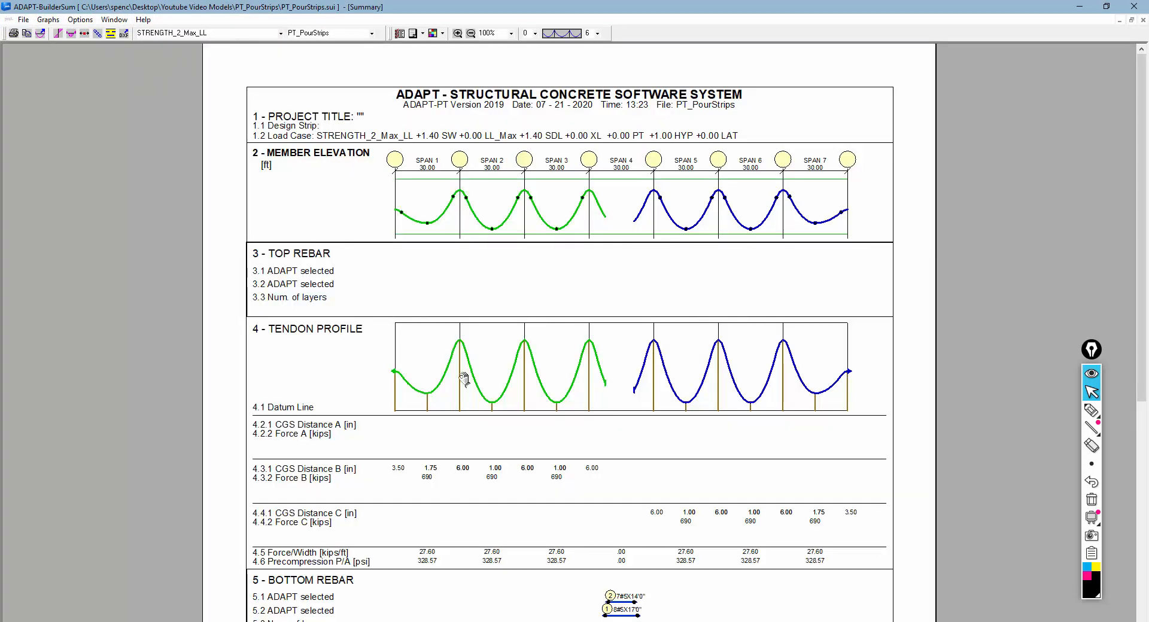
Examine the member elevation, tendon profile, and bottom rebar in the STRENGTH_2_Max_LL summary, focusing on Span 4.
scroll(464, 378, down, 5)
scroll(574, 302, up, 4)
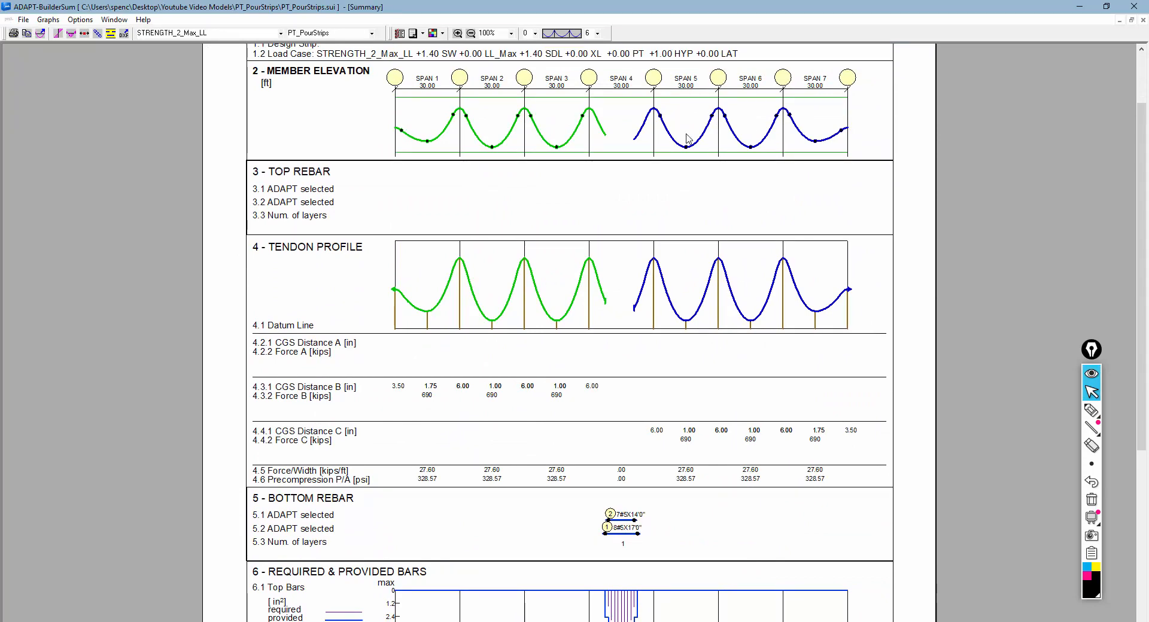
scroll(592, 398, down, 3)
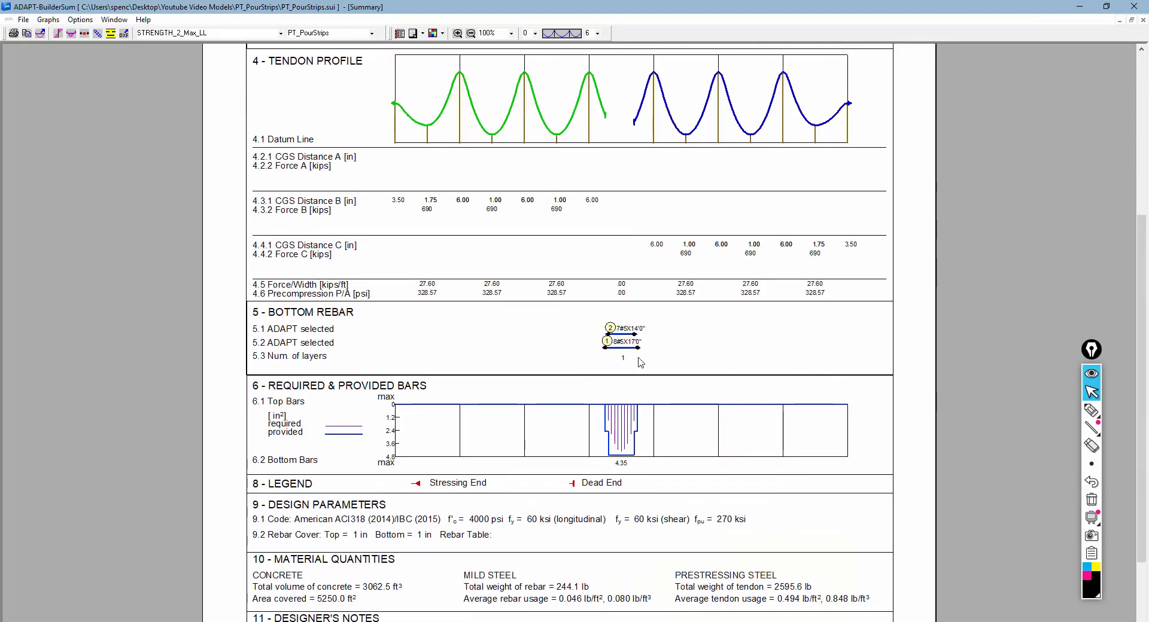
scroll(636, 373, up, 2)
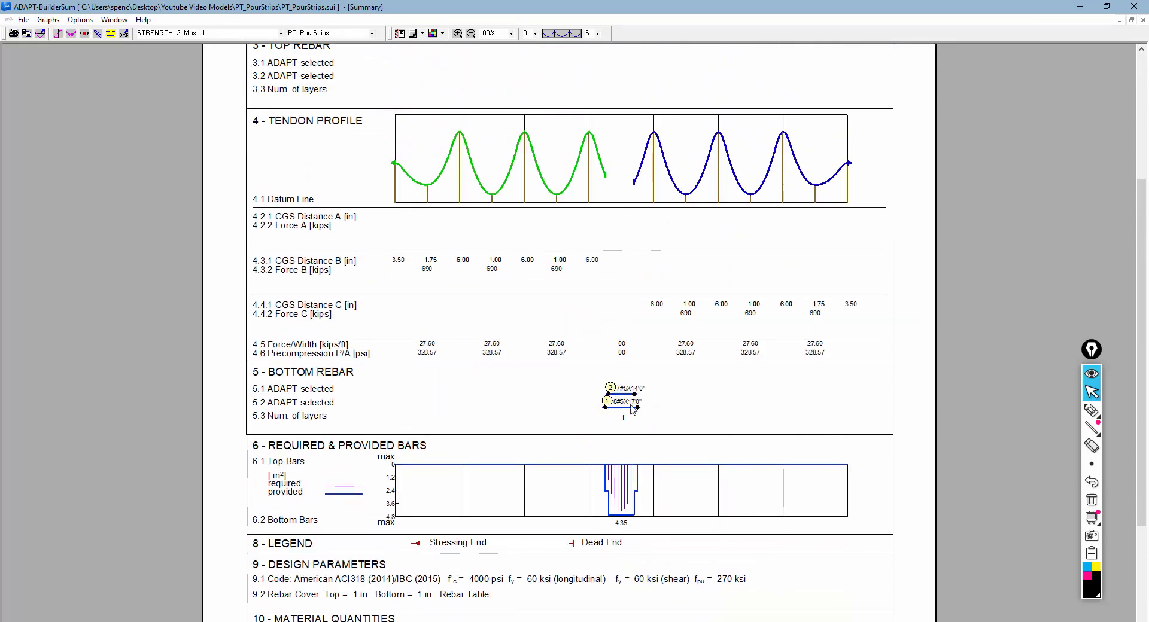
scroll(449, 186, up, 1)
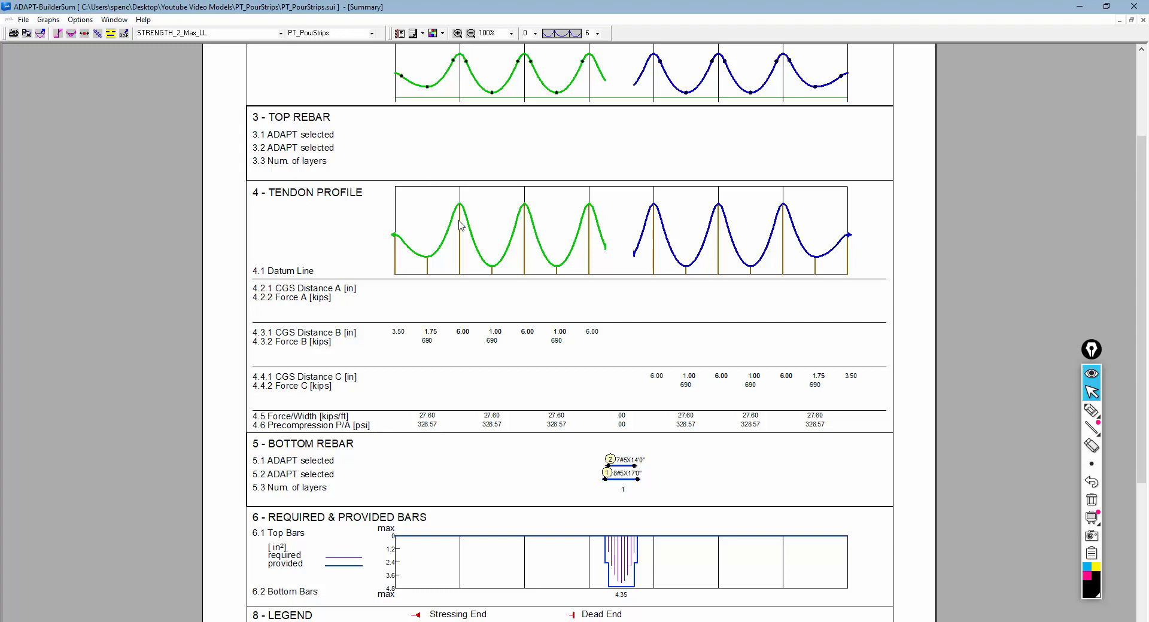
scroll(449, 198, up, 1)
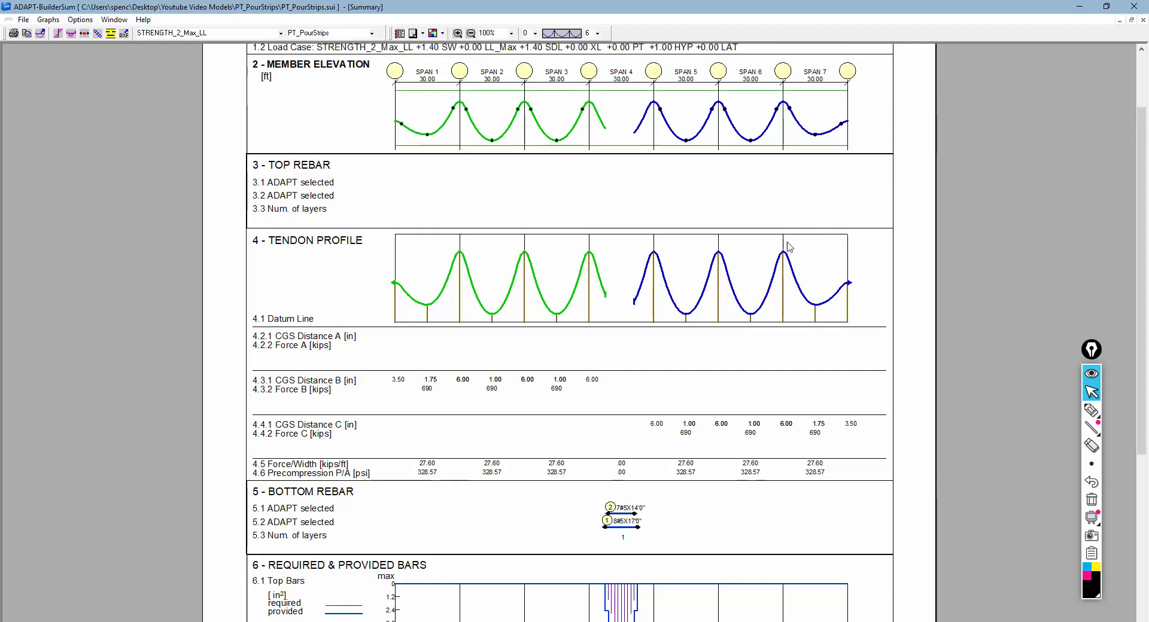
scroll(645, 486, down, 1)
scroll(616, 479, down, 1)
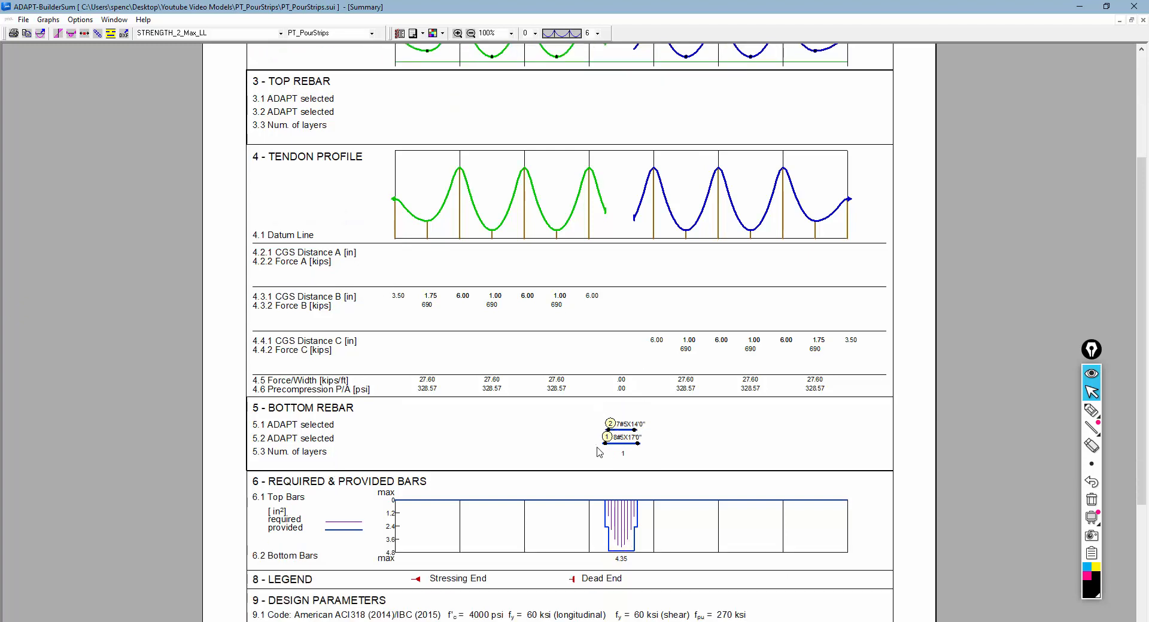
Mark short vertical strokes near the start of Span 4 above the tendon profile, and clear them.
click(1091, 411)
mouse_move(596, 145)
mouse_down()
mouse_move(593, 175)
mouse_move(609, 166)
mouse_up()
drag(615, 145, 618, 159)
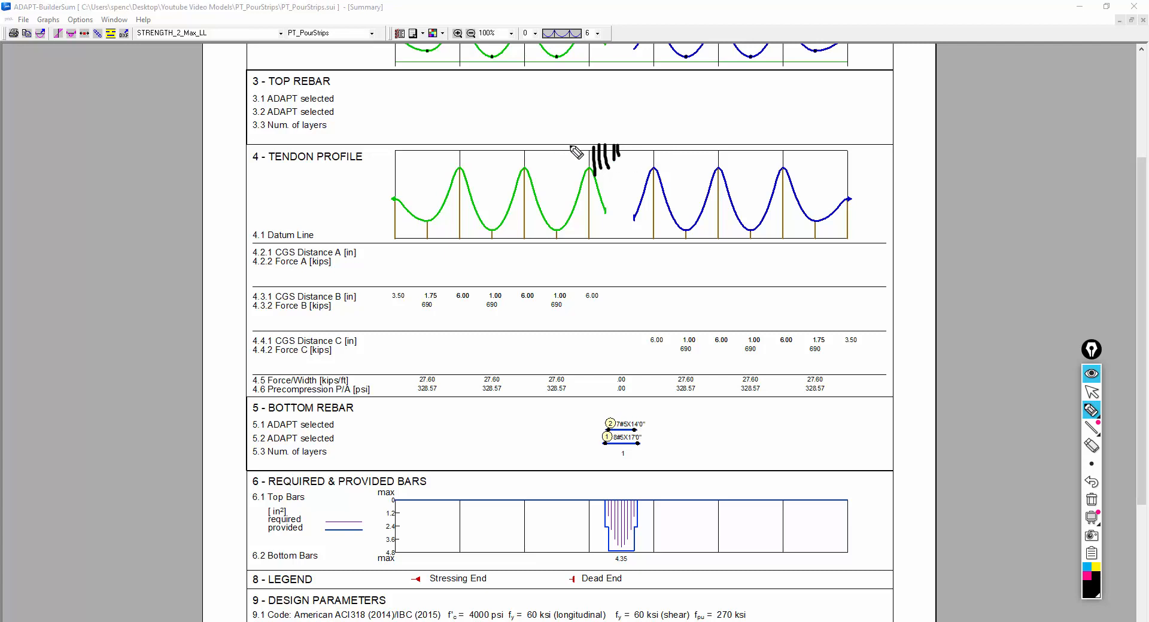
click(1091, 500)
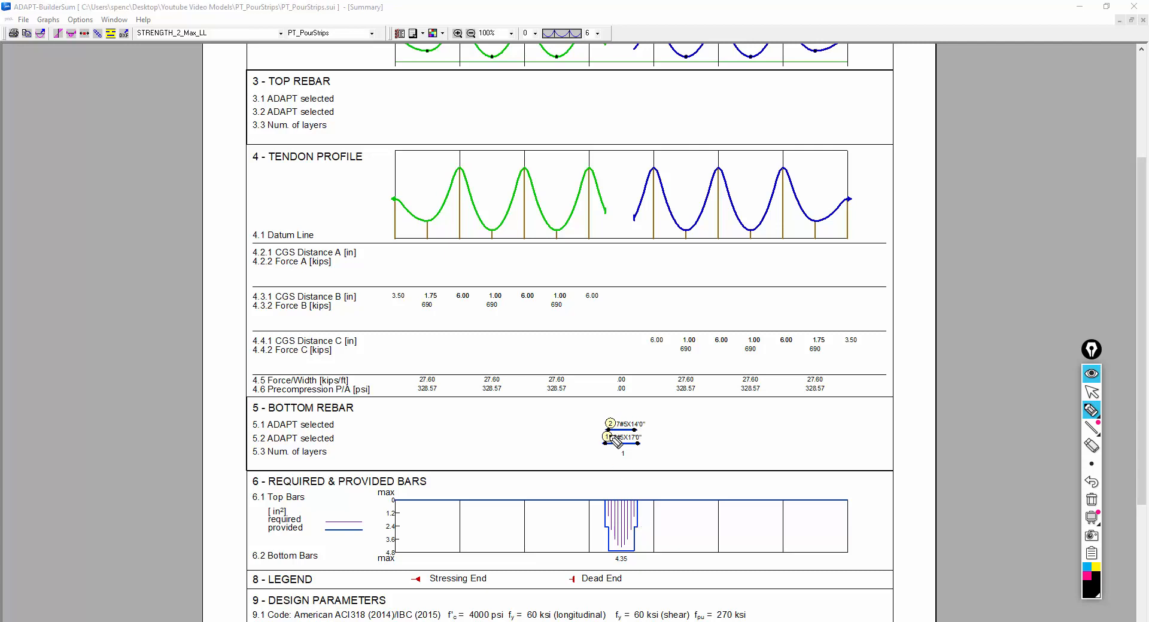
Circle the Span 4 bottom rebar in the summary, clear the marking, and return to the normal pointer.
mouse_move(601, 456)
mouse_down()
mouse_move(673, 453)
mouse_move(611, 458)
mouse_up()
mouse_move(1094, 414)
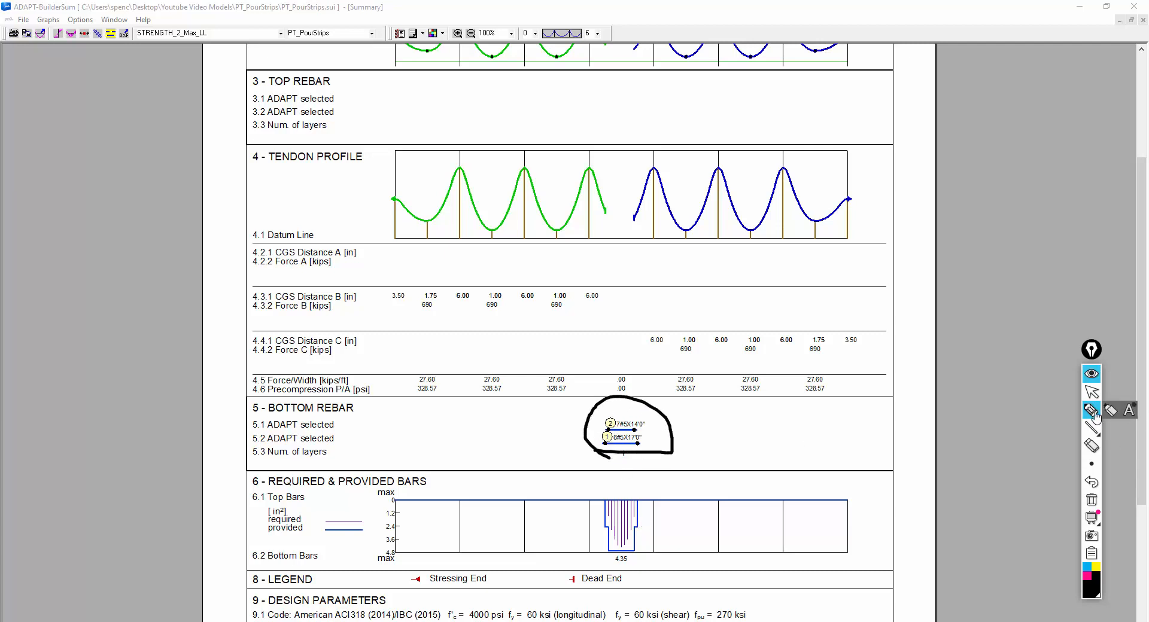
click(1092, 499)
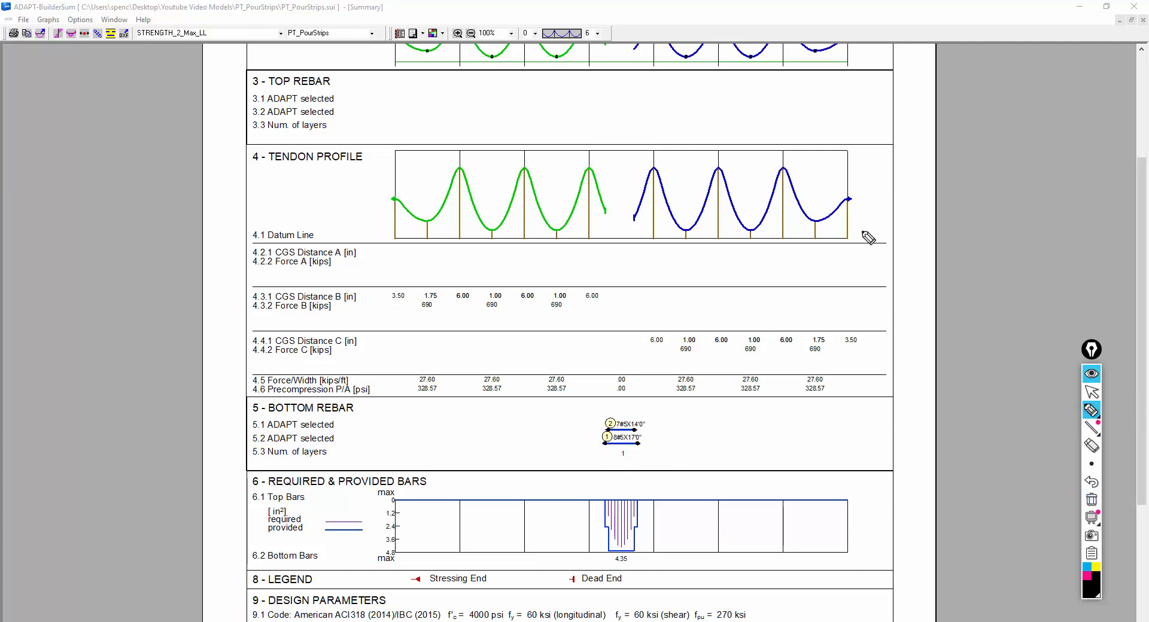
click(1091, 392)
Display the summary for the STRENGTH_1_Max_LL load case and examine its top and bottom rebar and required bars.
click(280, 33)
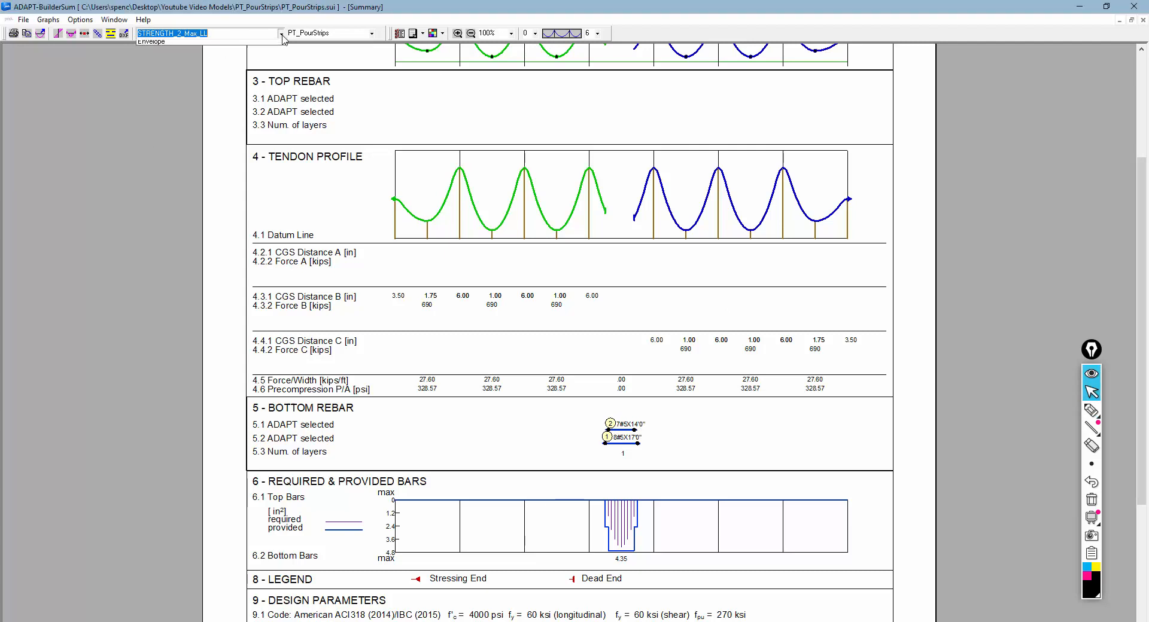
click(186, 65)
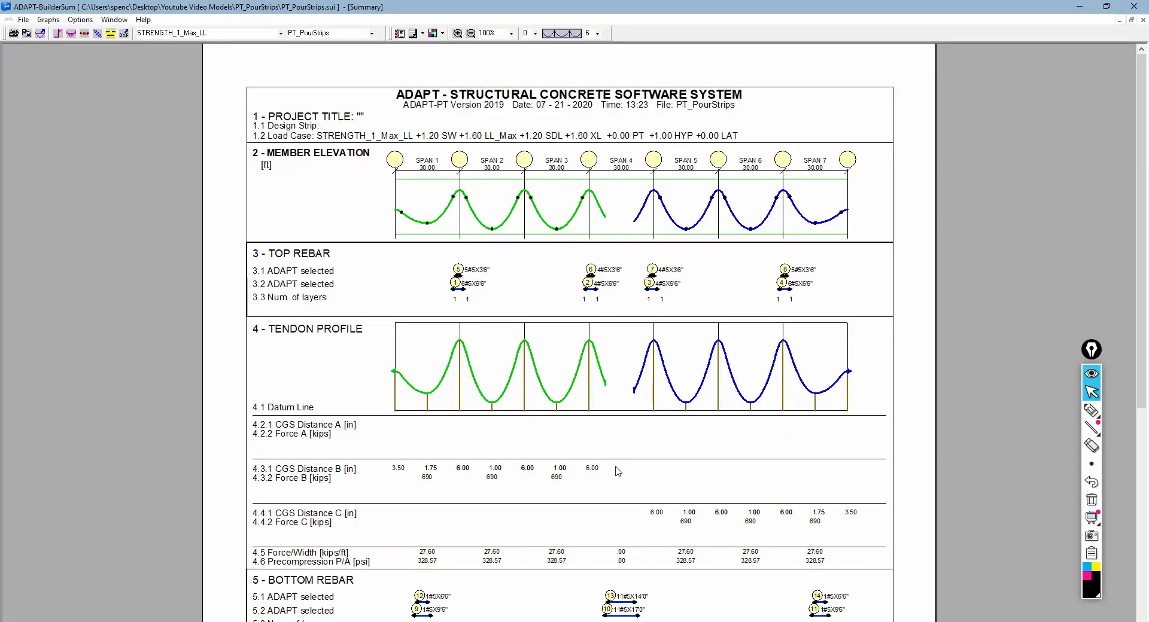
scroll(622, 373, down, 5)
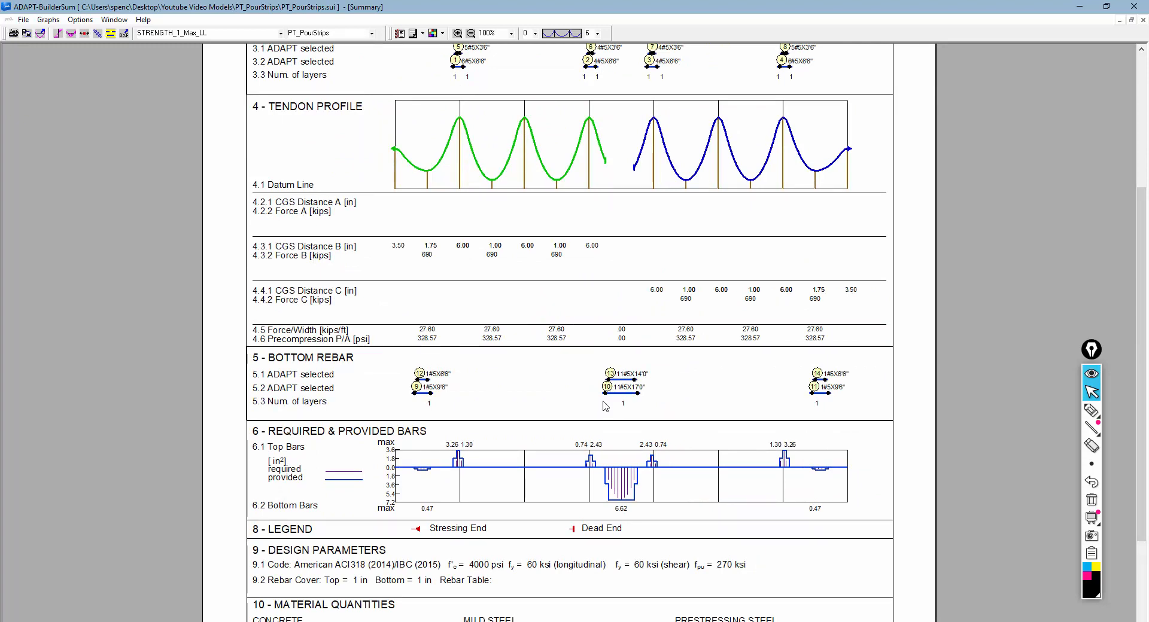
scroll(609, 421, up, 1)
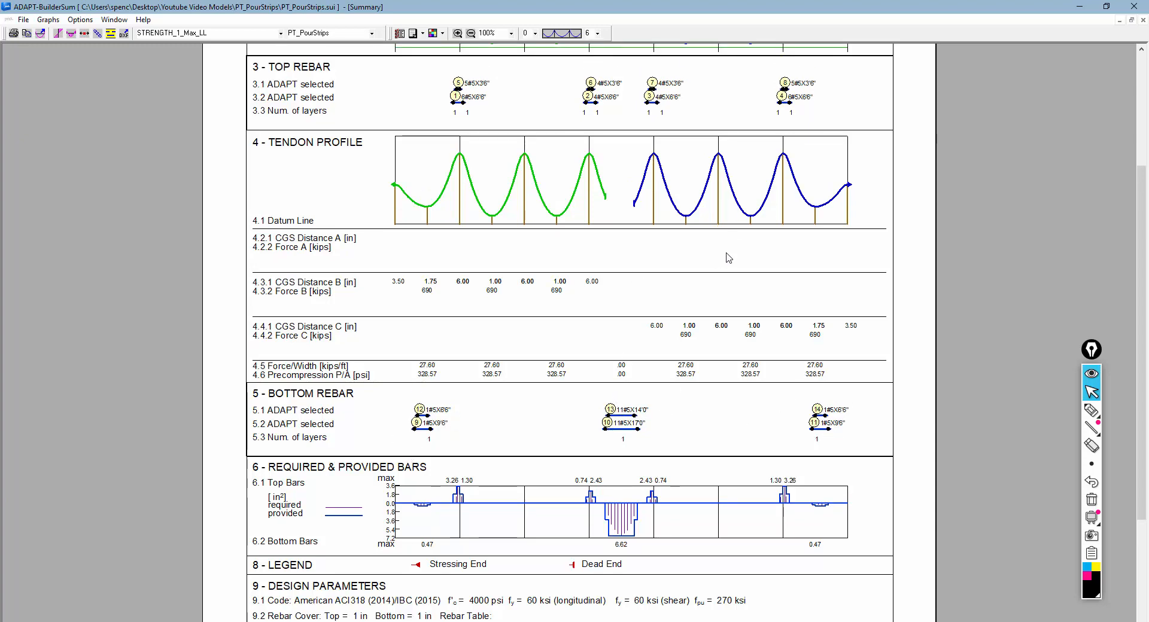
scroll(726, 258, up, 1)
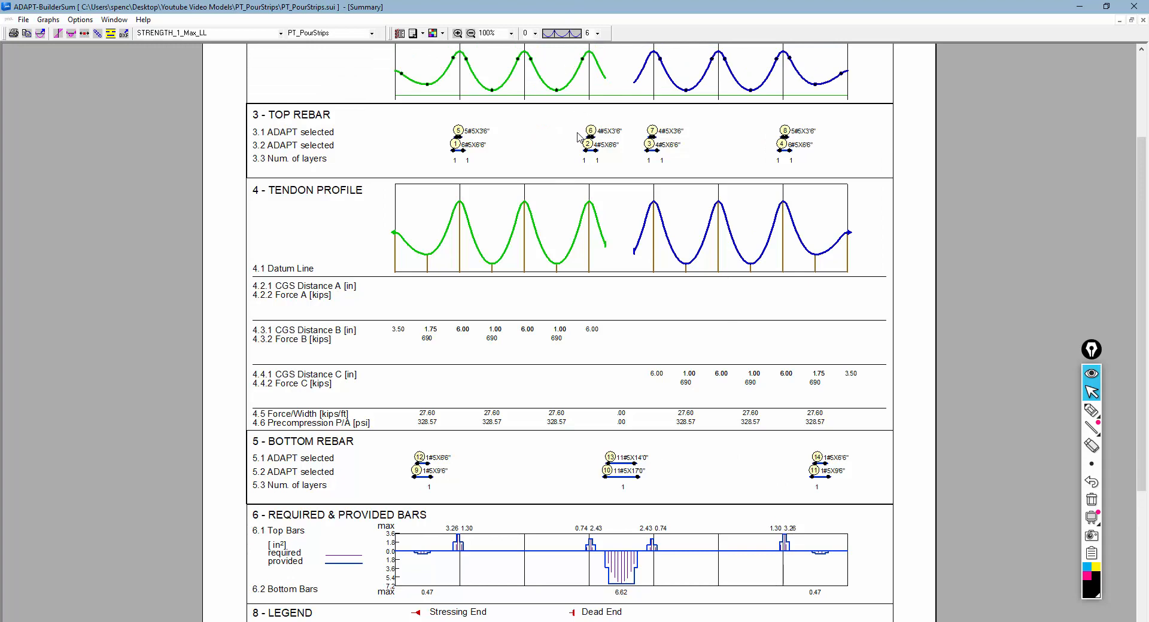
scroll(562, 165, up, 1)
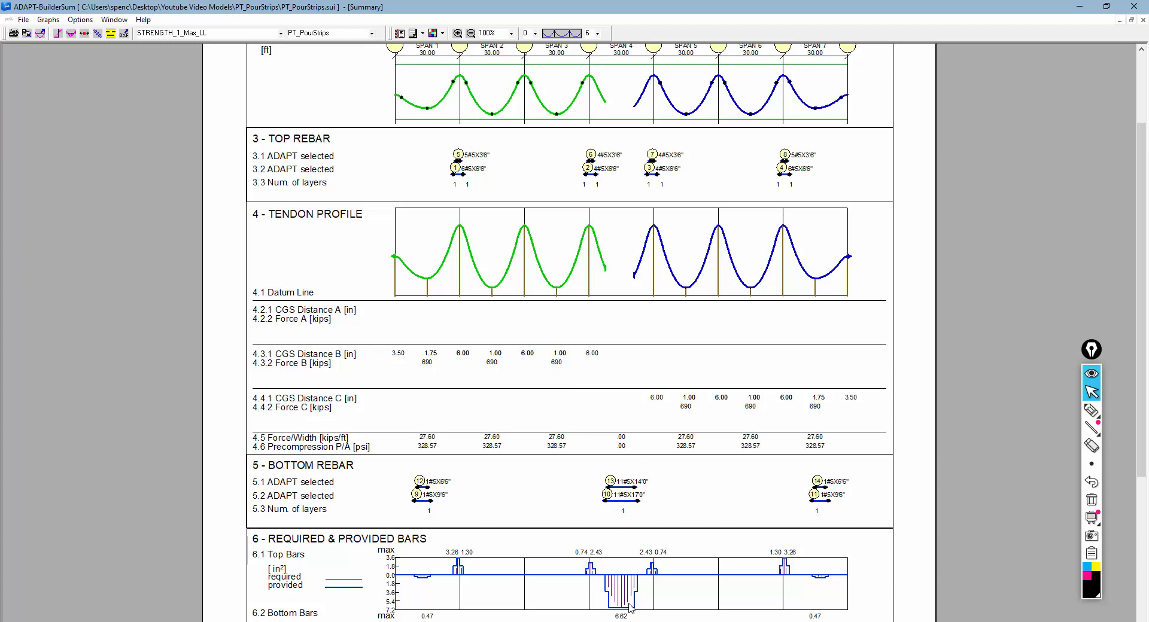
Display the summary for the SERVICE_1_Max_LL load case and examine its top rebar and Span 4 bottom rebar.
click(280, 33)
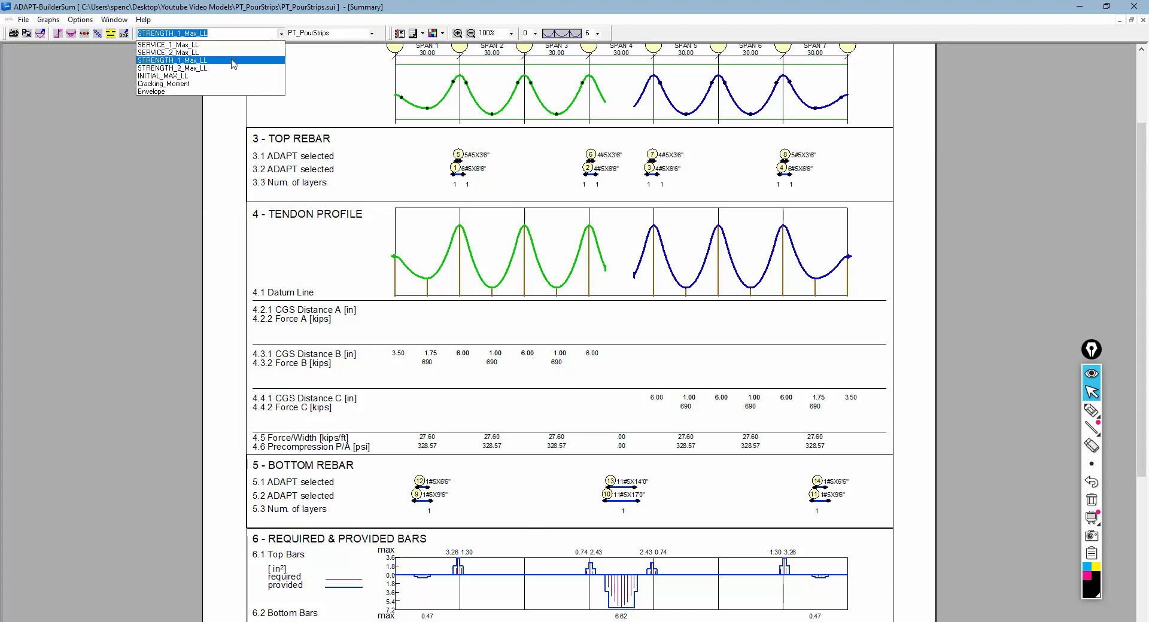
click(186, 45)
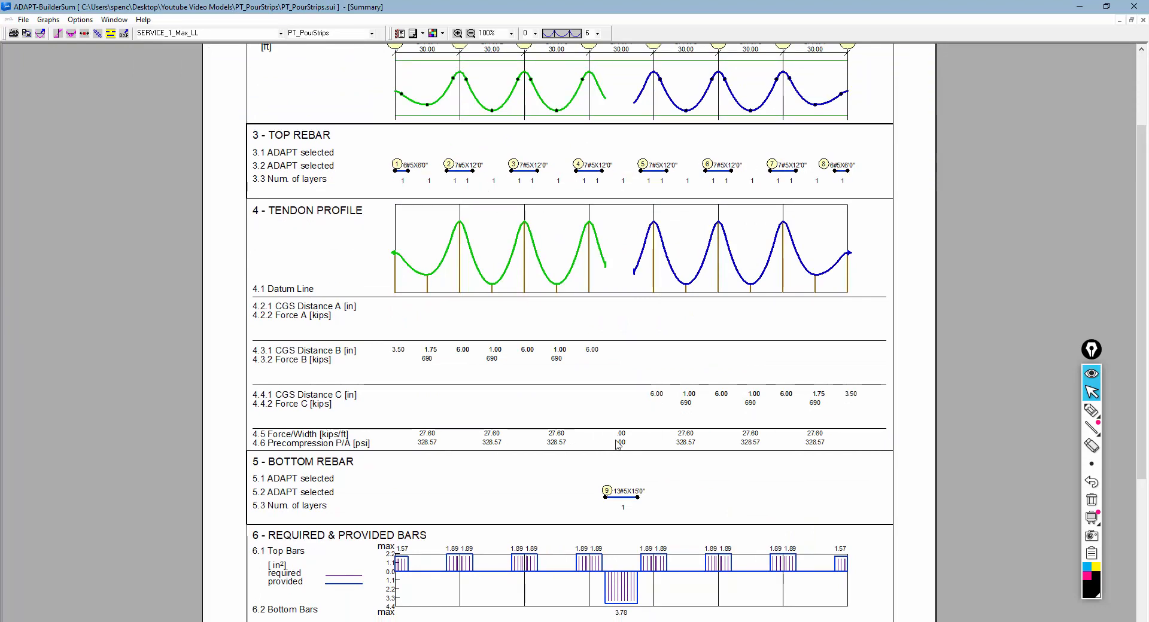
scroll(616, 446, down, 1)
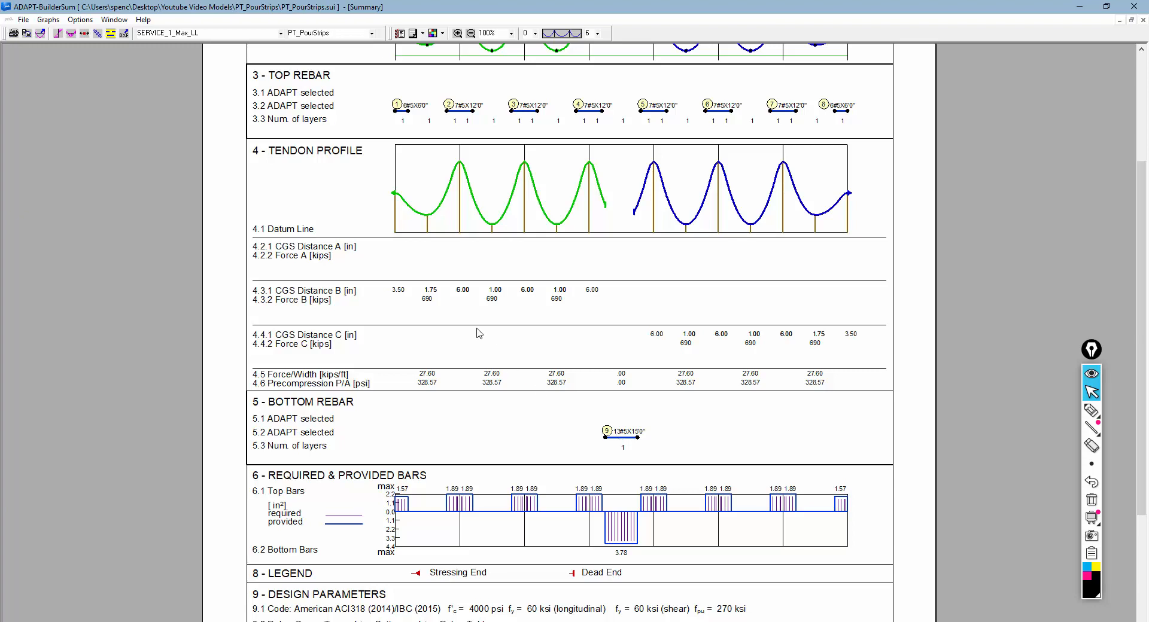
scroll(556, 323, down, 3)
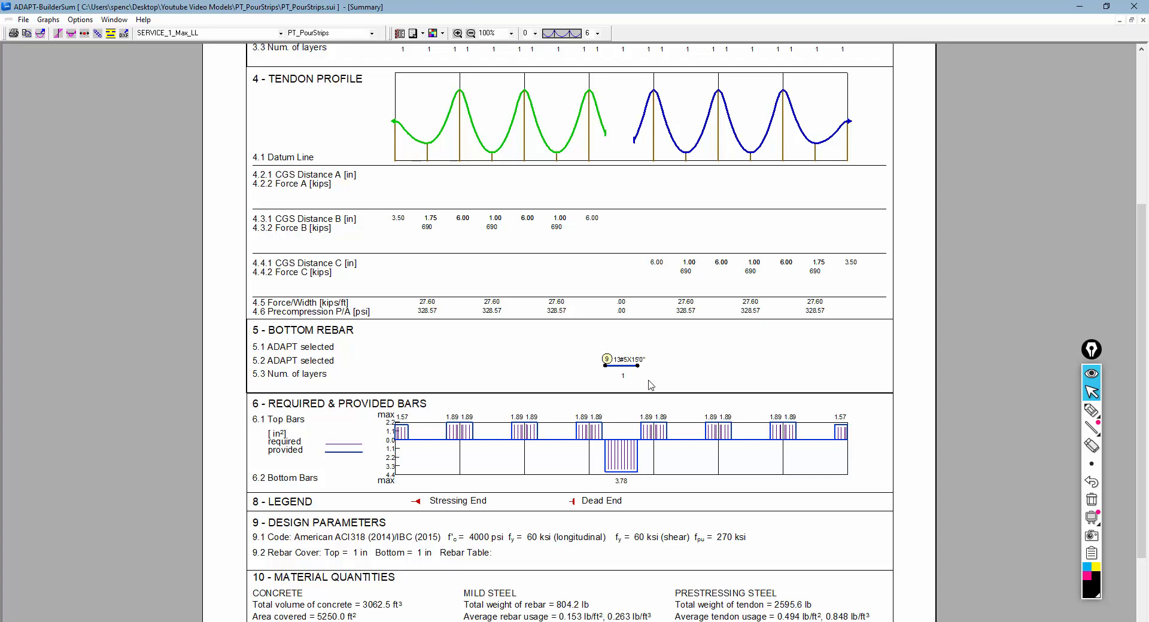
Display the summary for the SERVICE_2_Max_LL load case and examine its bottom rebar and required and provided bars.
scroll(645, 402, up, 2)
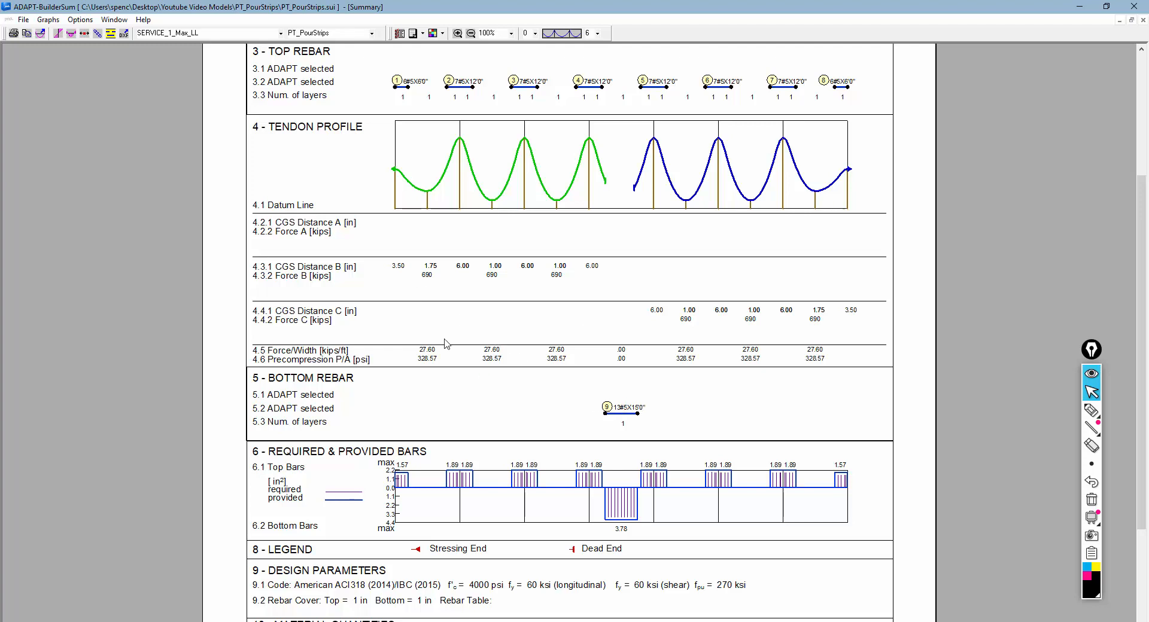
scroll(443, 341, down, 2)
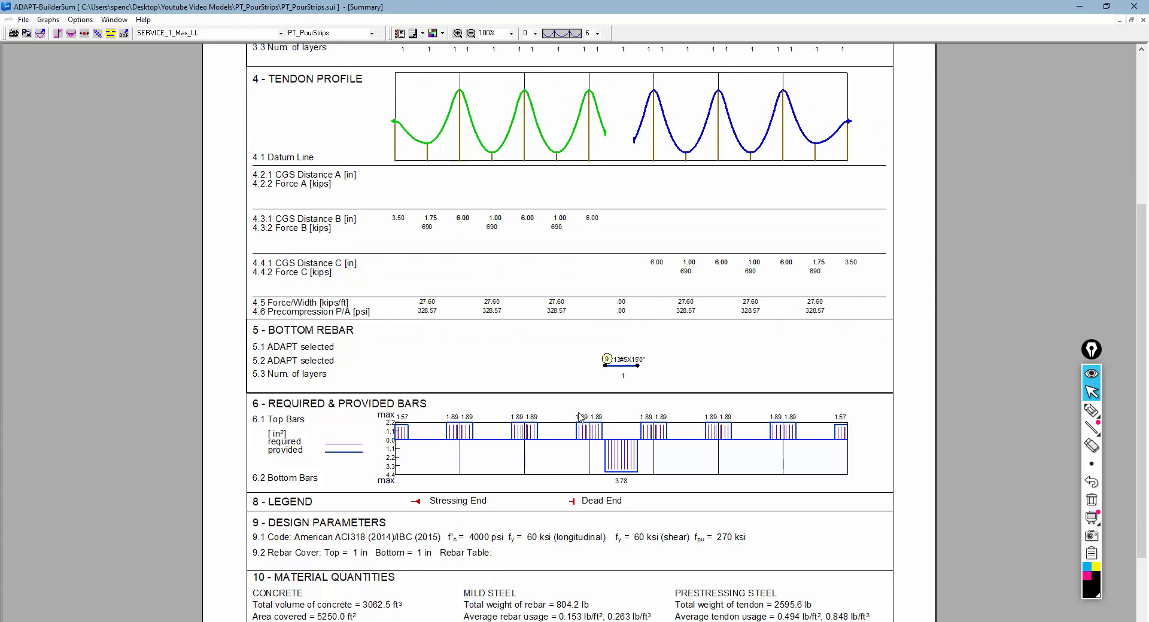
scroll(580, 418, up, 2)
click(281, 34)
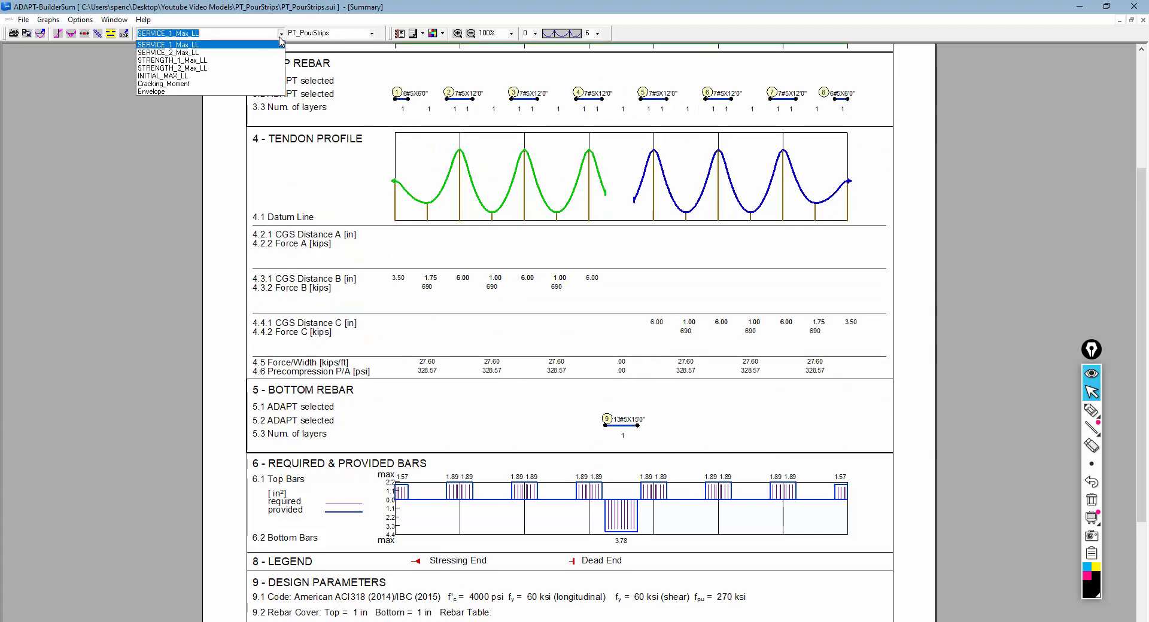
click(218, 52)
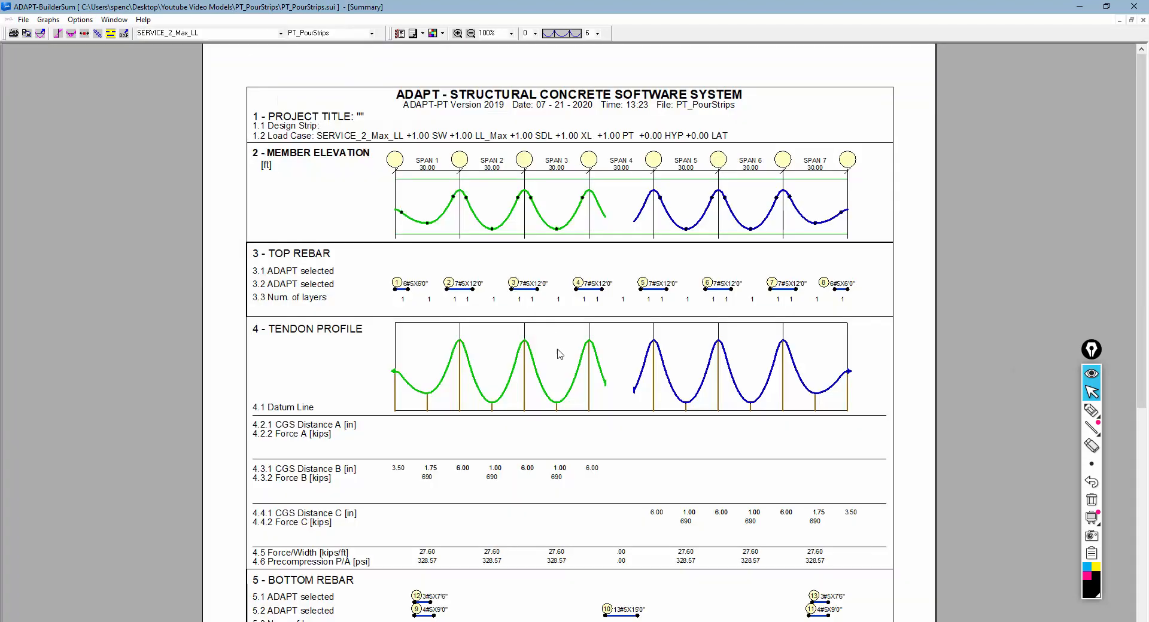
scroll(556, 347, down, 5)
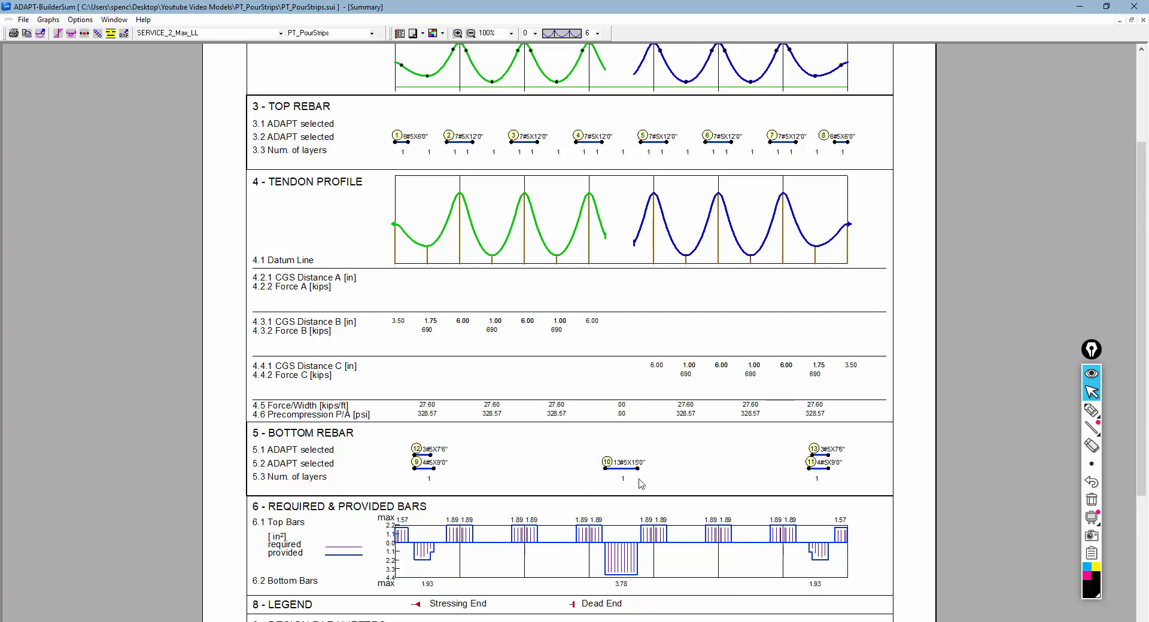
scroll(632, 489, down, 2)
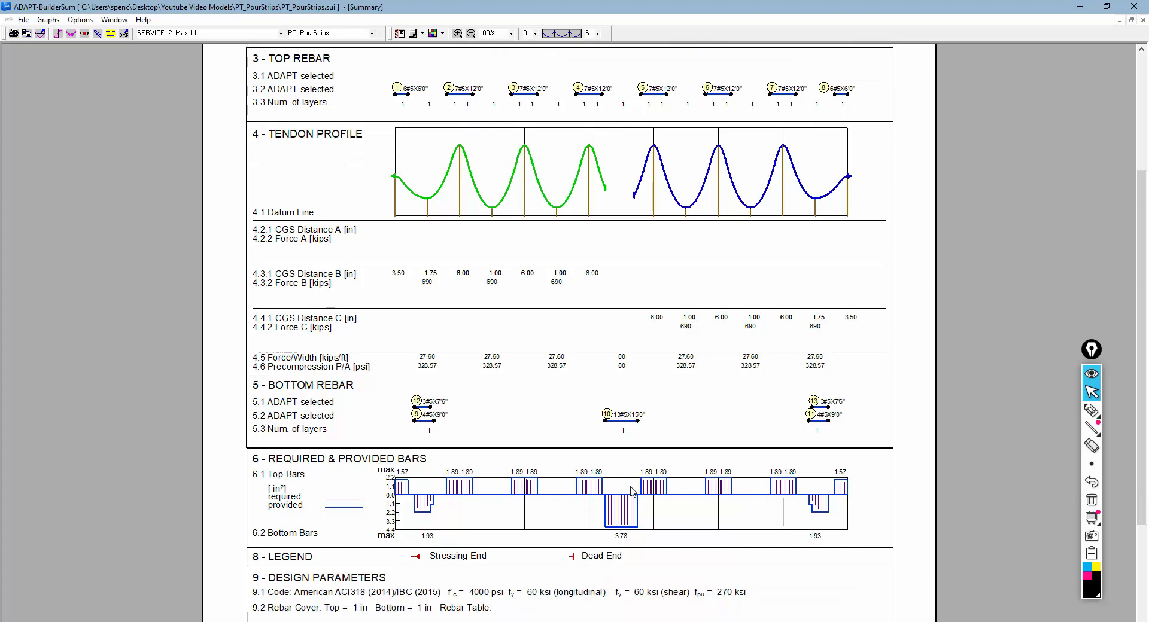
scroll(624, 204, up, 3)
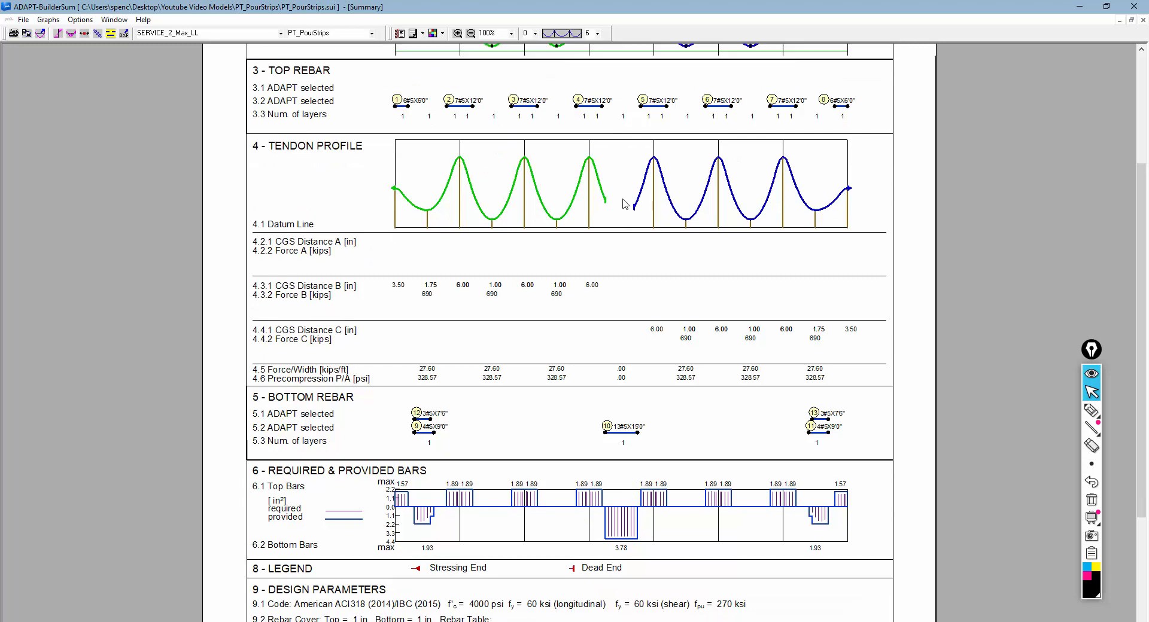